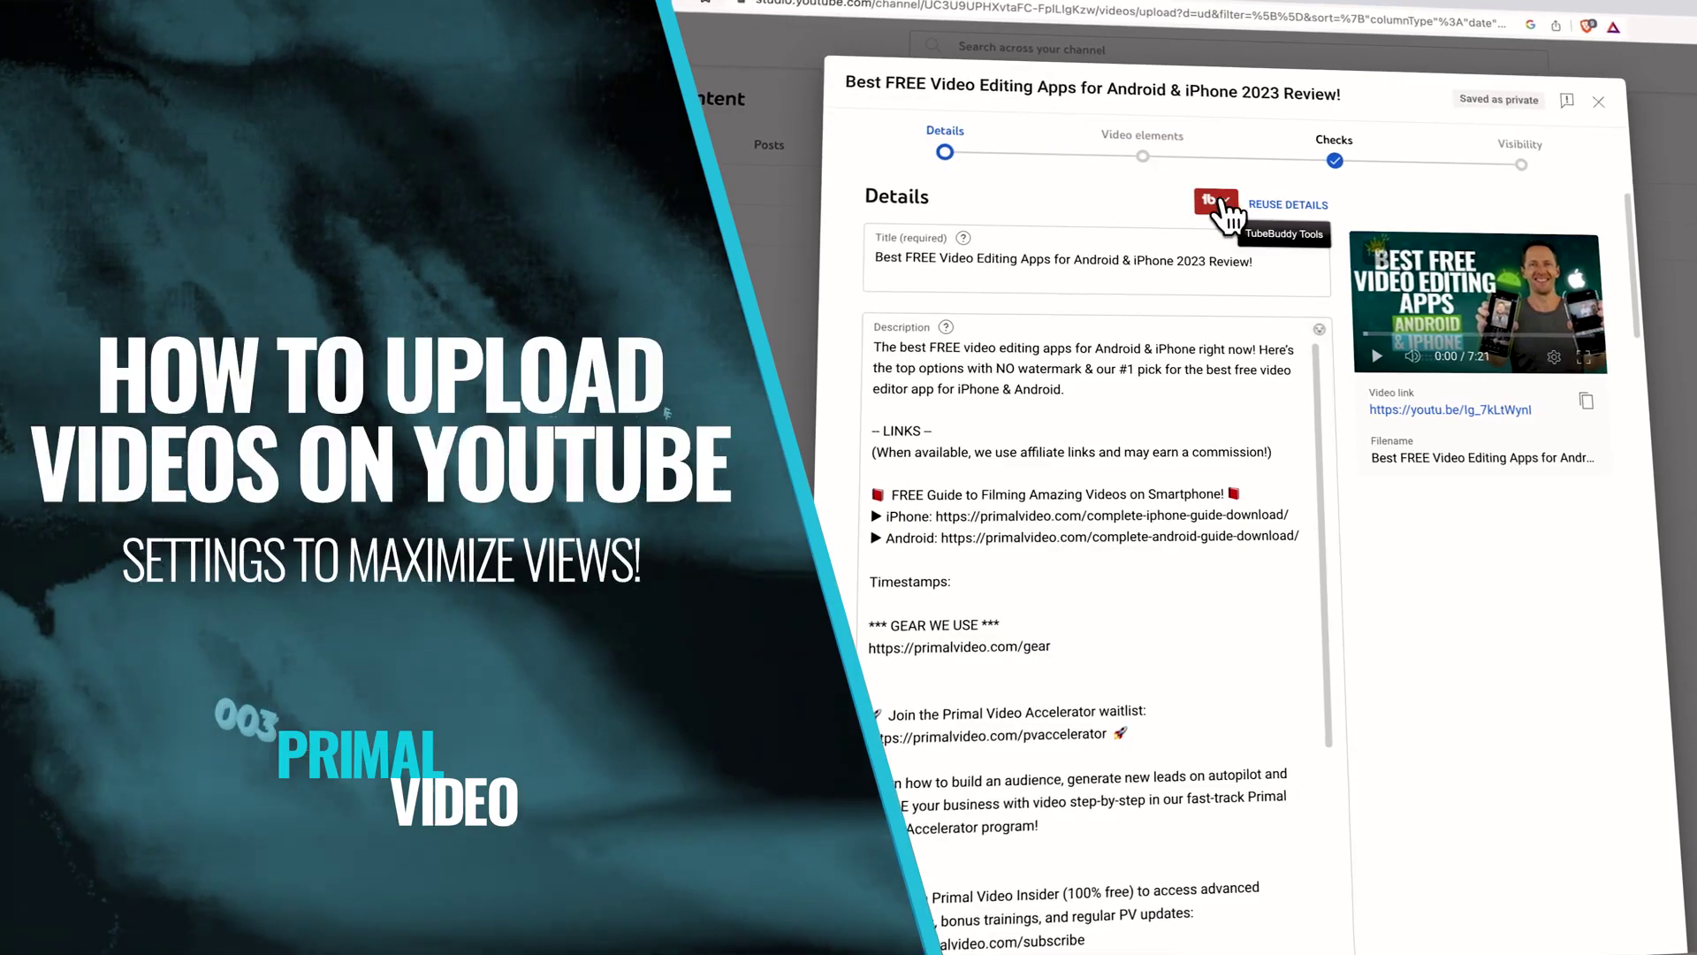
{"action": "scroll", "coordinate": [1339, 663], "scroll_direction": "down", "scroll_amount": 10}
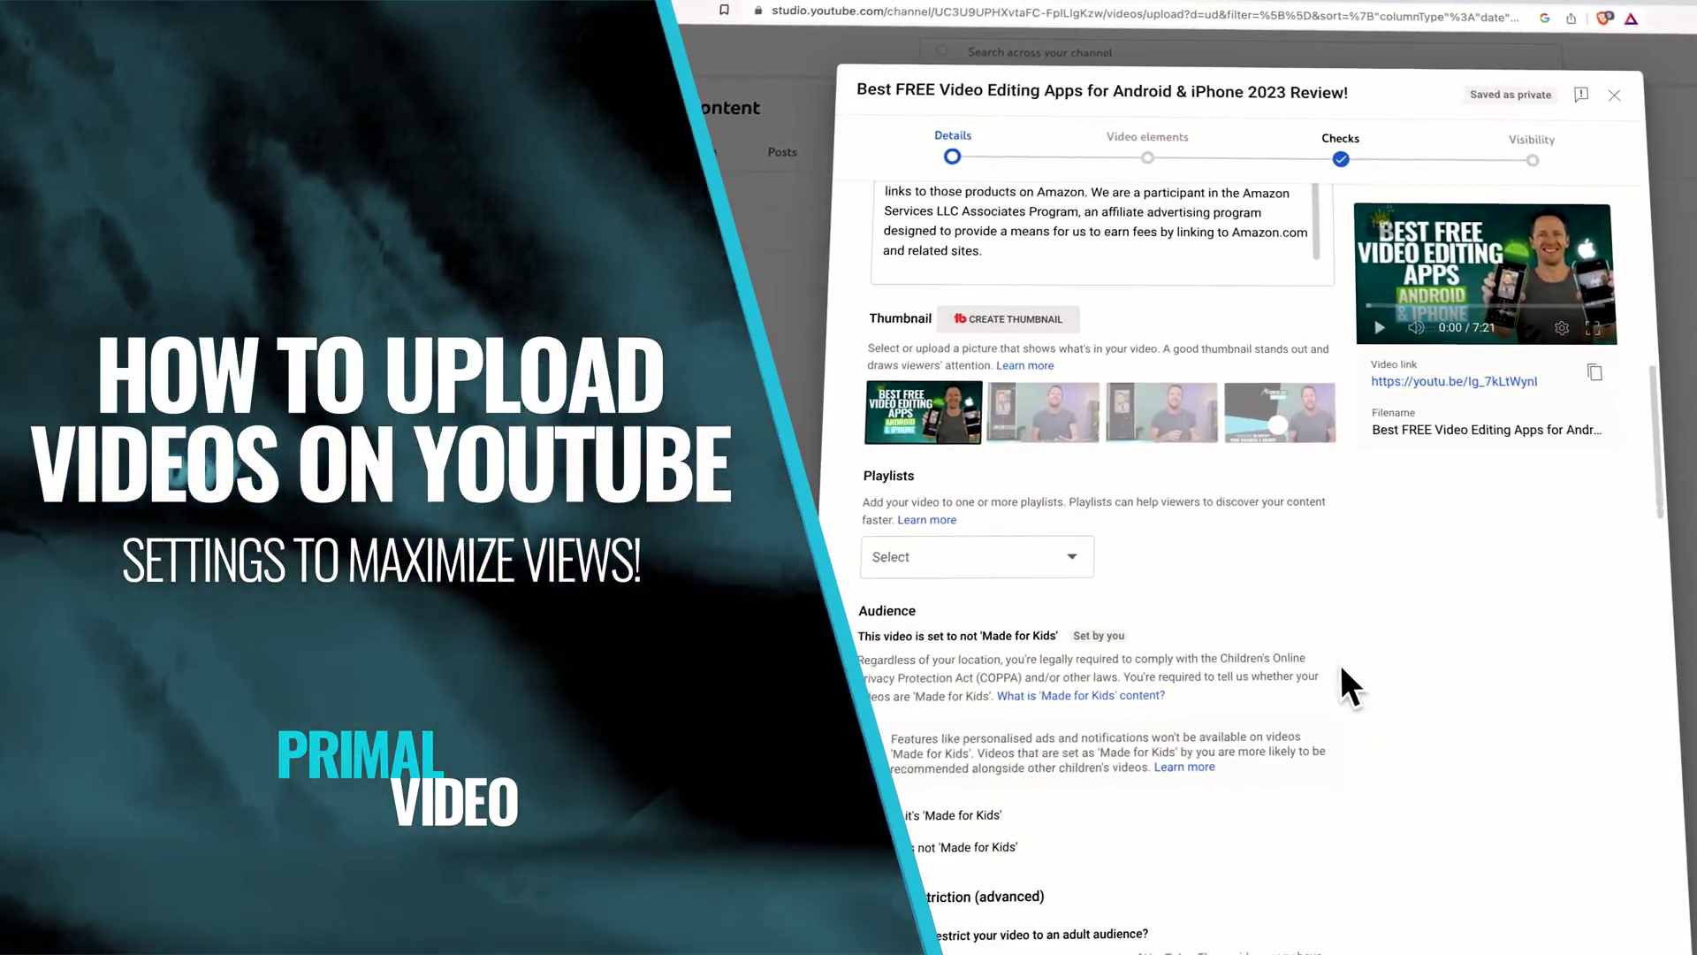
{"action": "left_click", "coordinate": [1136, 679]}
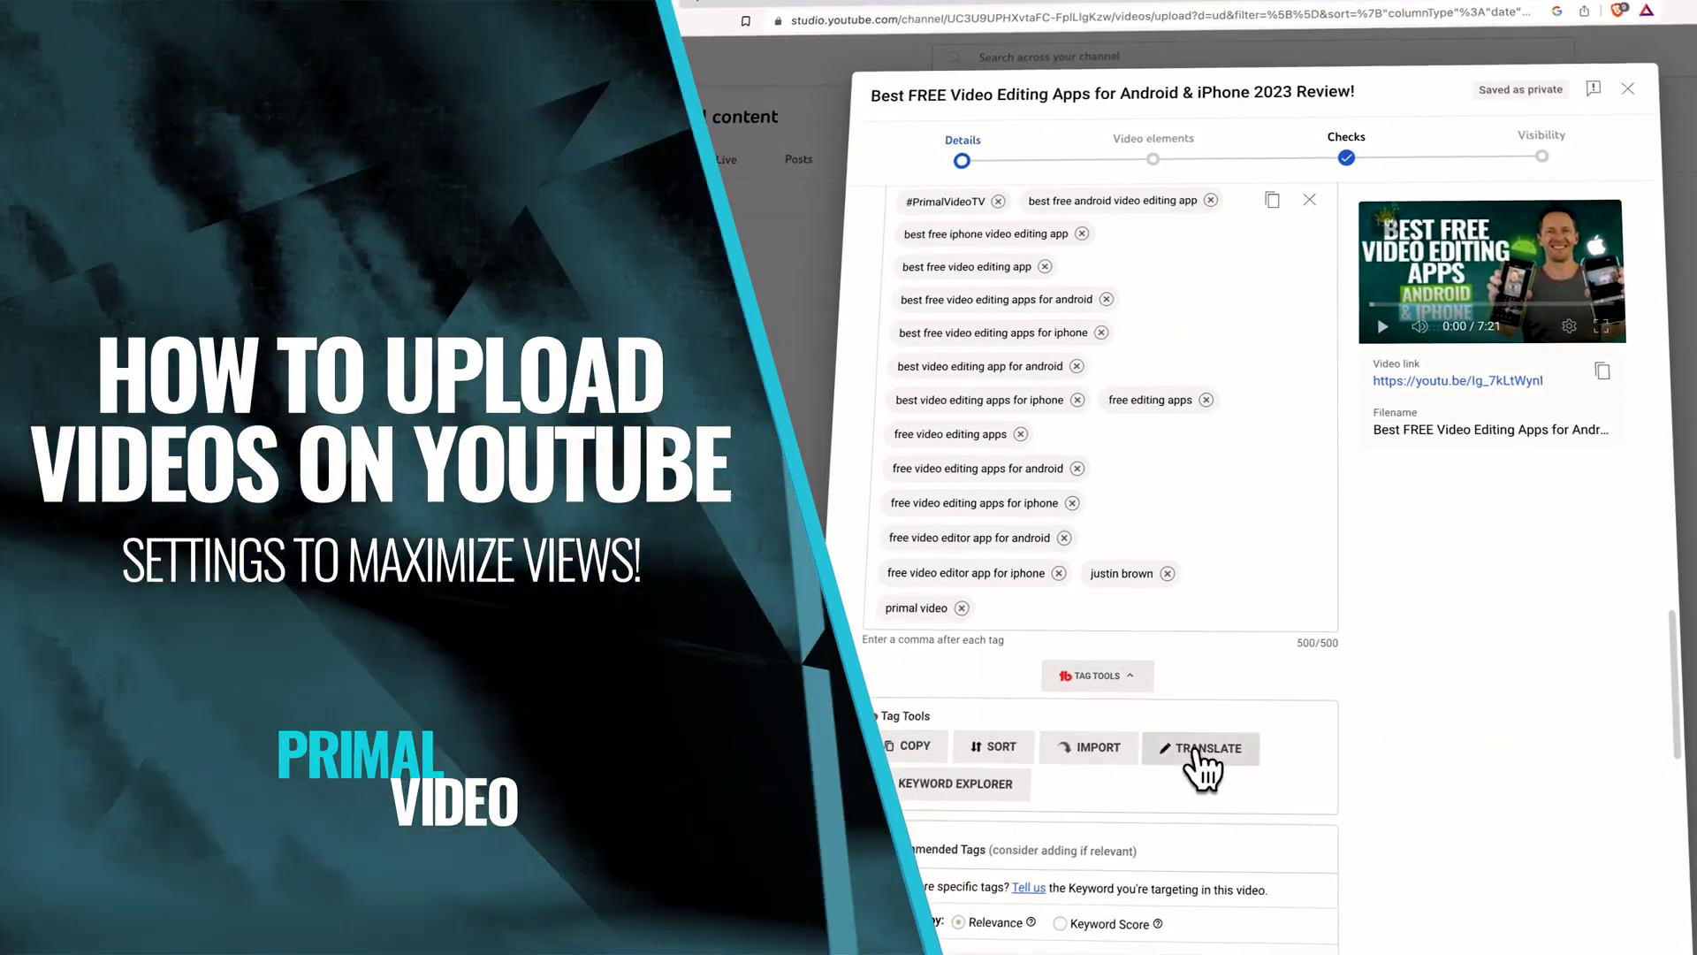
{"action": "scroll", "coordinate": [1399, 803], "scroll_direction": "down", "scroll_amount": 3}
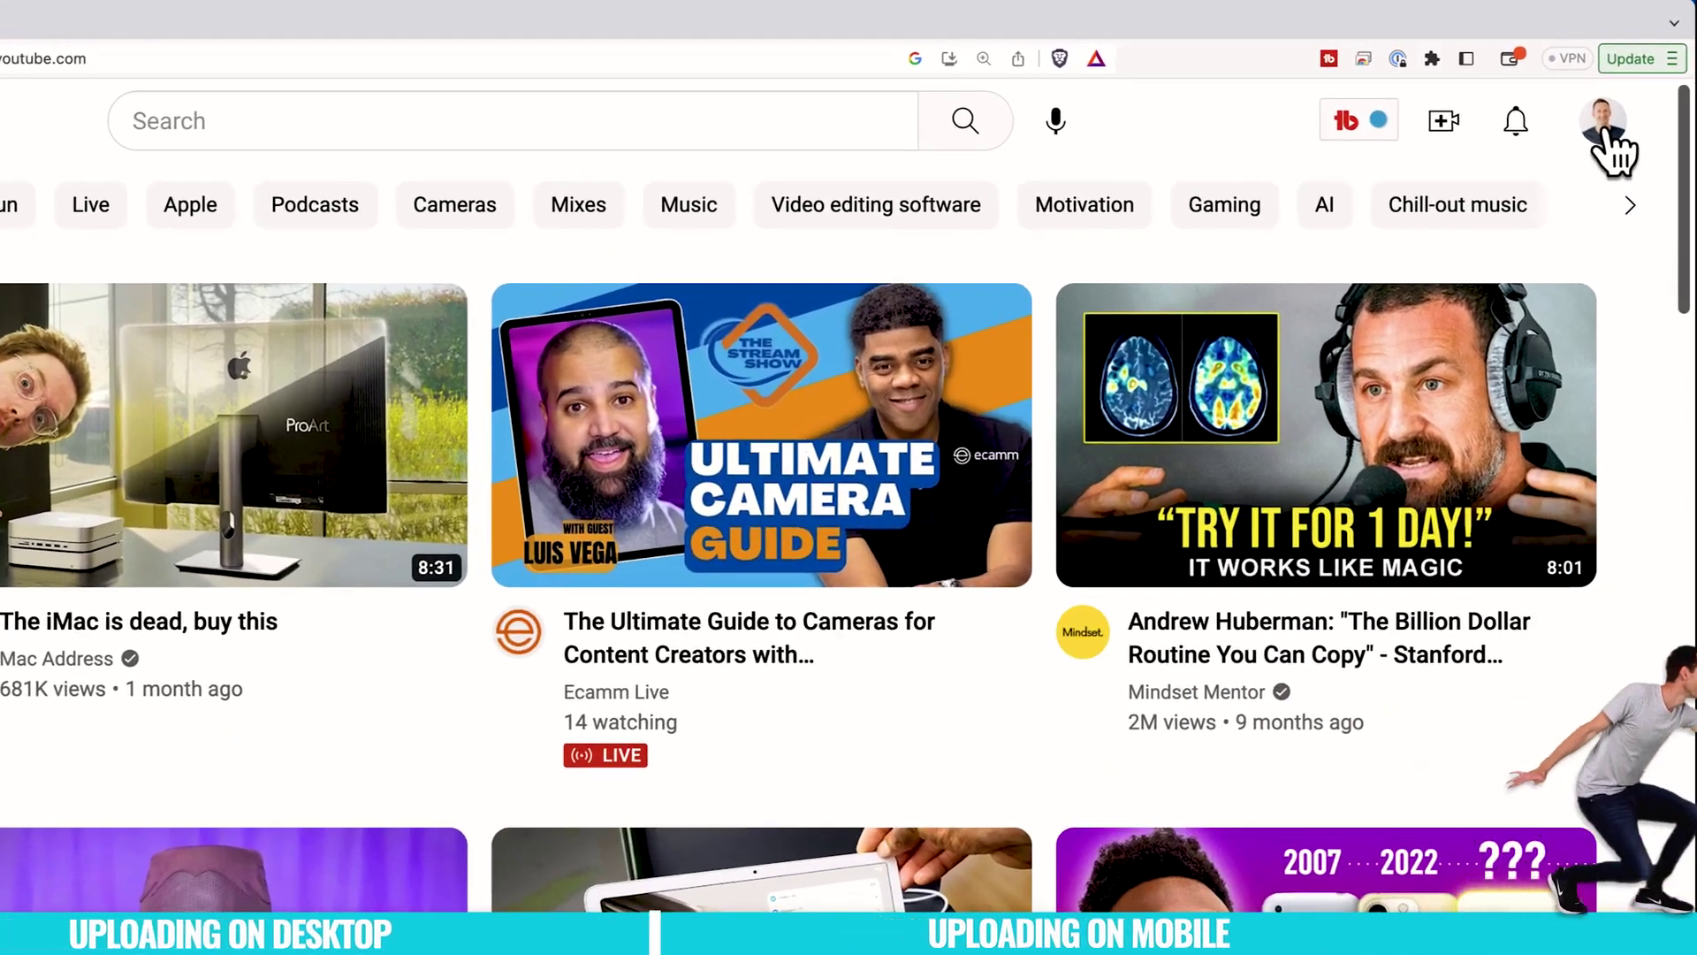
Step: Start a new video upload with the "Best FREE Video Edi...23 Review!)_D2.mp4" file from the Downloads folder
{"action": "left_click", "coordinate": [1614, 113]}
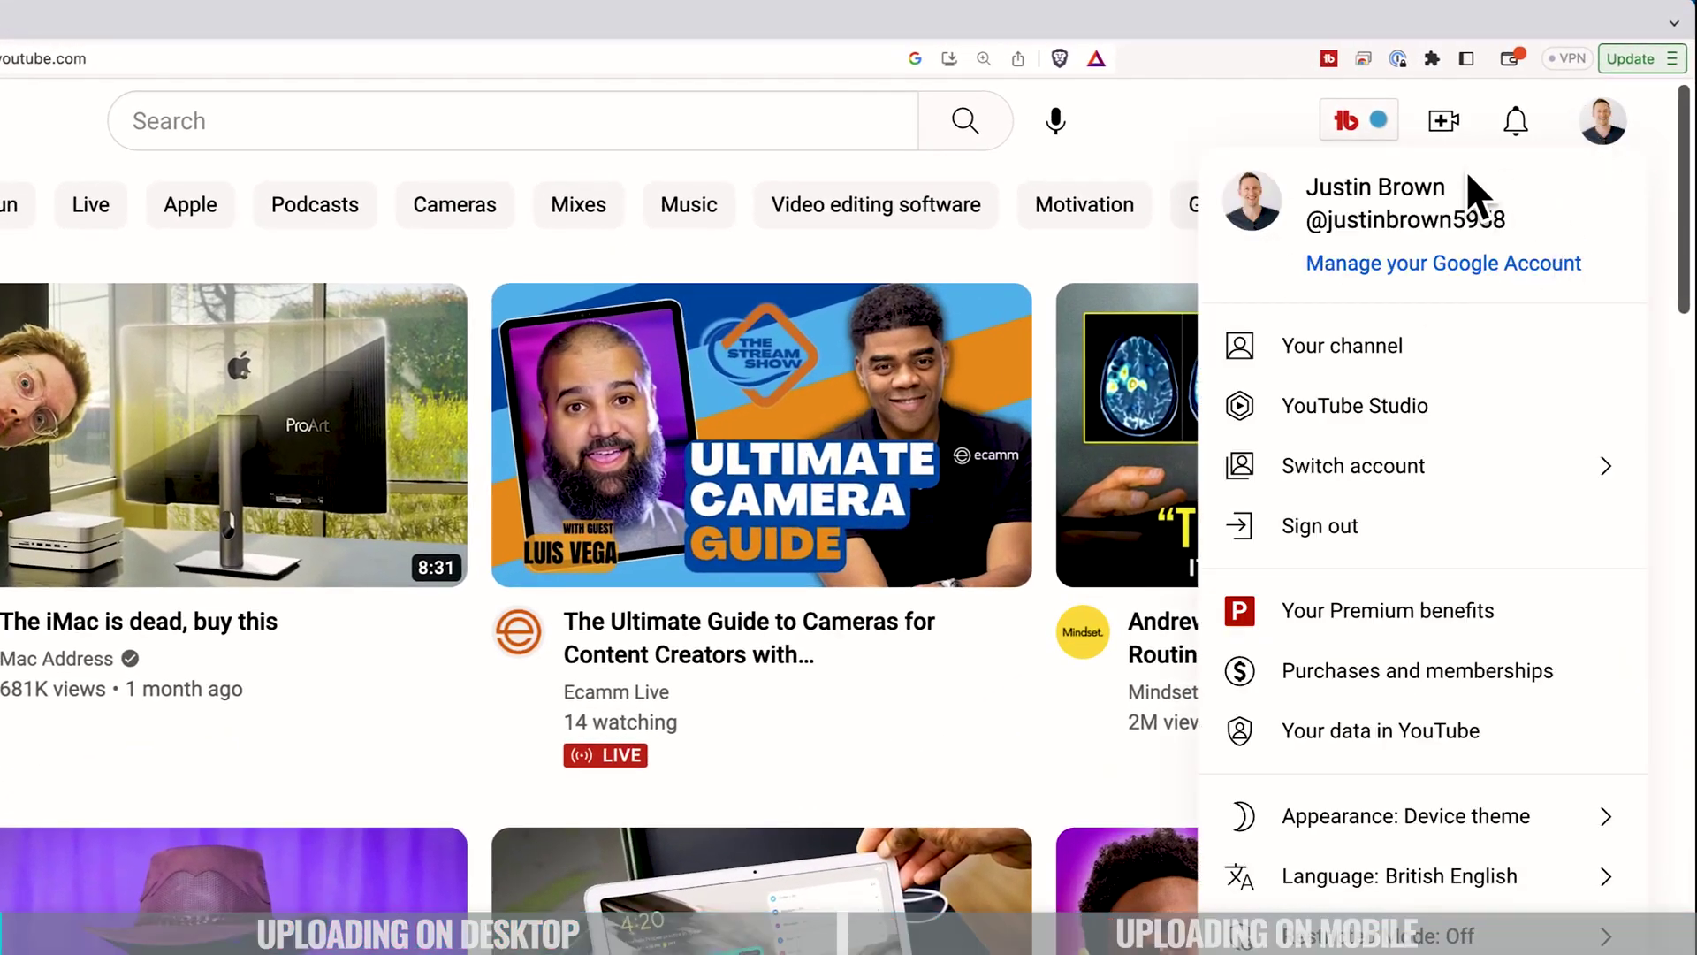
{"action": "left_click", "coordinate": [1609, 128]}
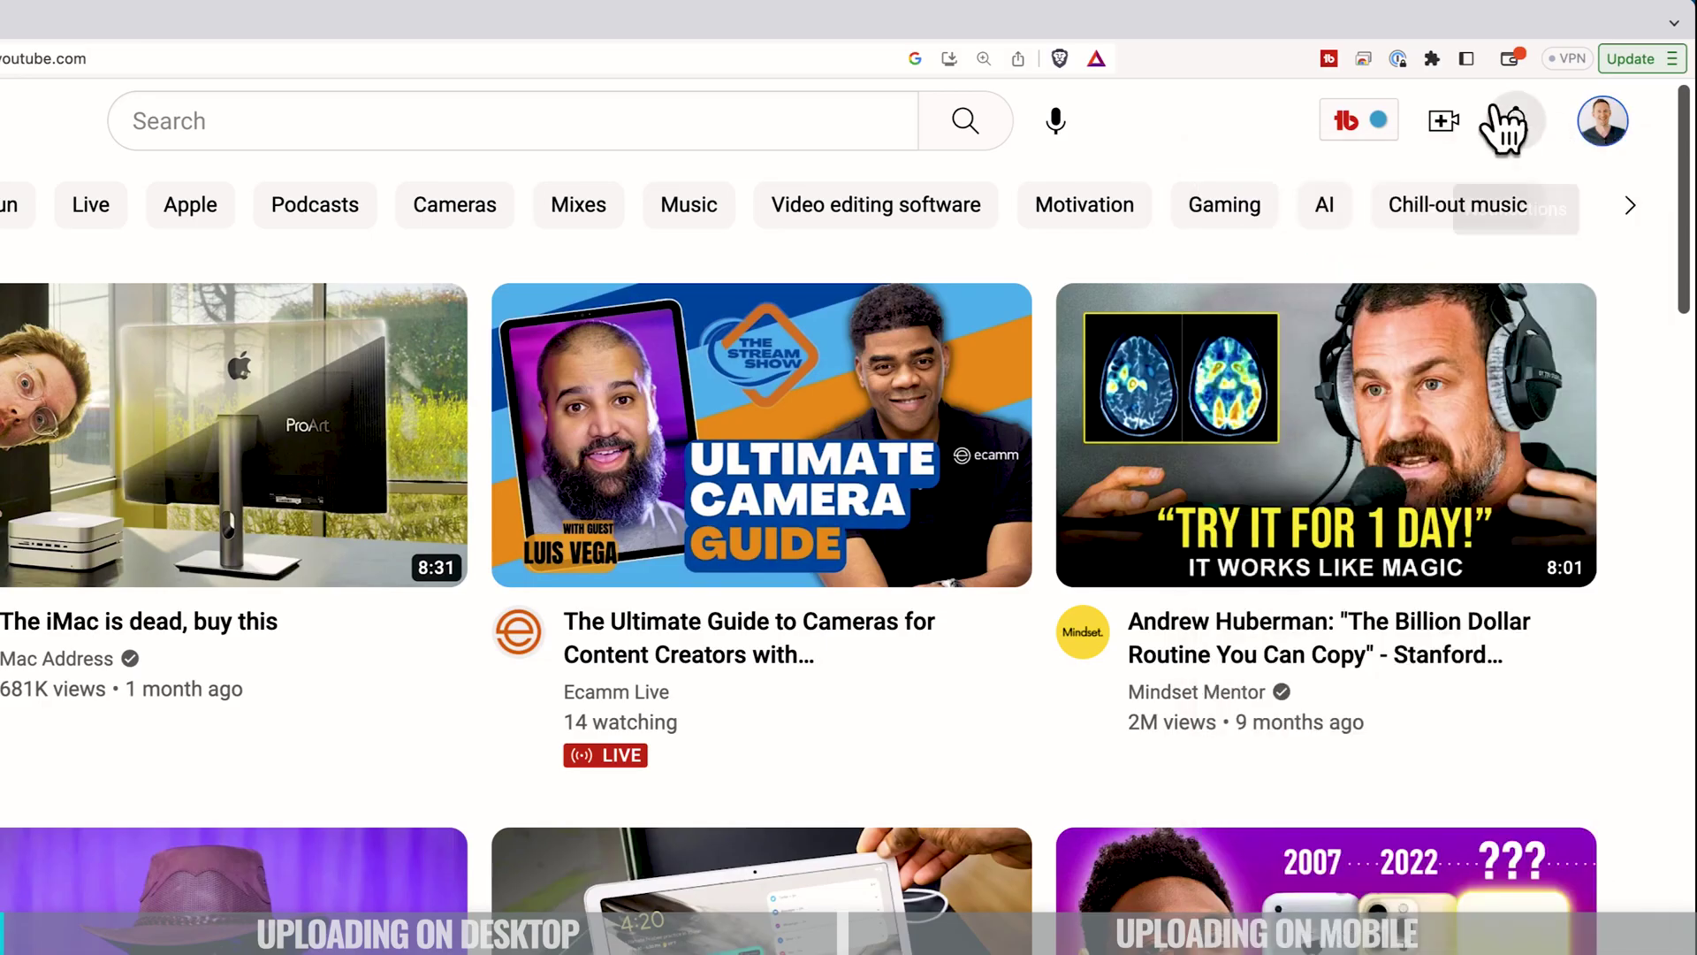
{"action": "left_click", "coordinate": [1445, 124]}
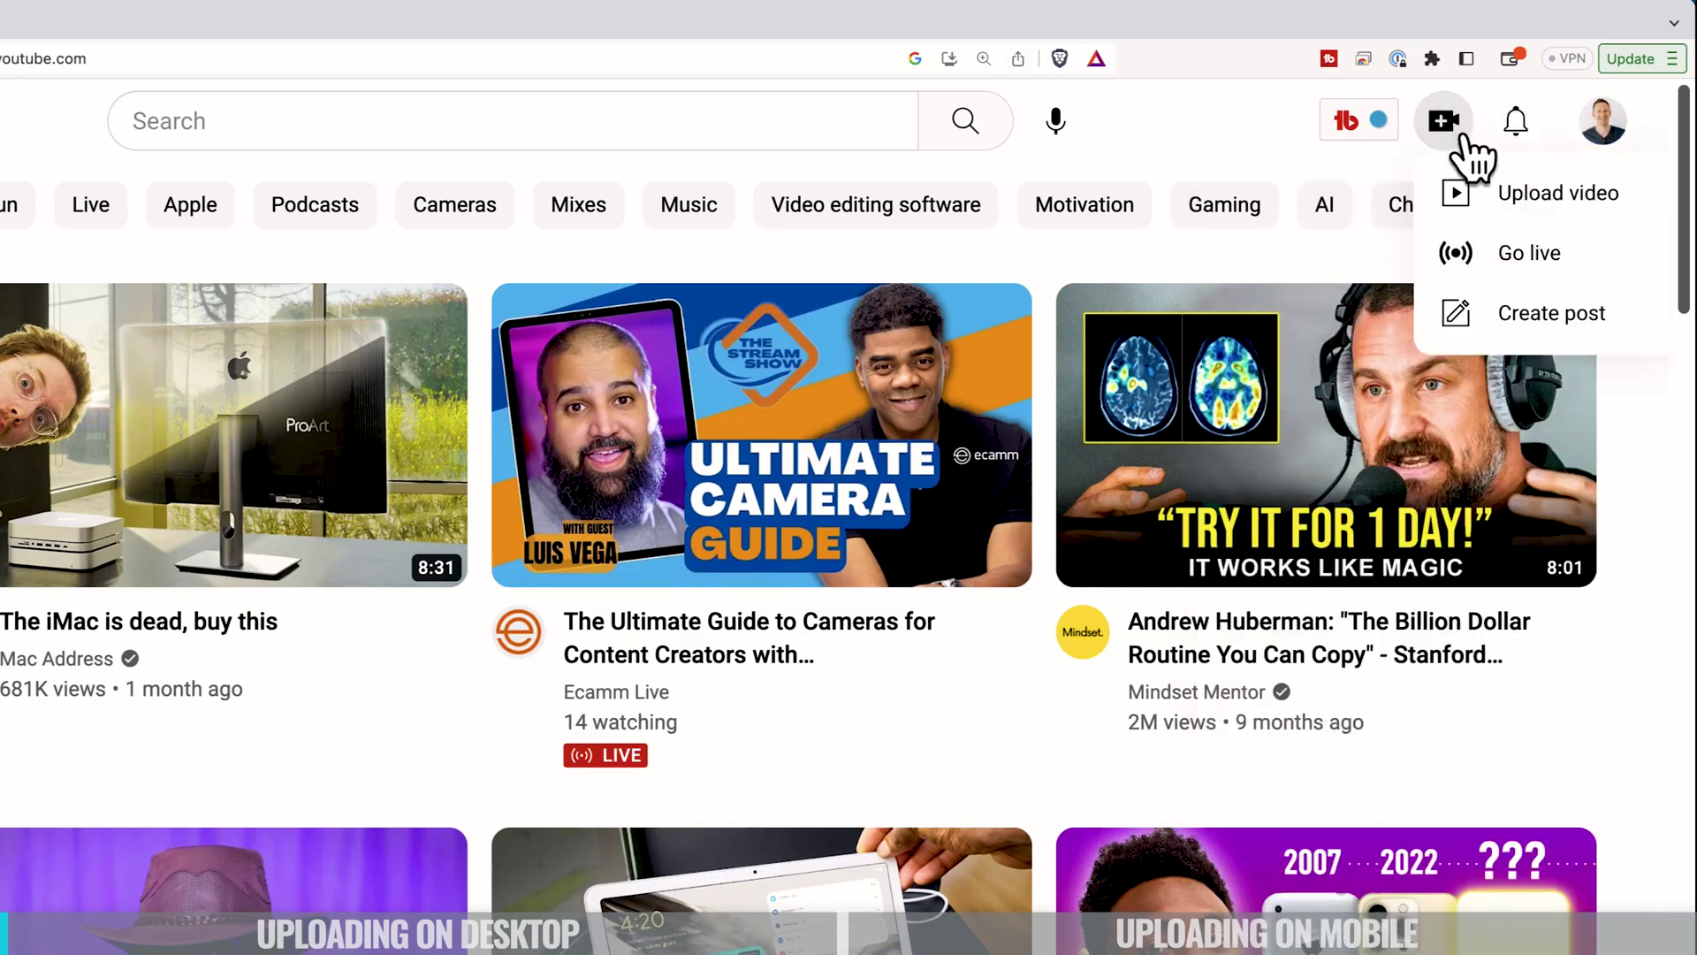
{"action": "left_click", "coordinate": [1544, 219]}
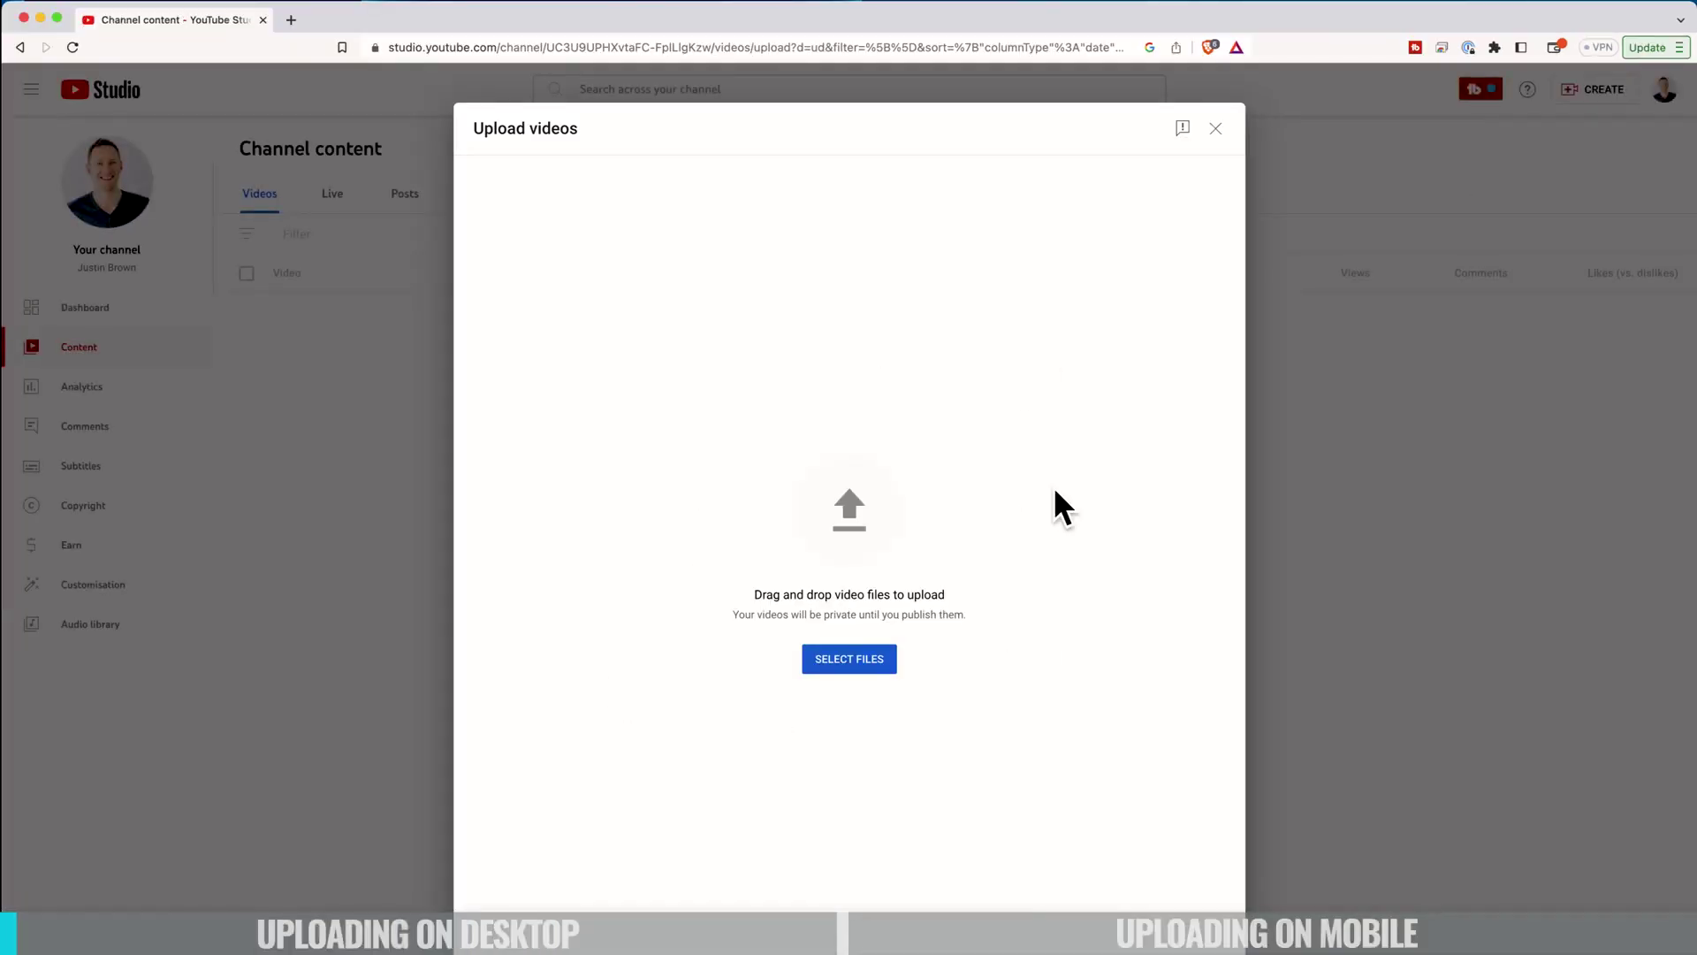
{"action": "left_click", "coordinate": [844, 674]}
{"action": "left_click", "coordinate": [856, 583]}
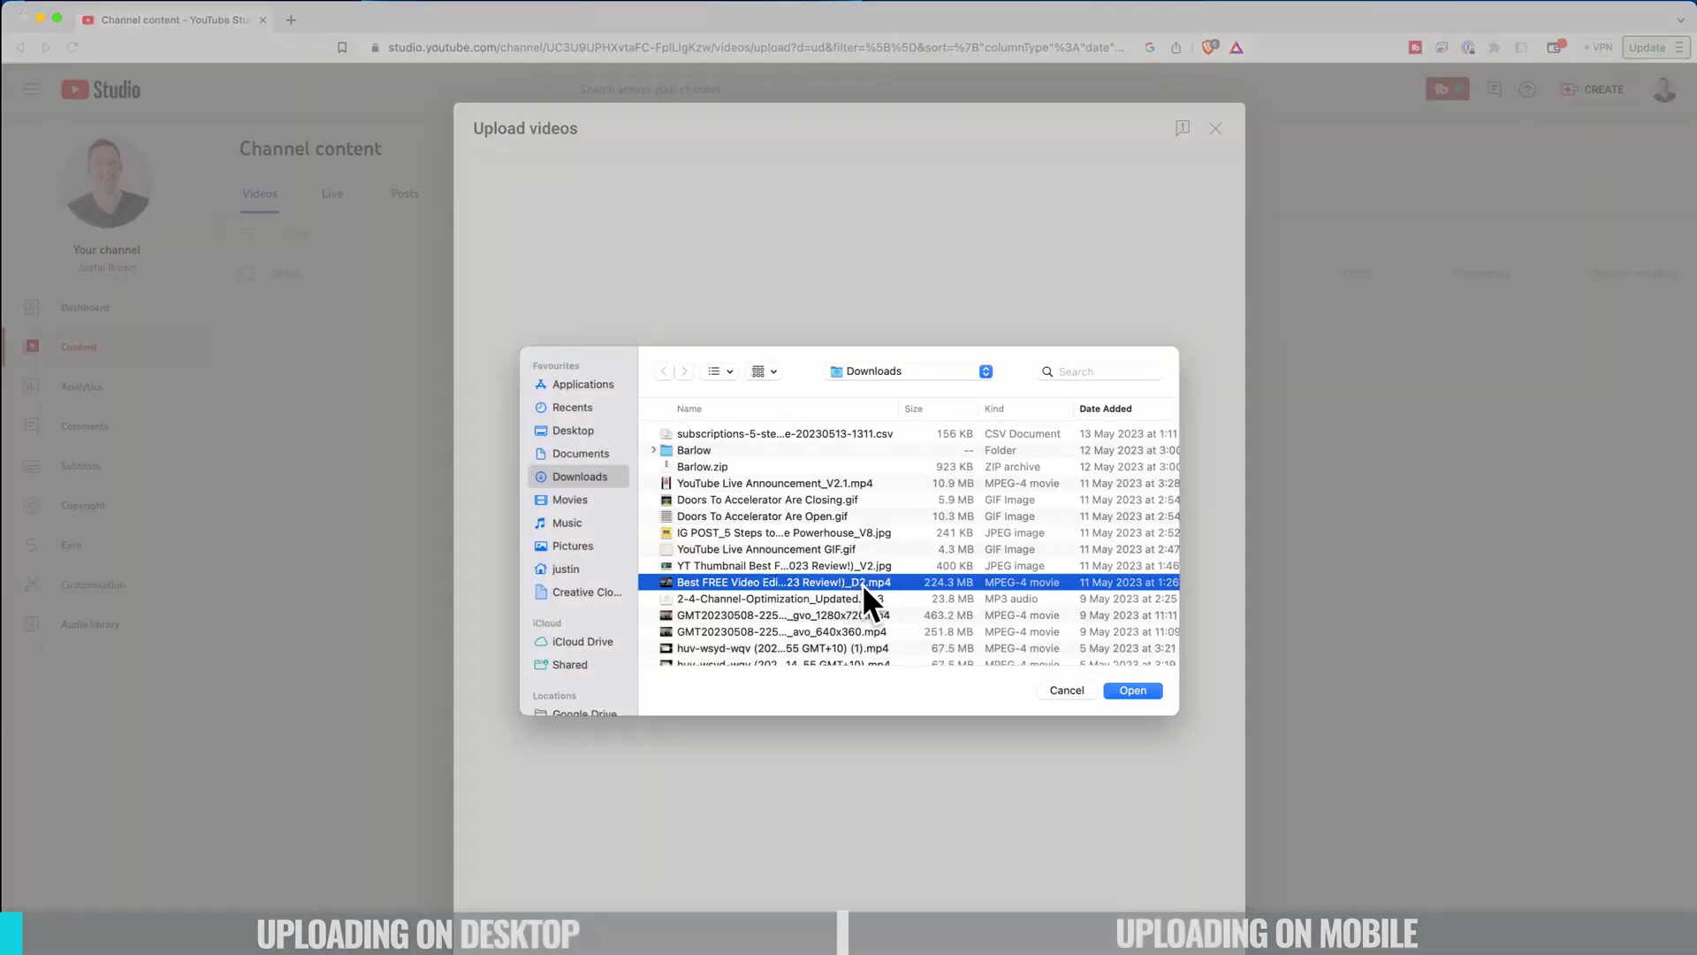
{"action": "left_click", "coordinate": [1139, 693]}
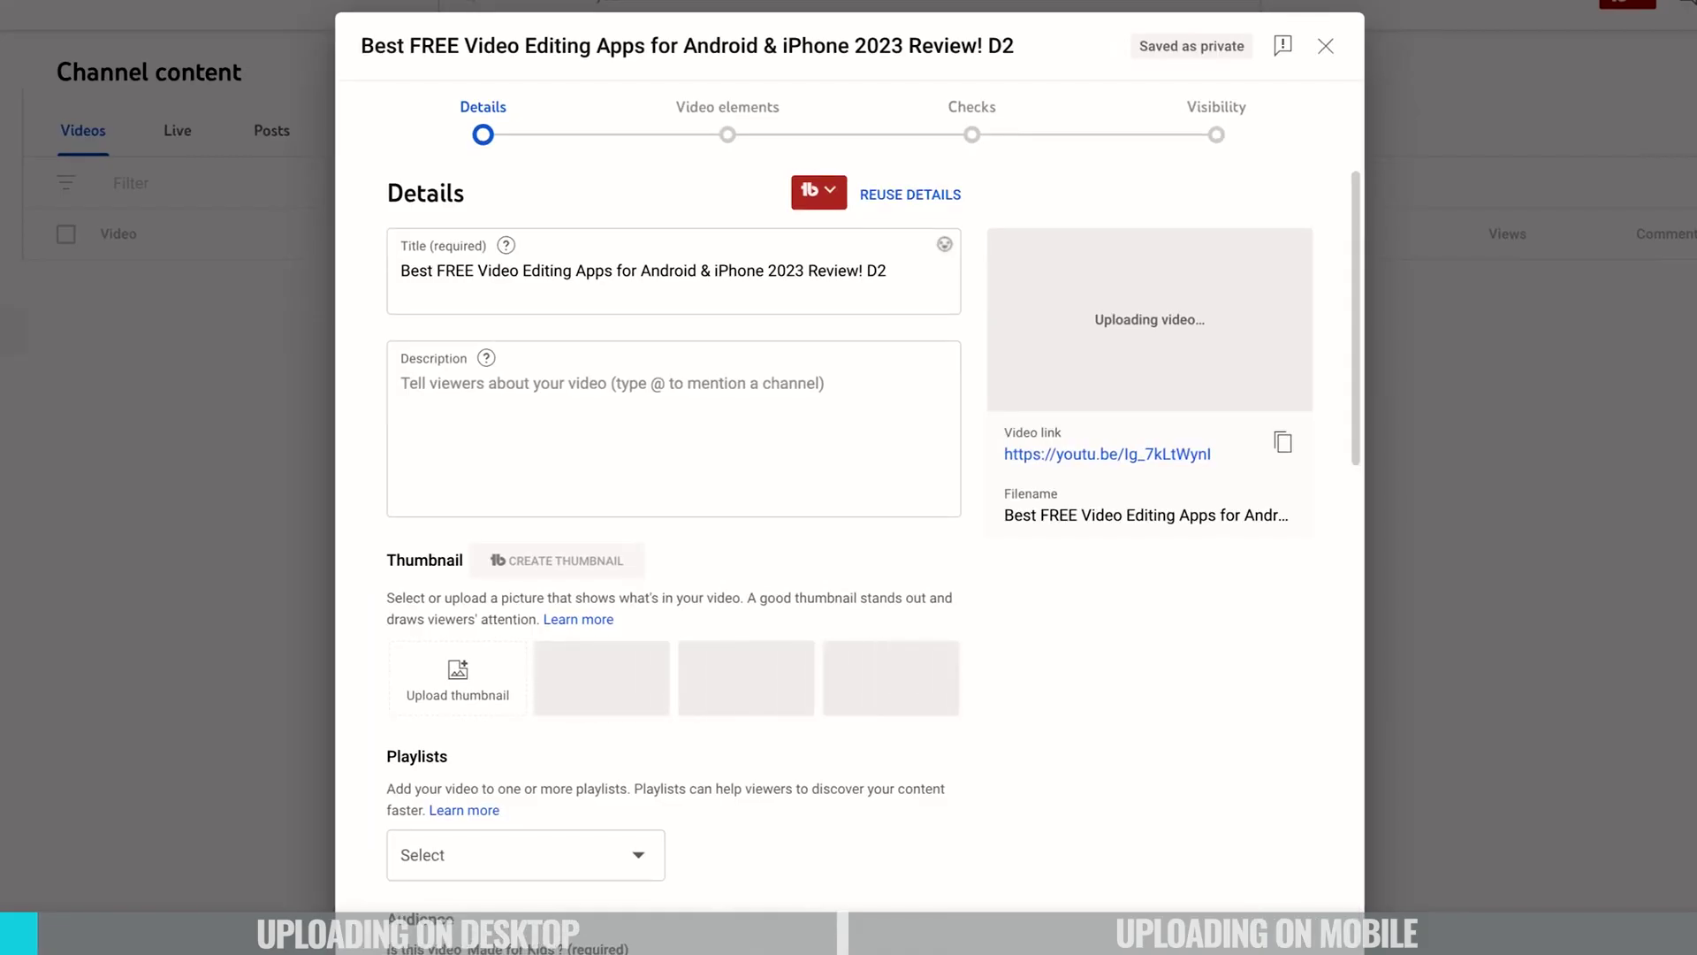
Step: Look over the previous videos offered for reusing details and the remaining settings in the Details form
{"action": "left_click", "coordinate": [899, 270]}
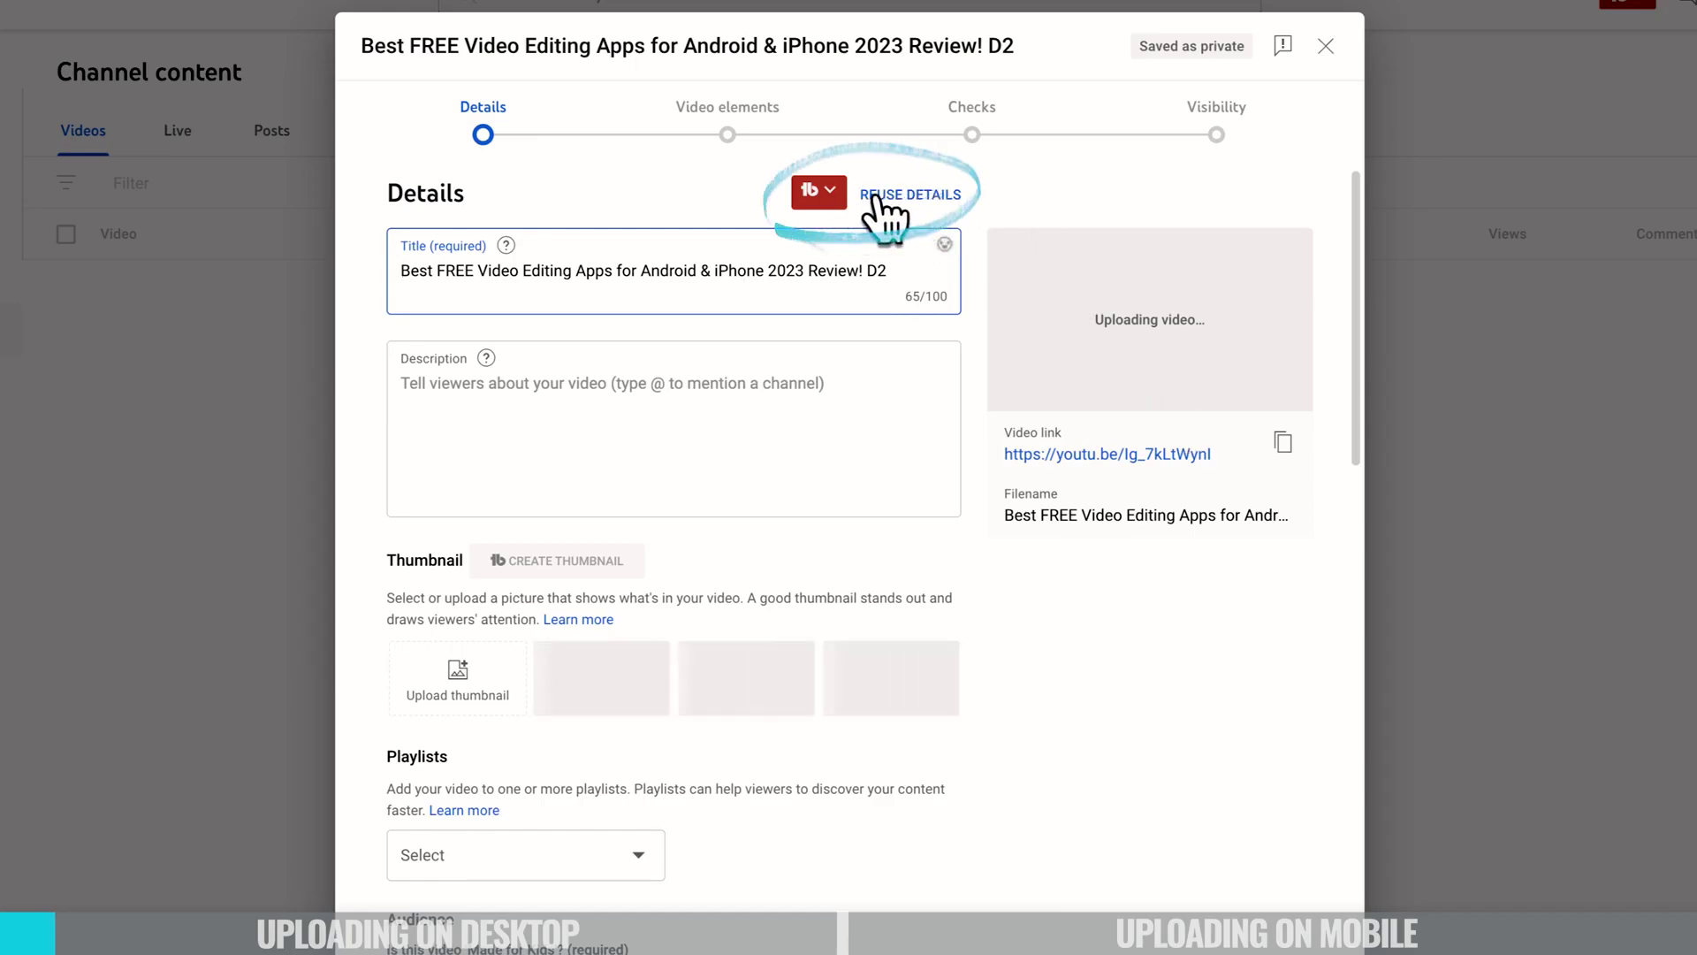
{"action": "left_click", "coordinate": [947, 196]}
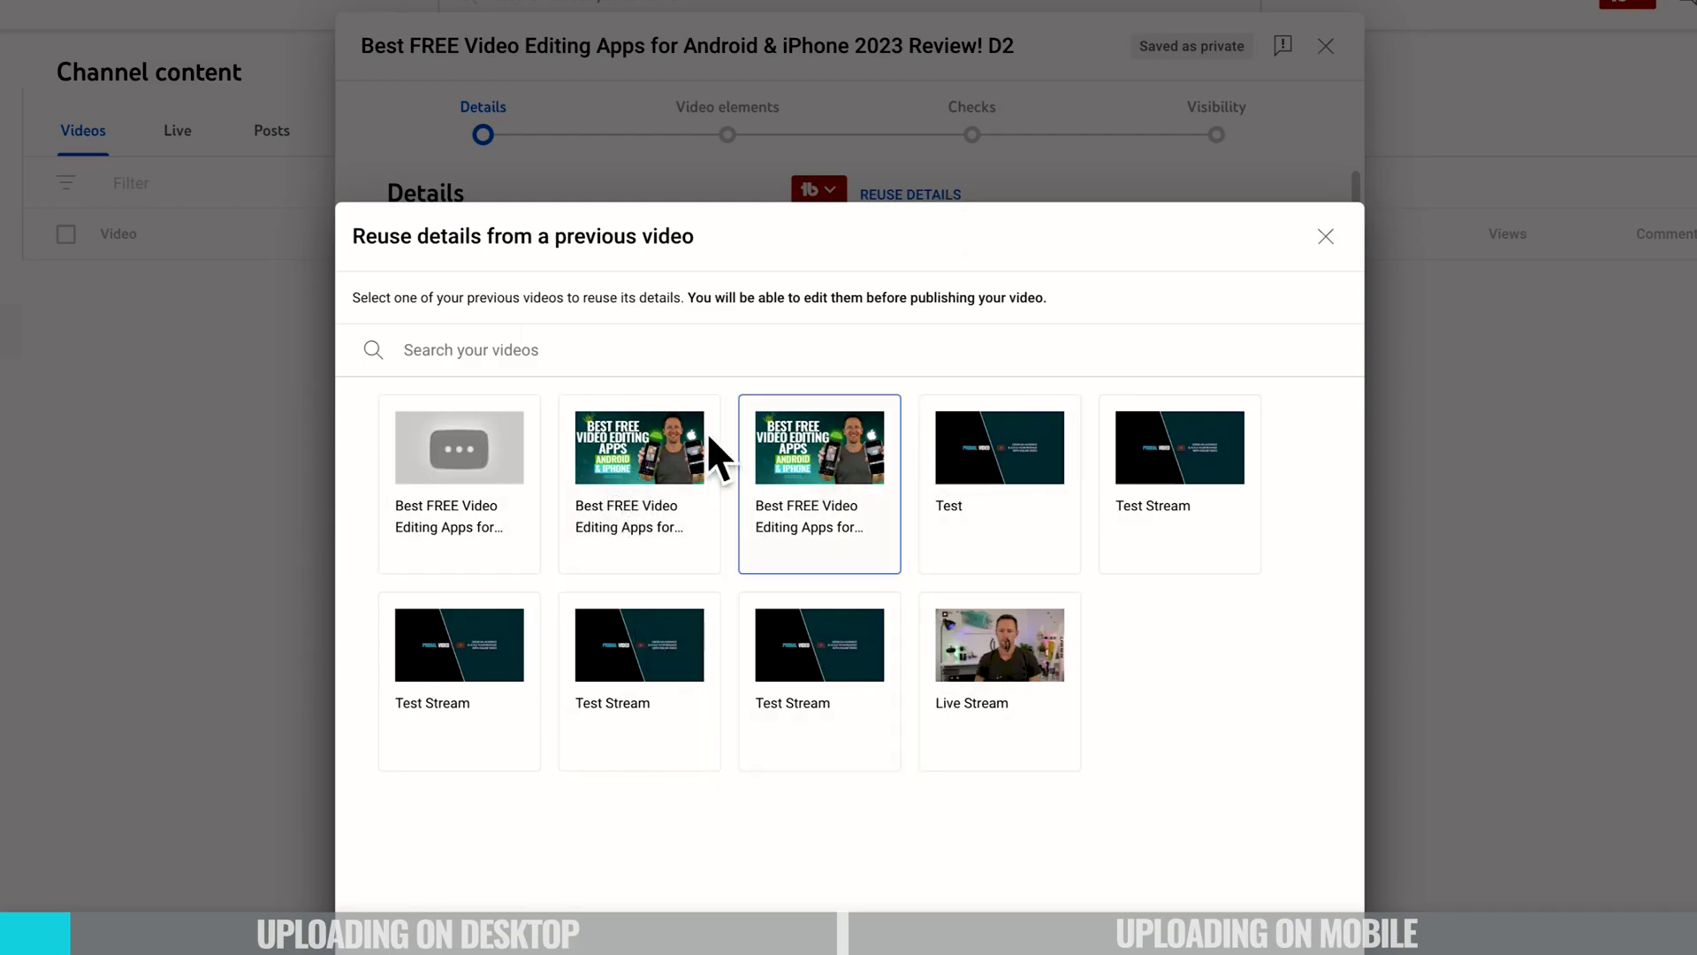
{"action": "left_click", "coordinate": [1326, 237]}
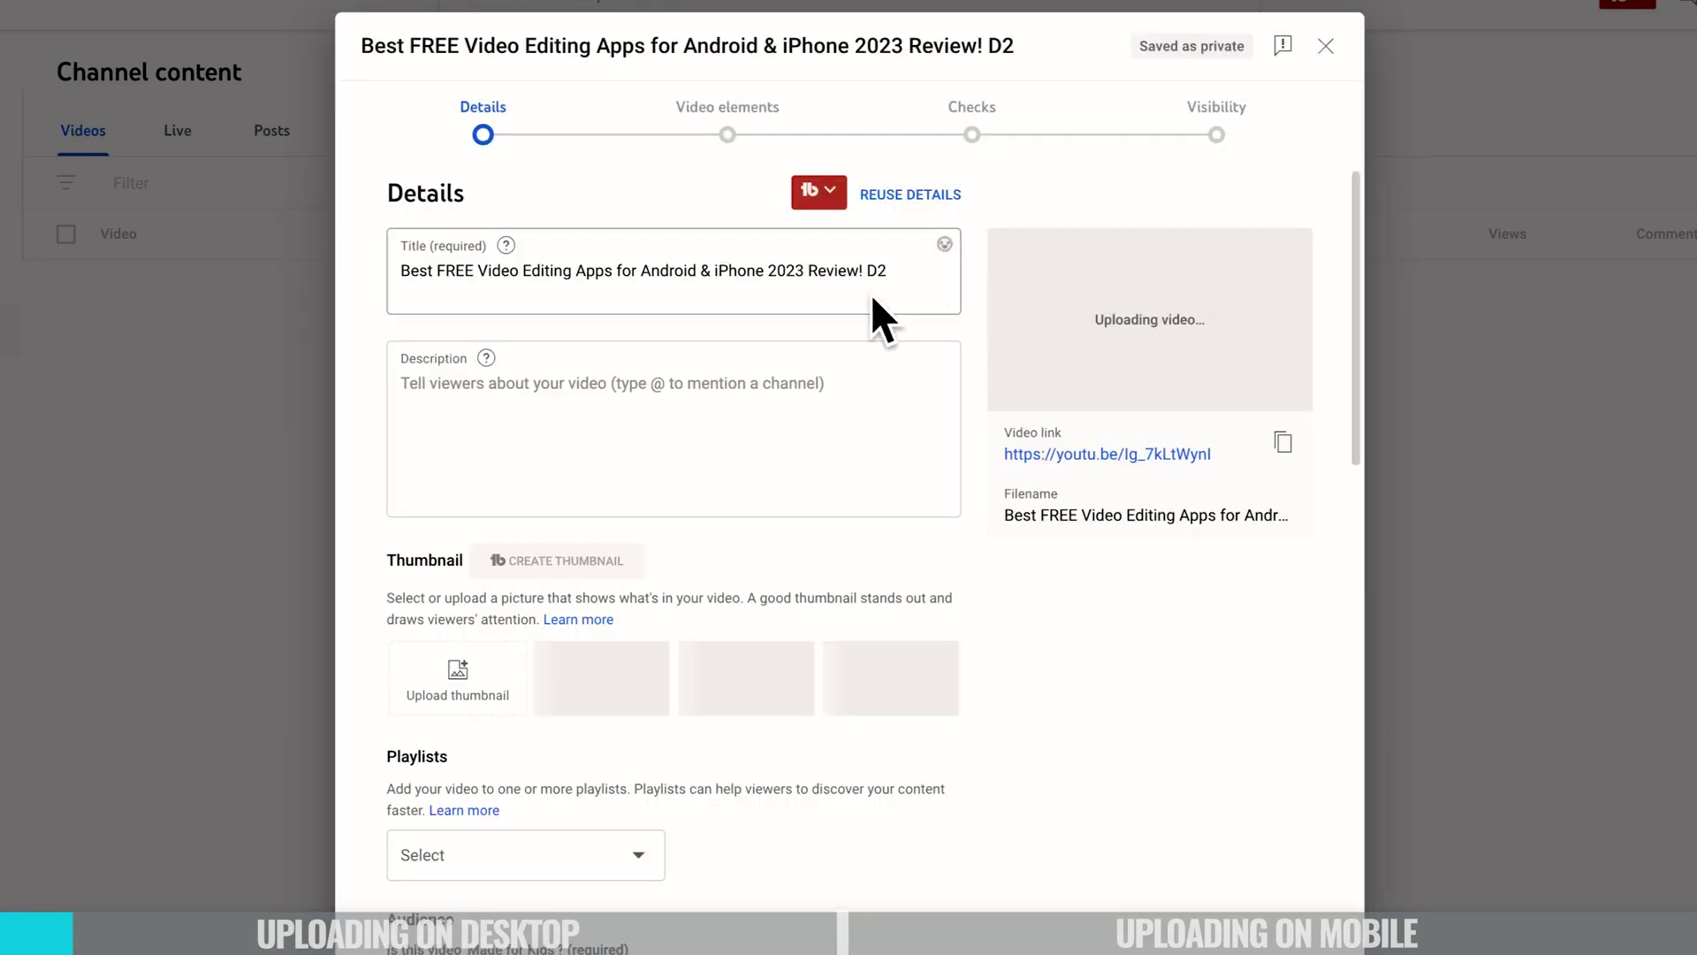
{"action": "scroll", "coordinate": [740, 619], "scroll_direction": "down", "scroll_amount": 8}
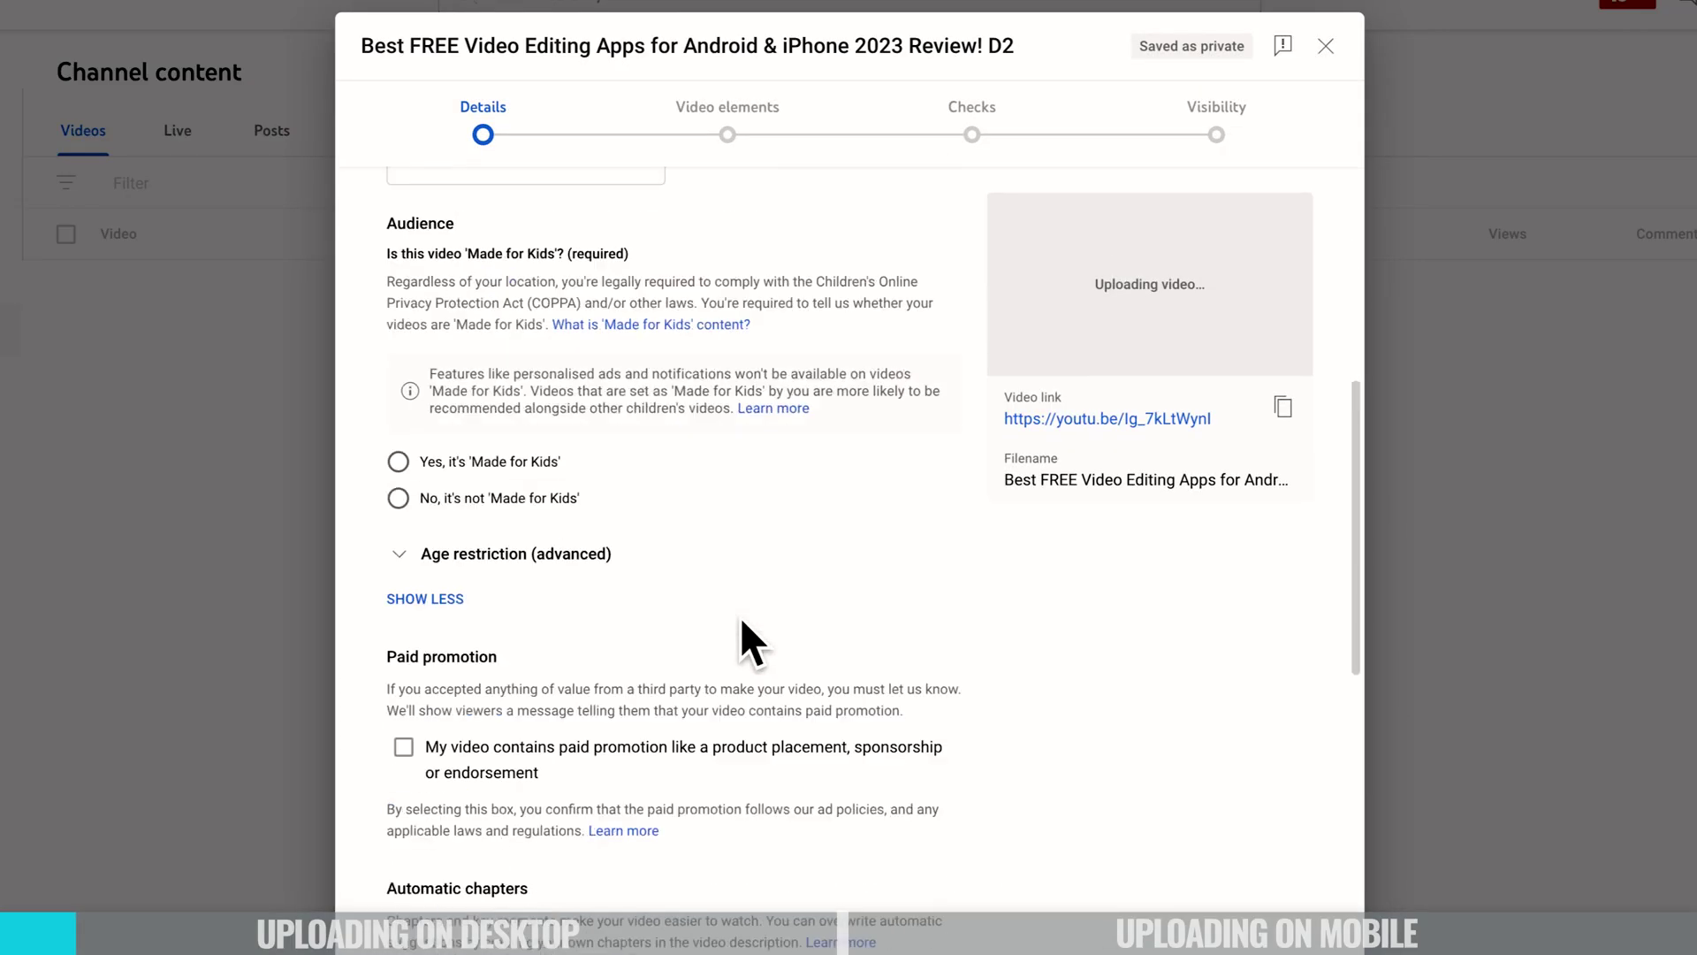
{"action": "scroll", "coordinate": [740, 619], "scroll_direction": "up", "scroll_amount": 8}
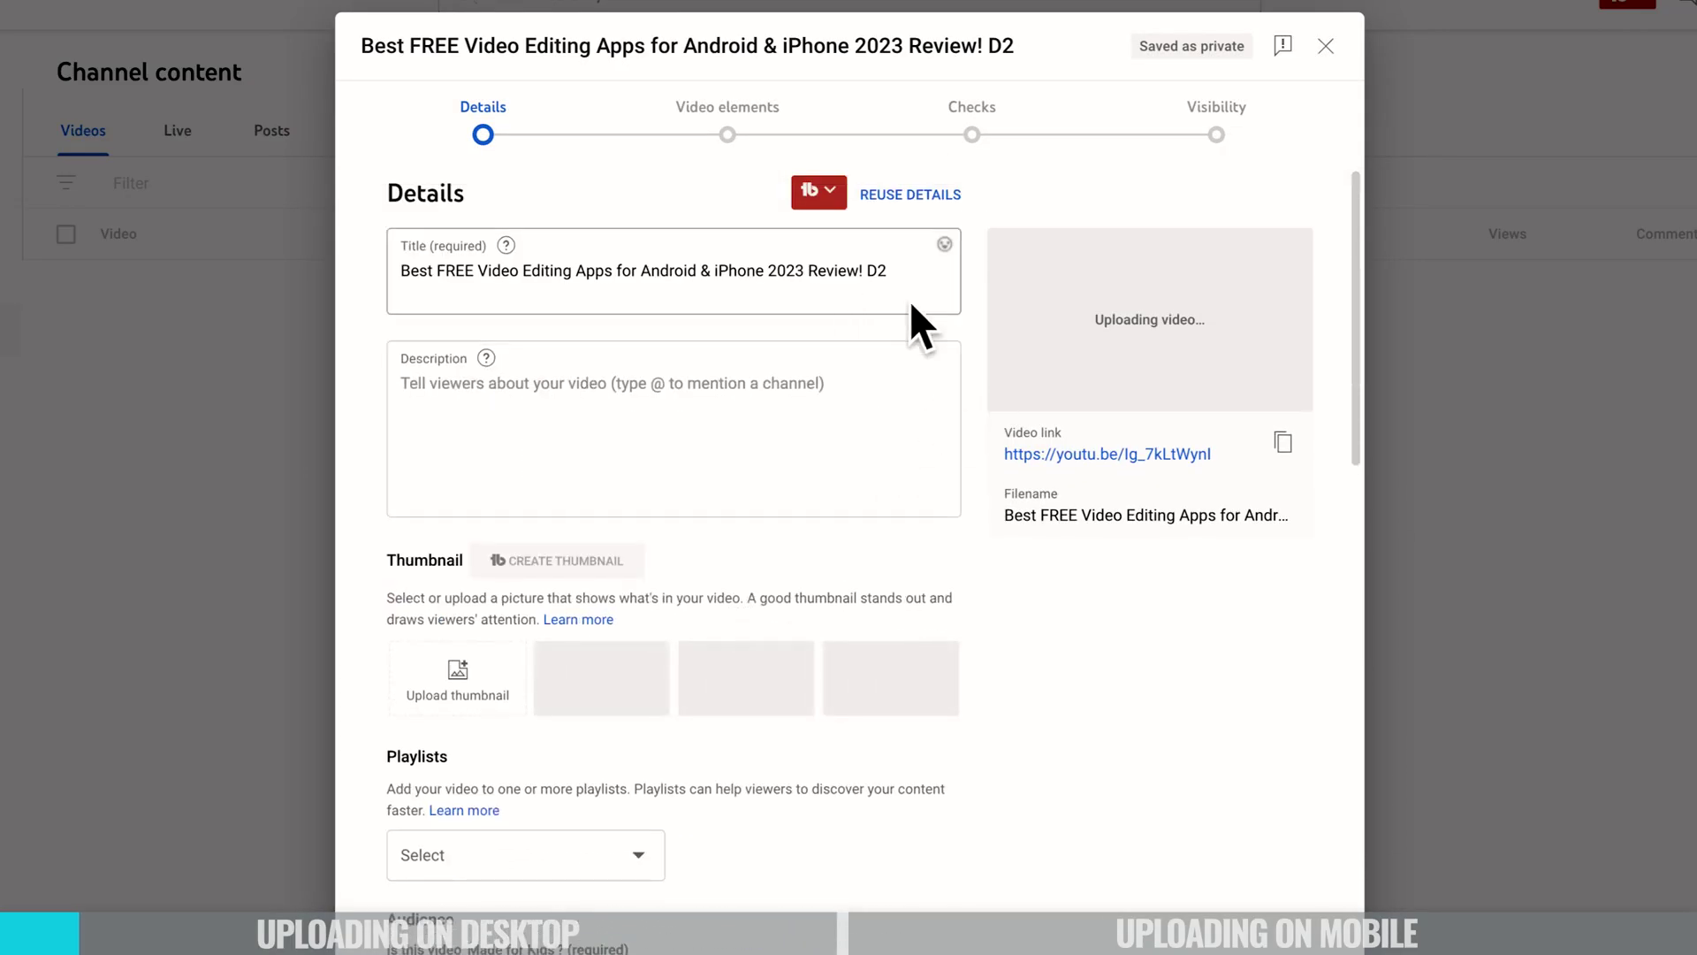
Step: Remove the trailing "D2" from the video title and paste the prepared text into the description
{"action": "left_click", "coordinate": [902, 268]}
{"action": "key", "text": "BackSpace"}
{"action": "key", "text": "BackSpace"}
{"action": "key", "text": "BackSpace"}
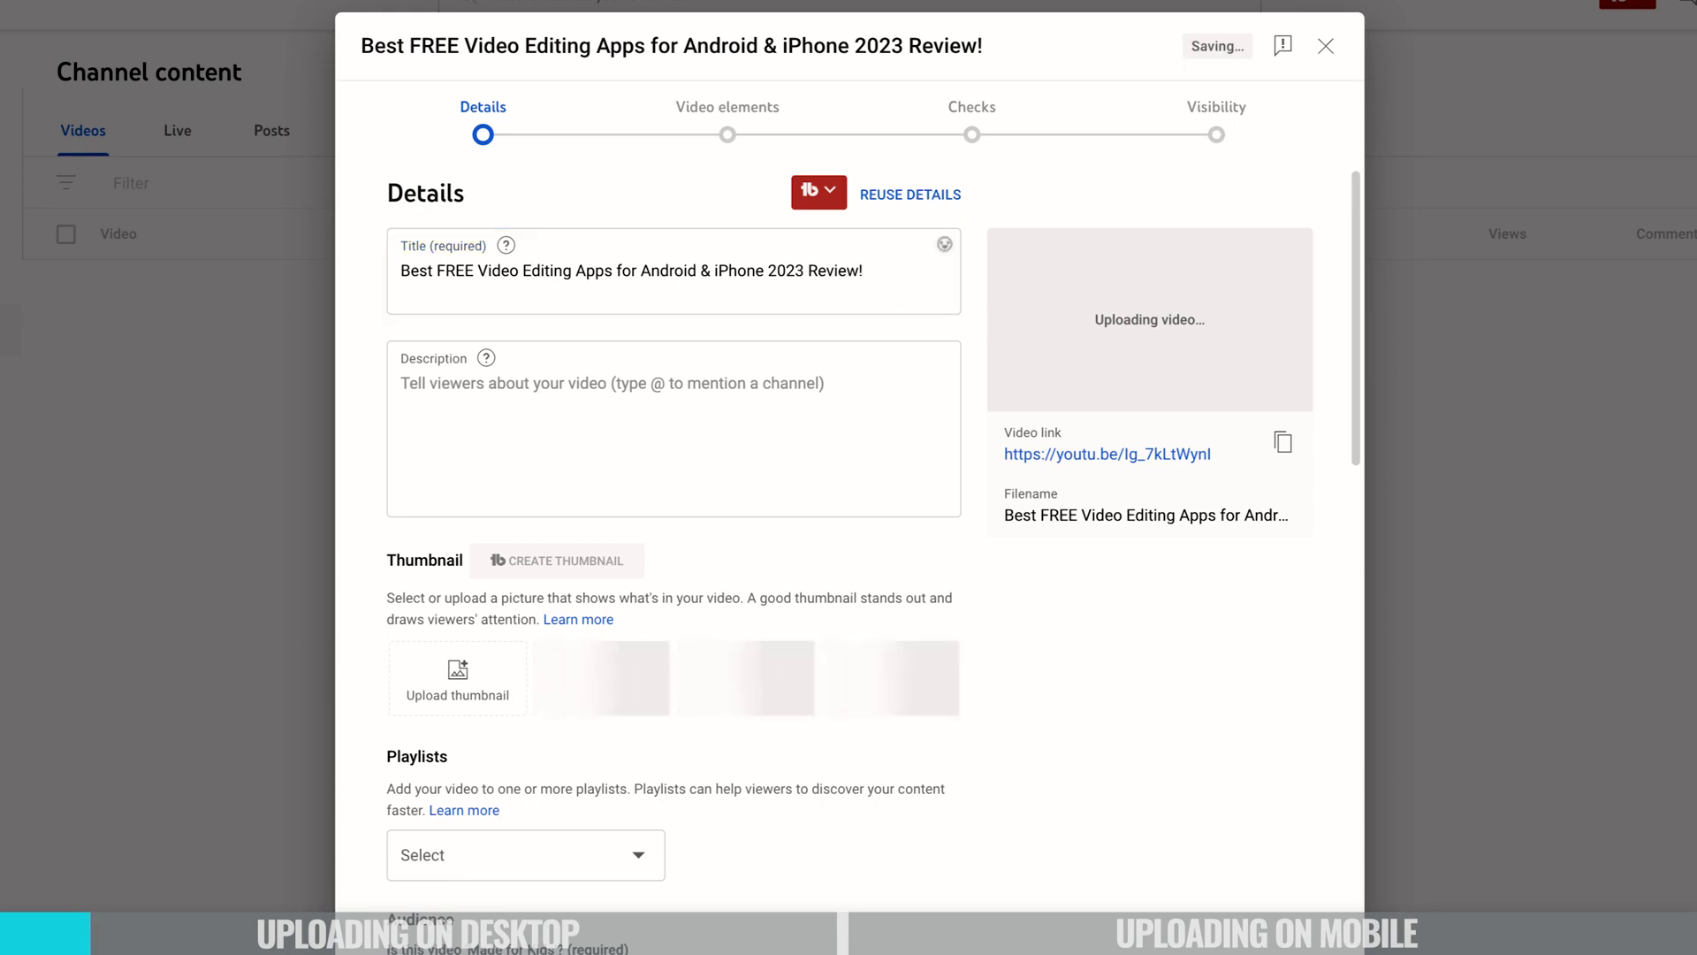
{"action": "key", "text": "Tab"}
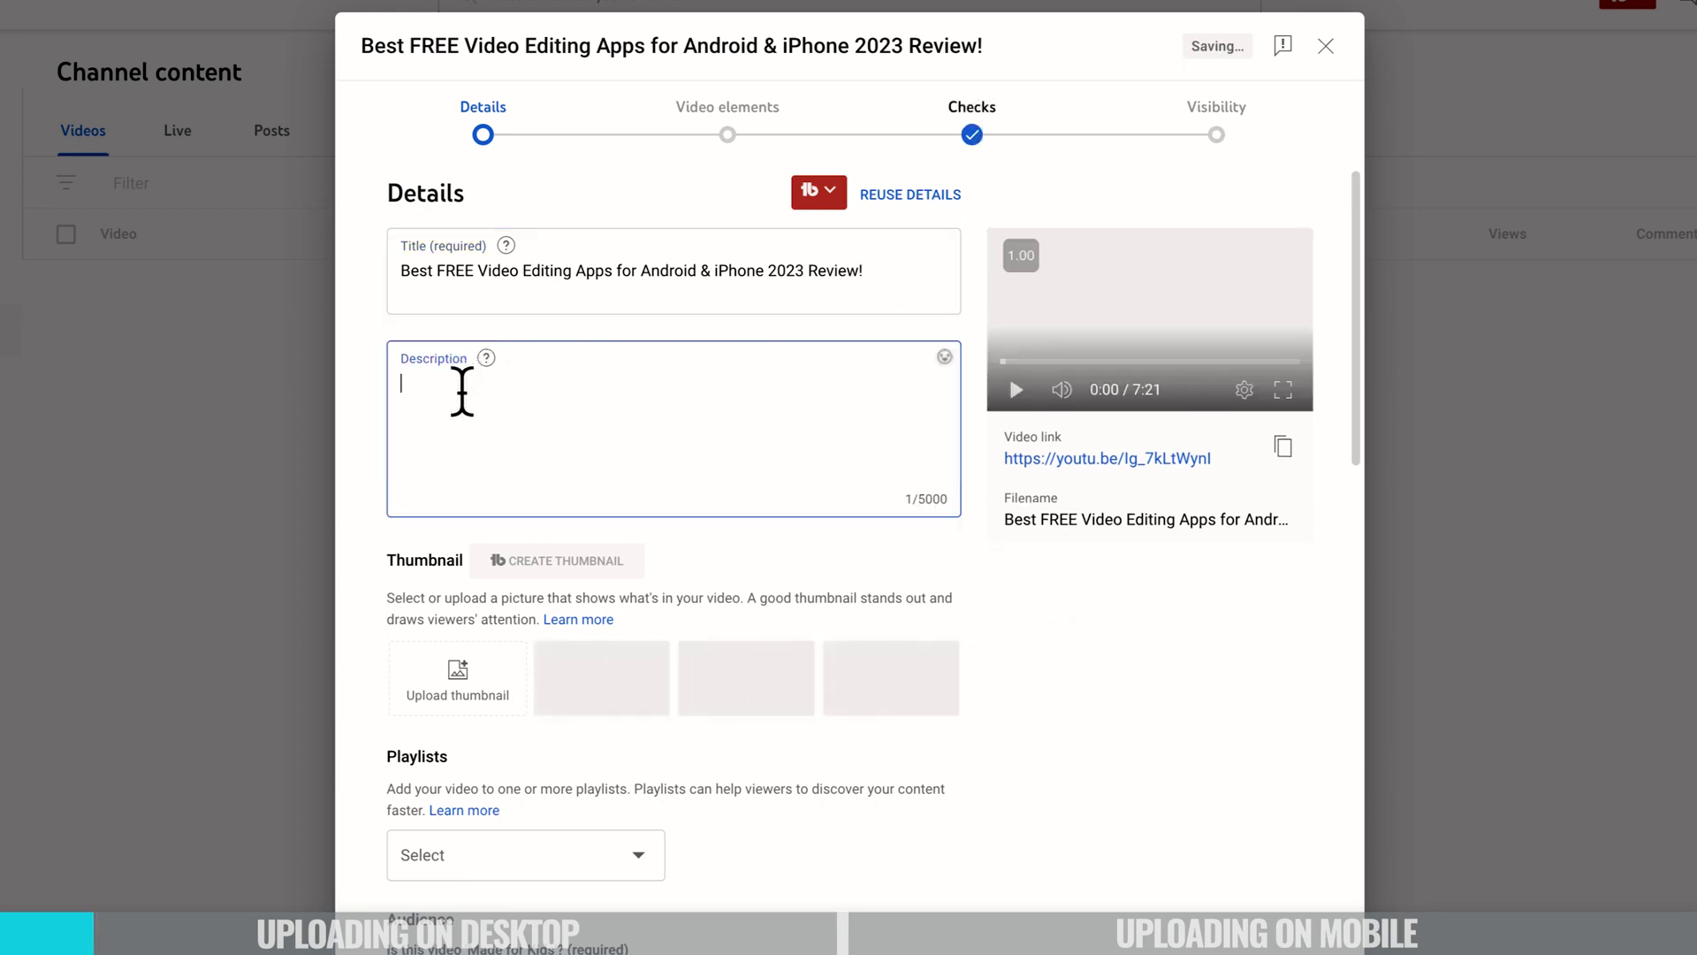
{"action": "key", "text": "ctrl+v"}
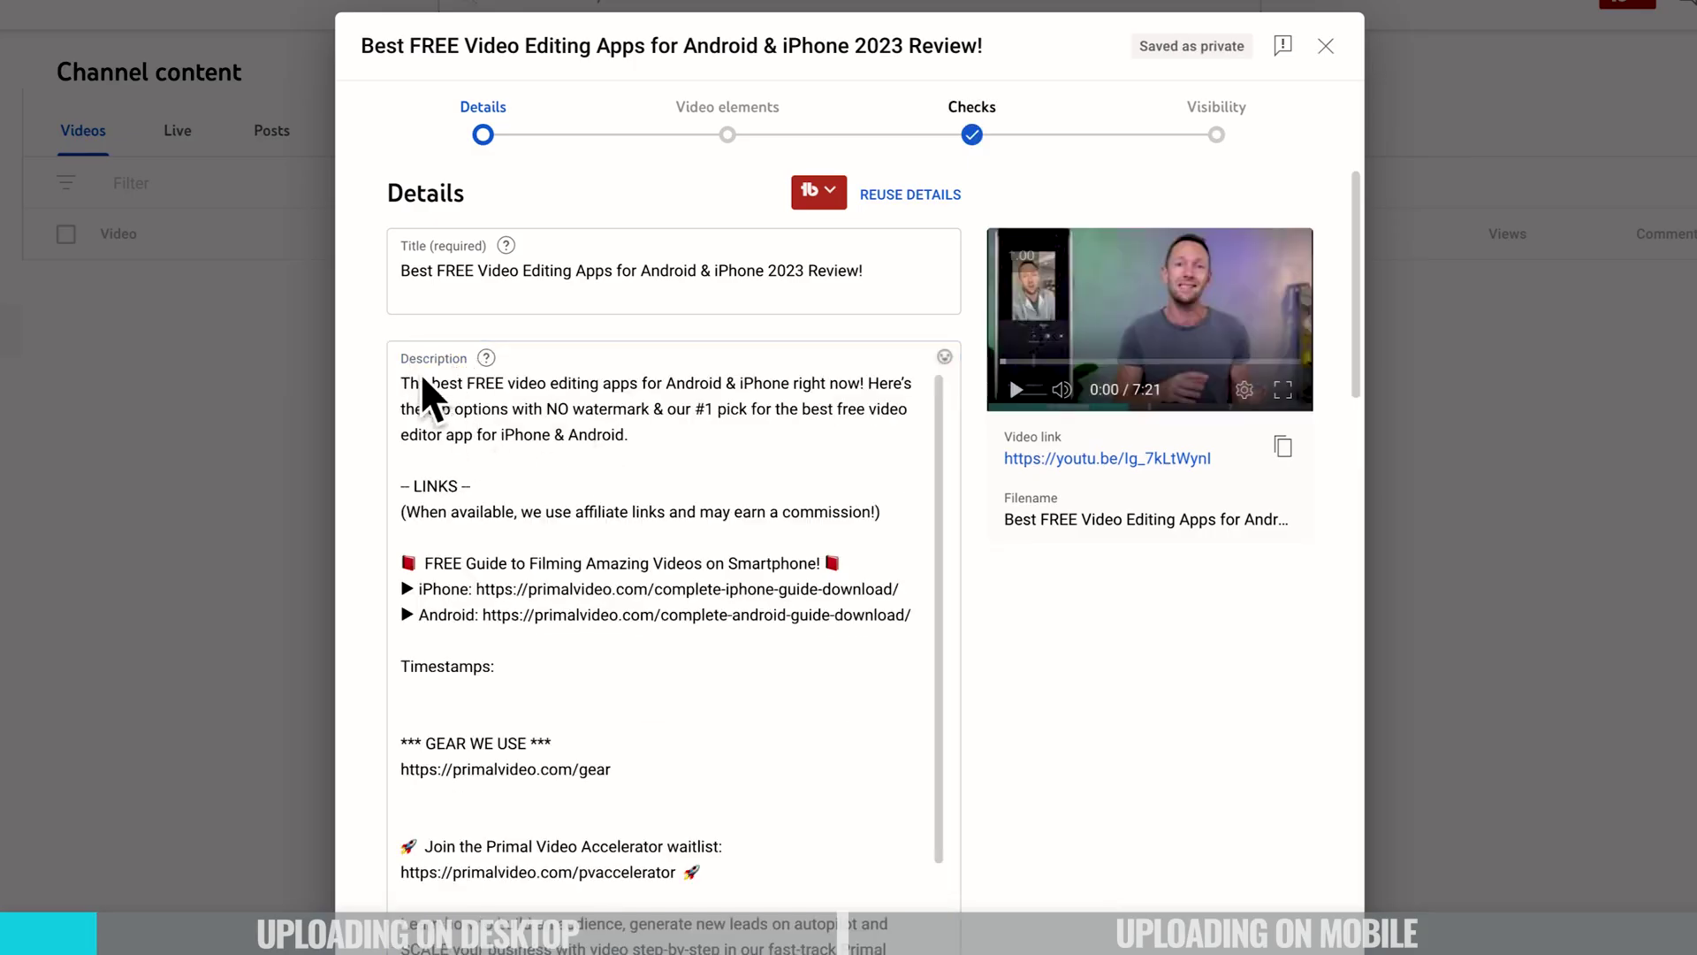
Step: Review the pasted description from its opening keywords and smartphone guide links down to the hashtags and disclosure
{"action": "left_click", "coordinate": [437, 382]}
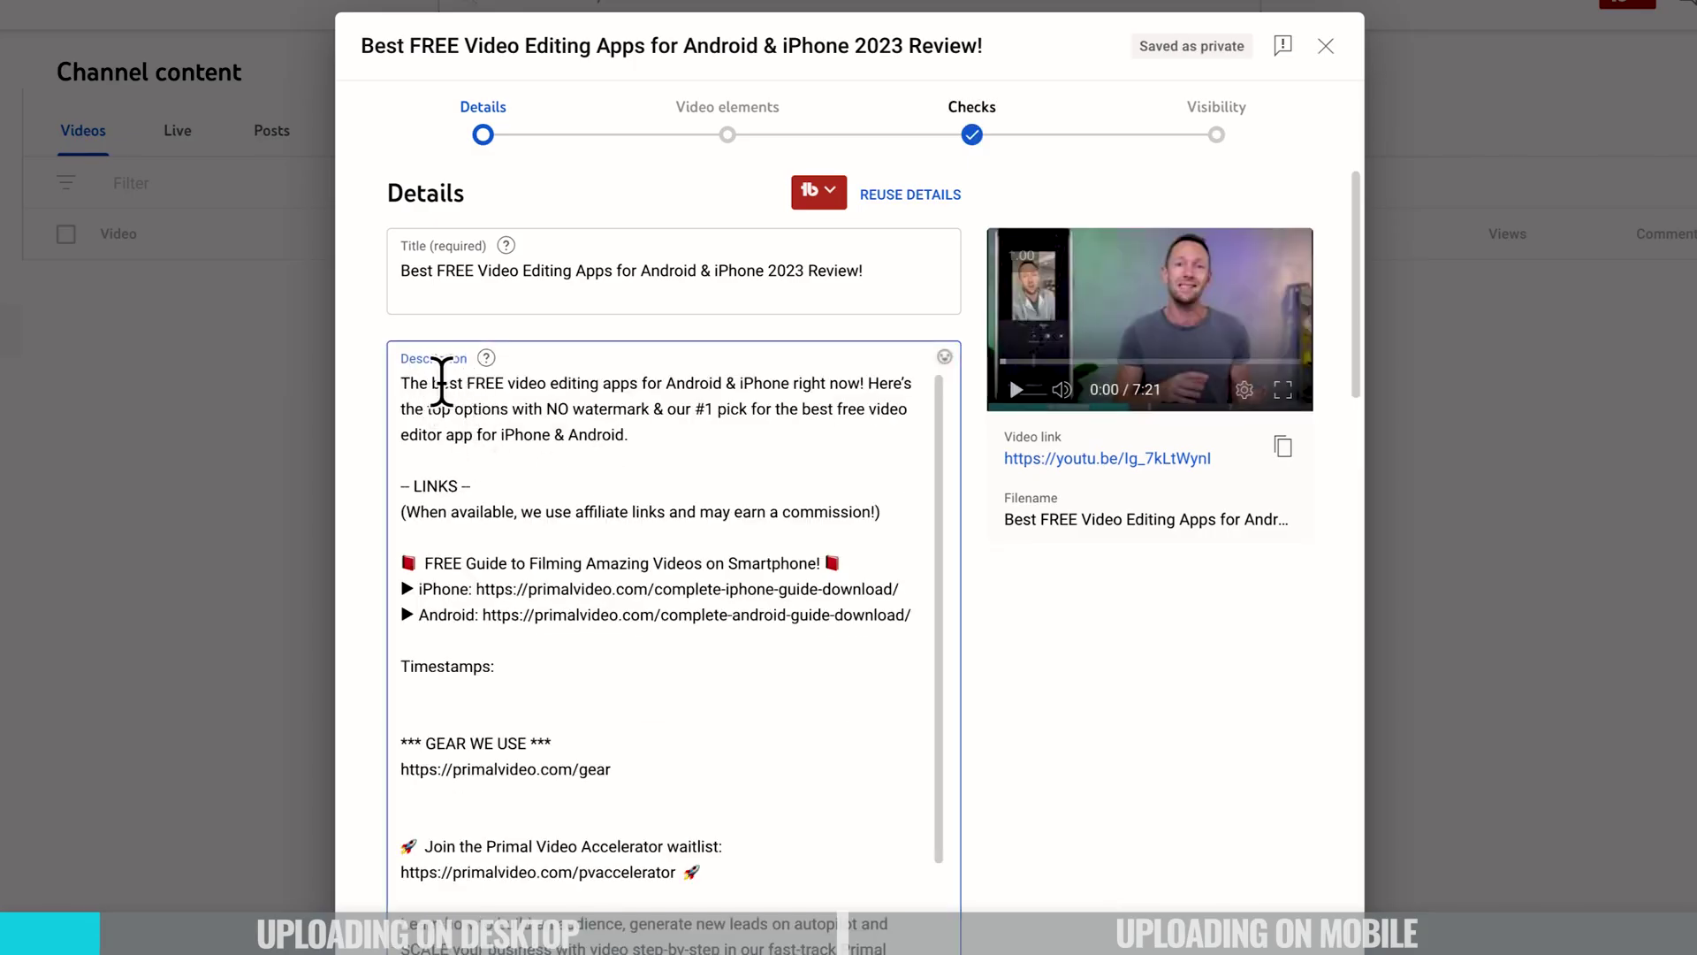
{"action": "left_click_drag", "start_coordinate": [433, 381], "coordinate": [606, 387]}
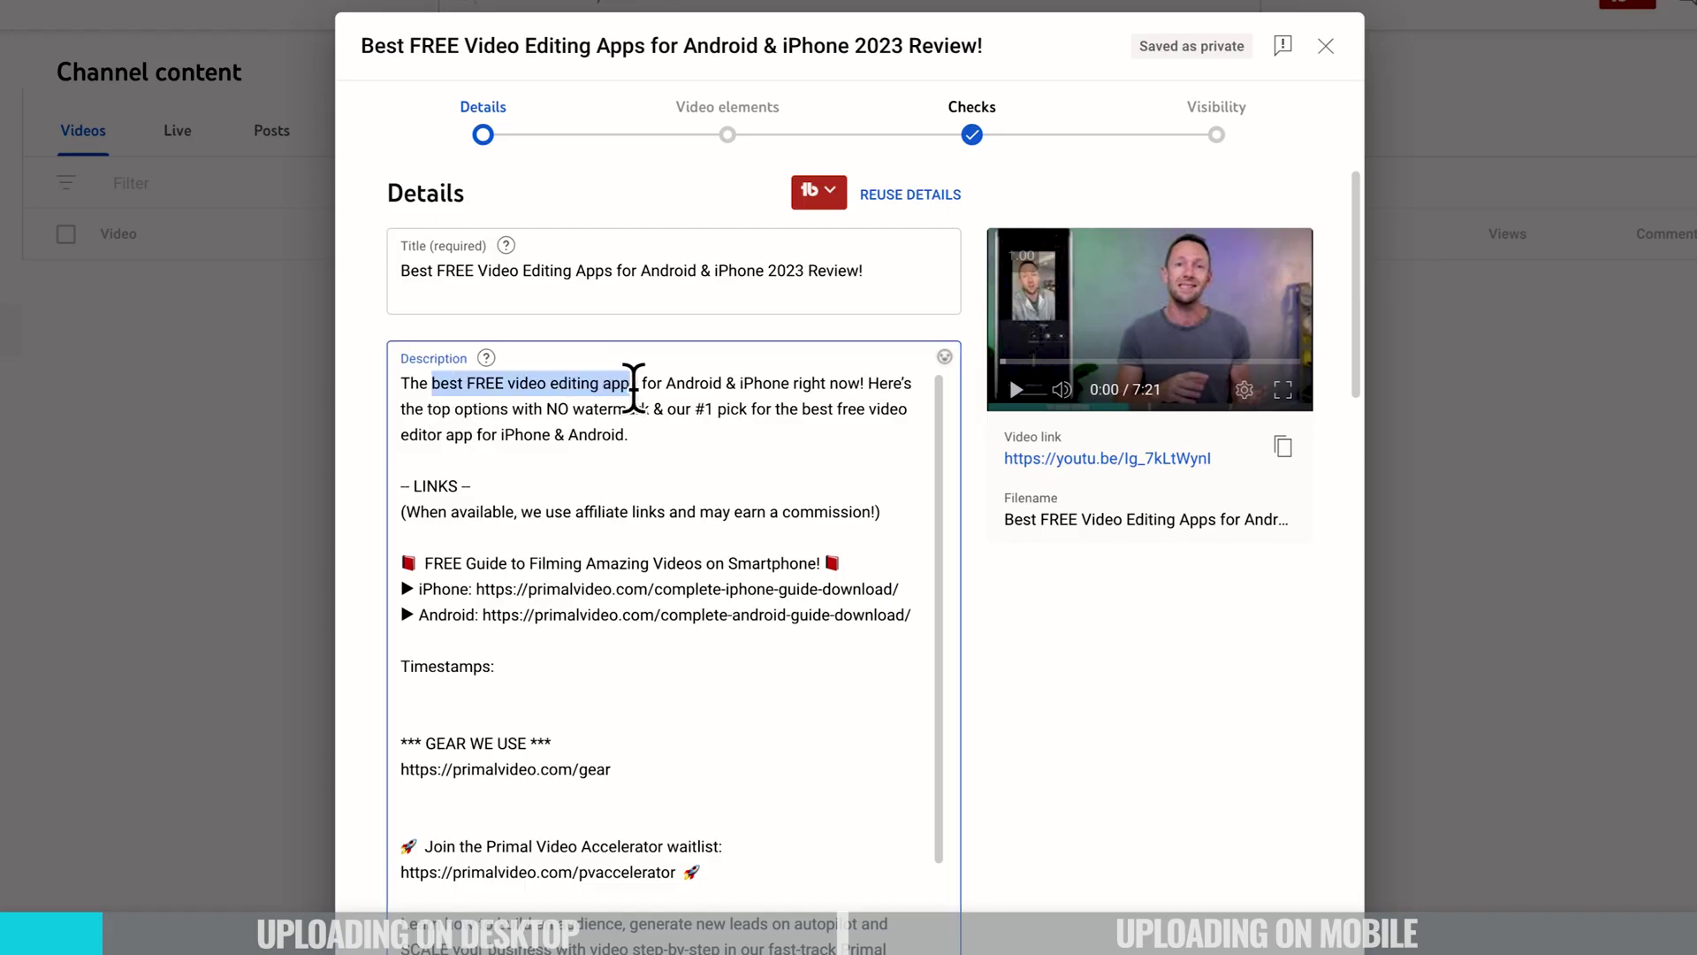
{"action": "left_click", "coordinate": [757, 460]}
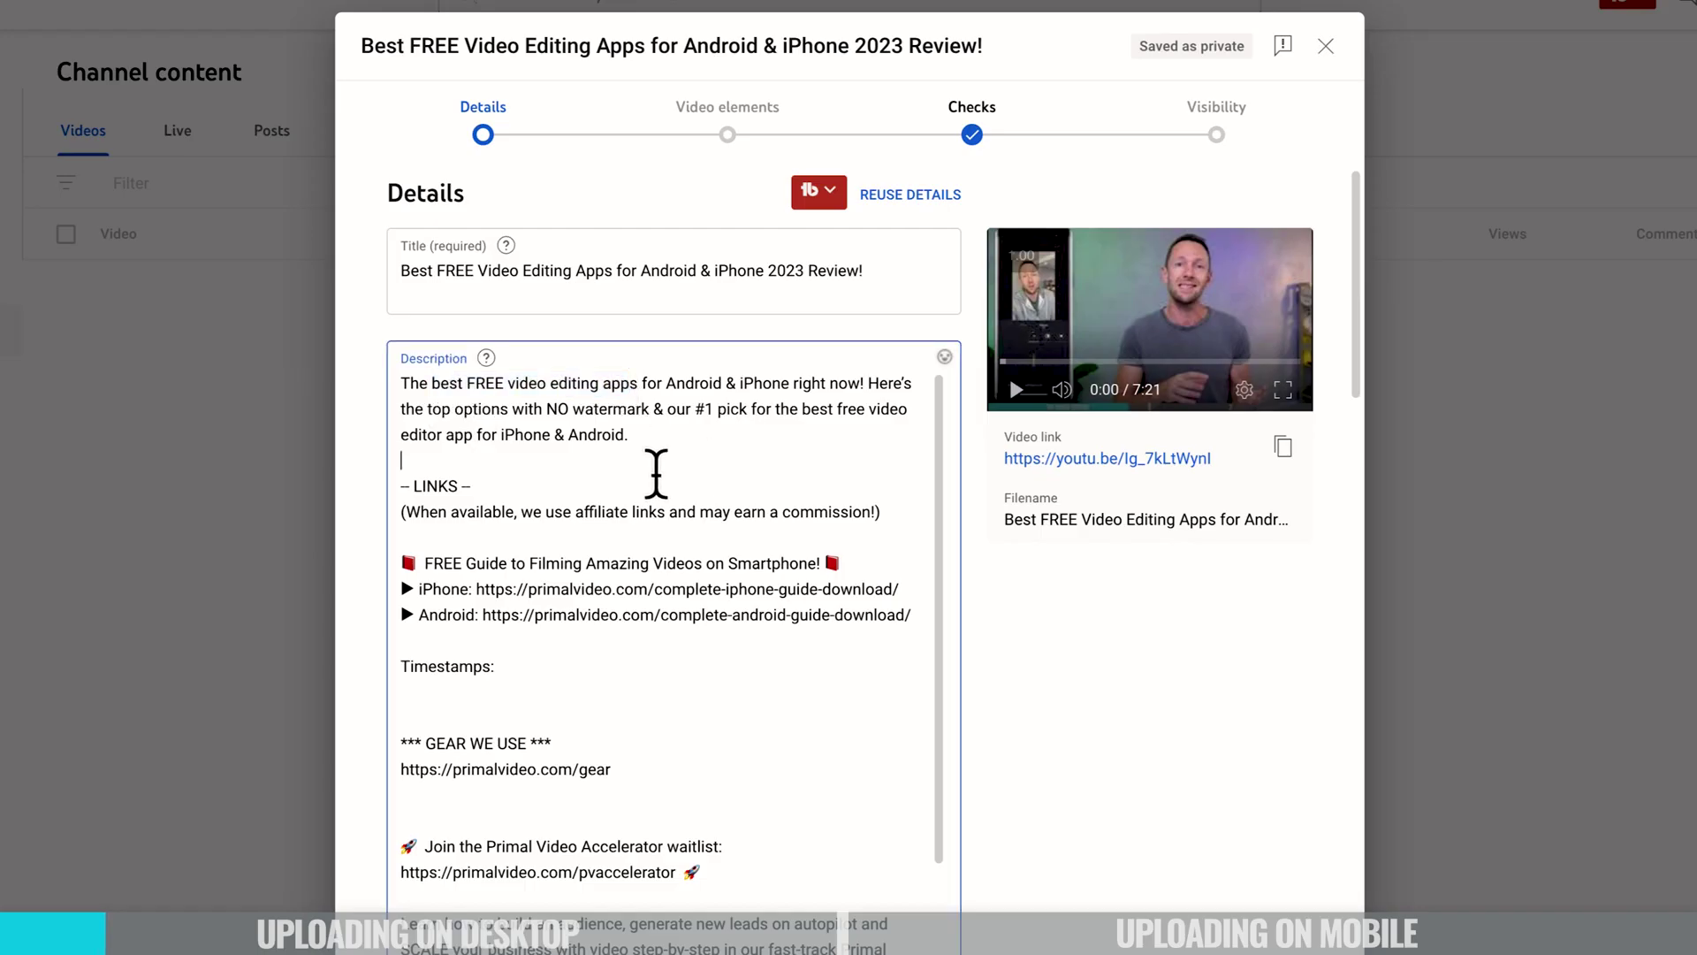
{"action": "left_click_drag", "start_coordinate": [425, 553], "coordinate": [936, 608]}
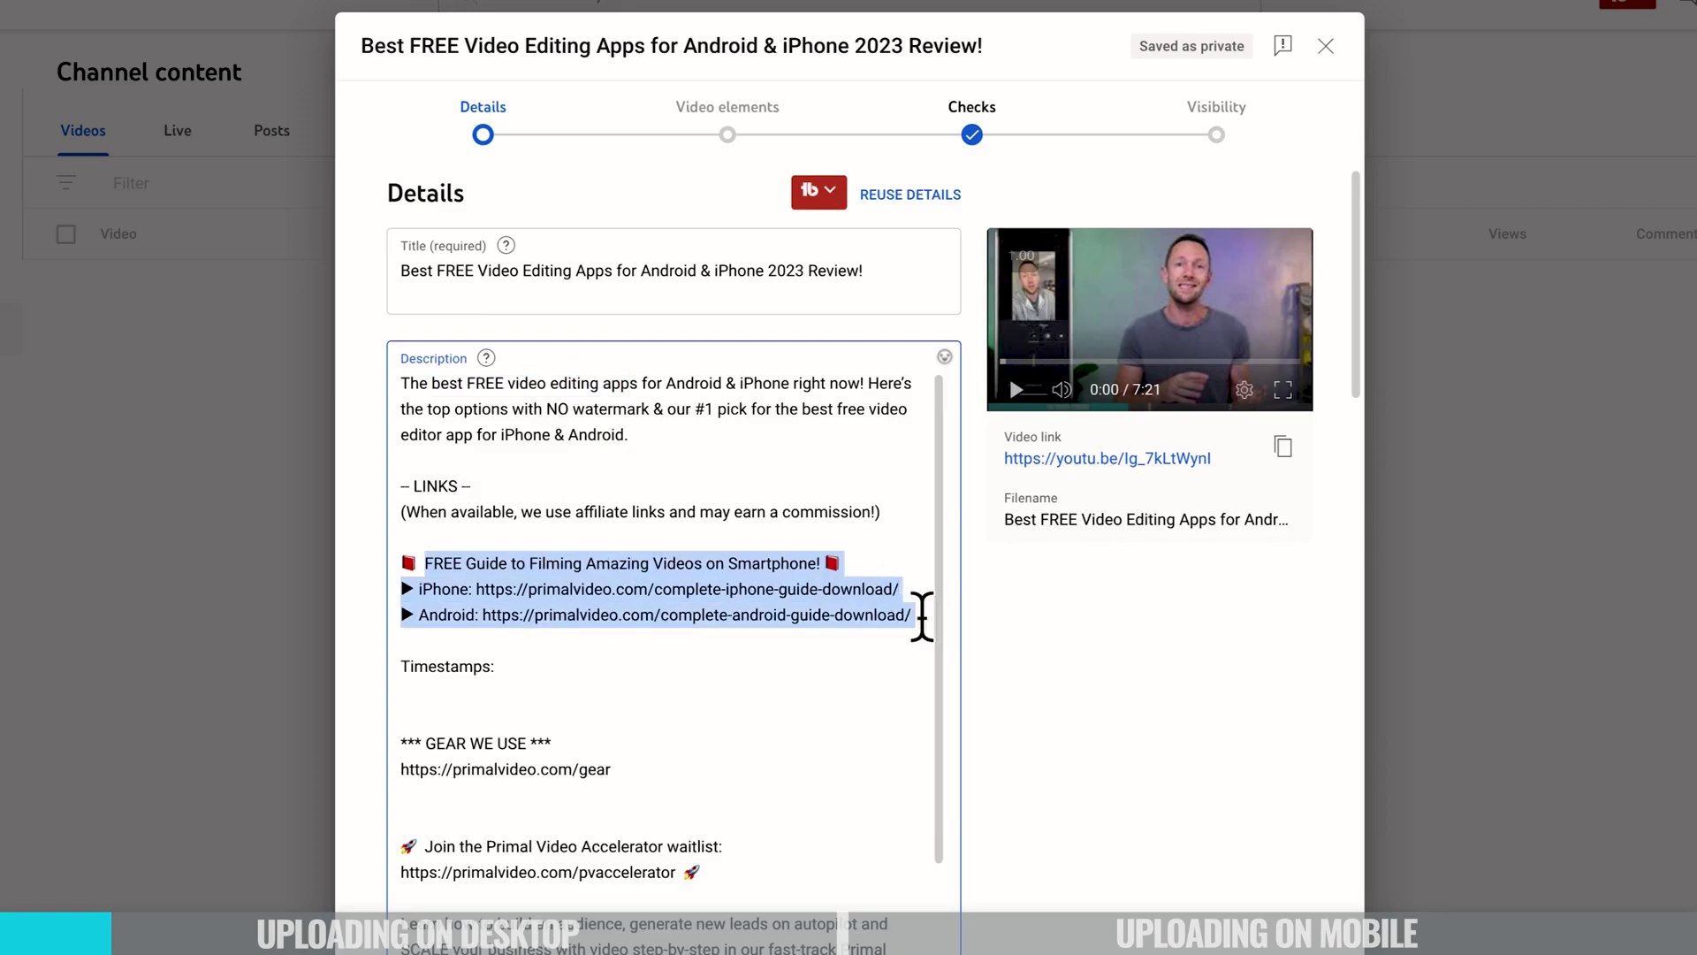
{"action": "left_click", "coordinate": [731, 629]}
{"action": "scroll", "coordinate": [443, 502], "scroll_direction": "down", "scroll_amount": 2}
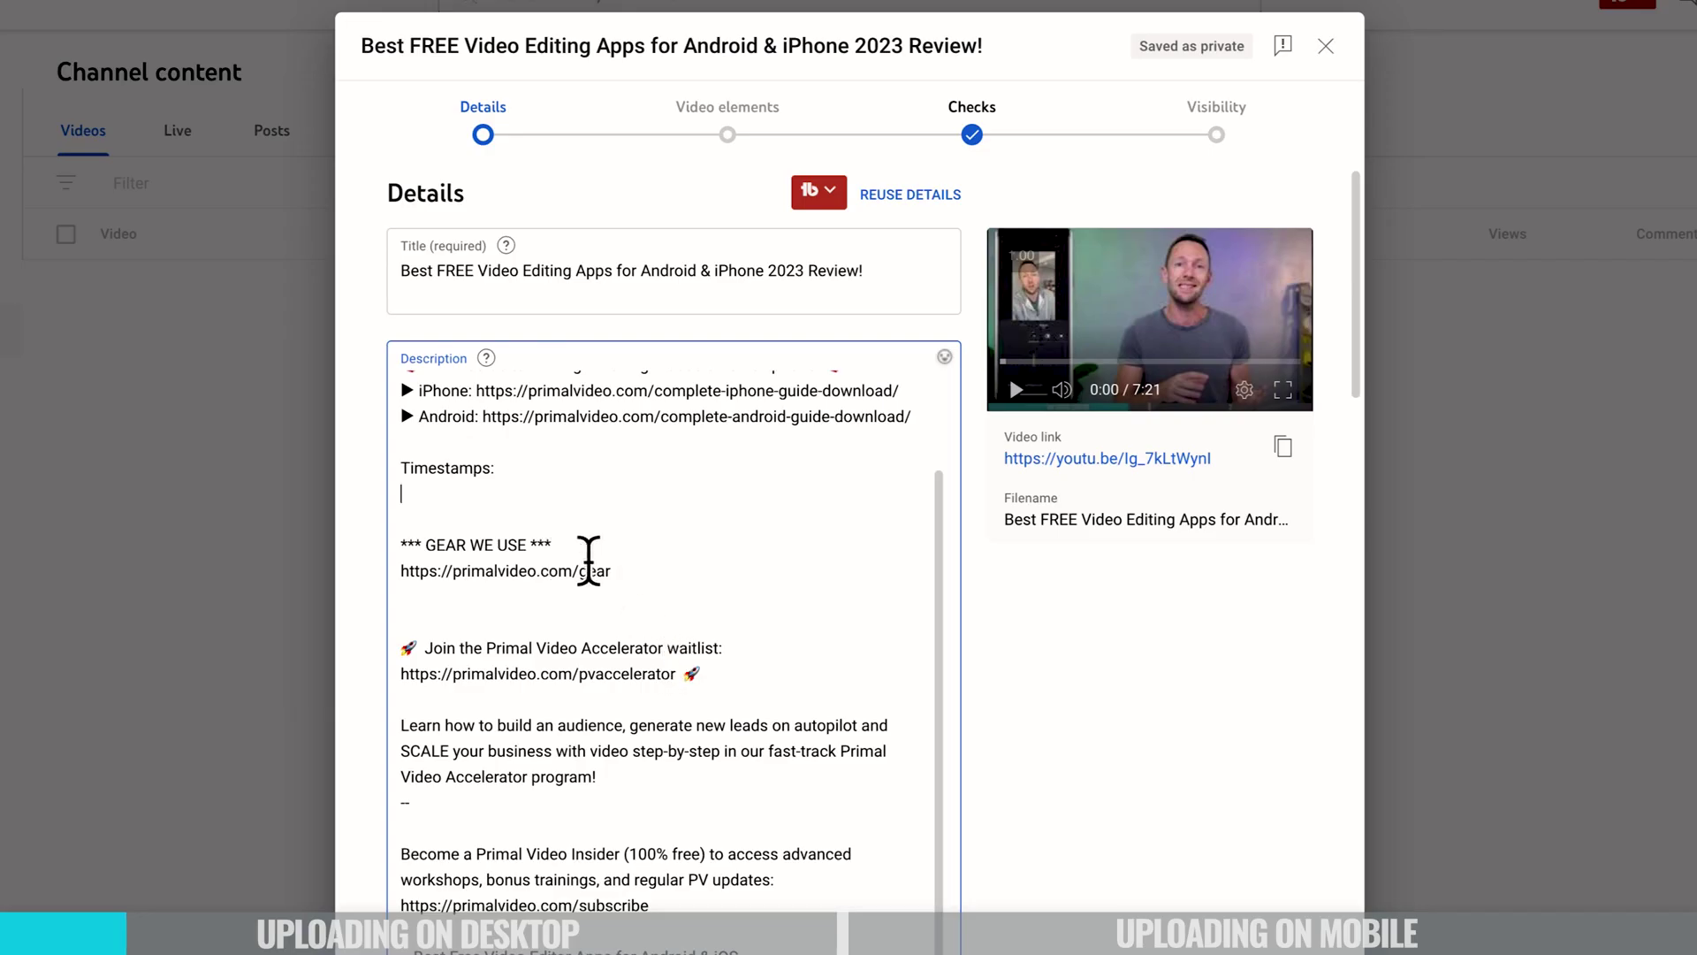
{"action": "scroll", "coordinate": [739, 809], "scroll_direction": "down", "scroll_amount": 10}
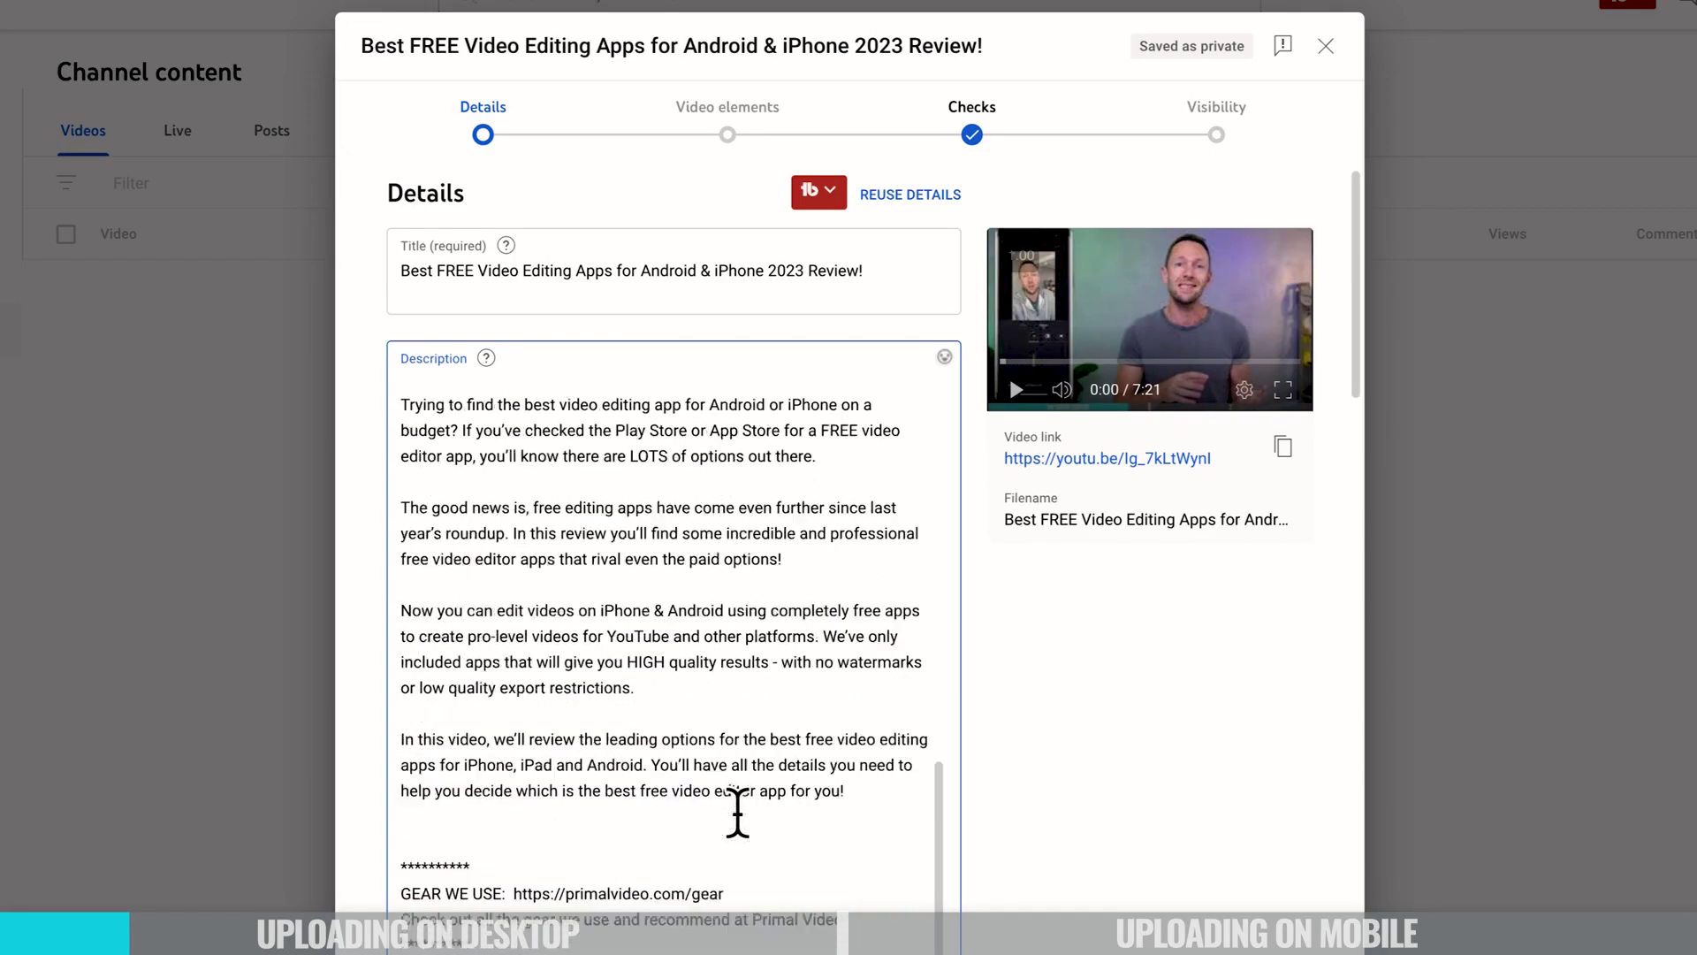
{"action": "scroll", "coordinate": [739, 809], "scroll_direction": "down", "scroll_amount": 10}
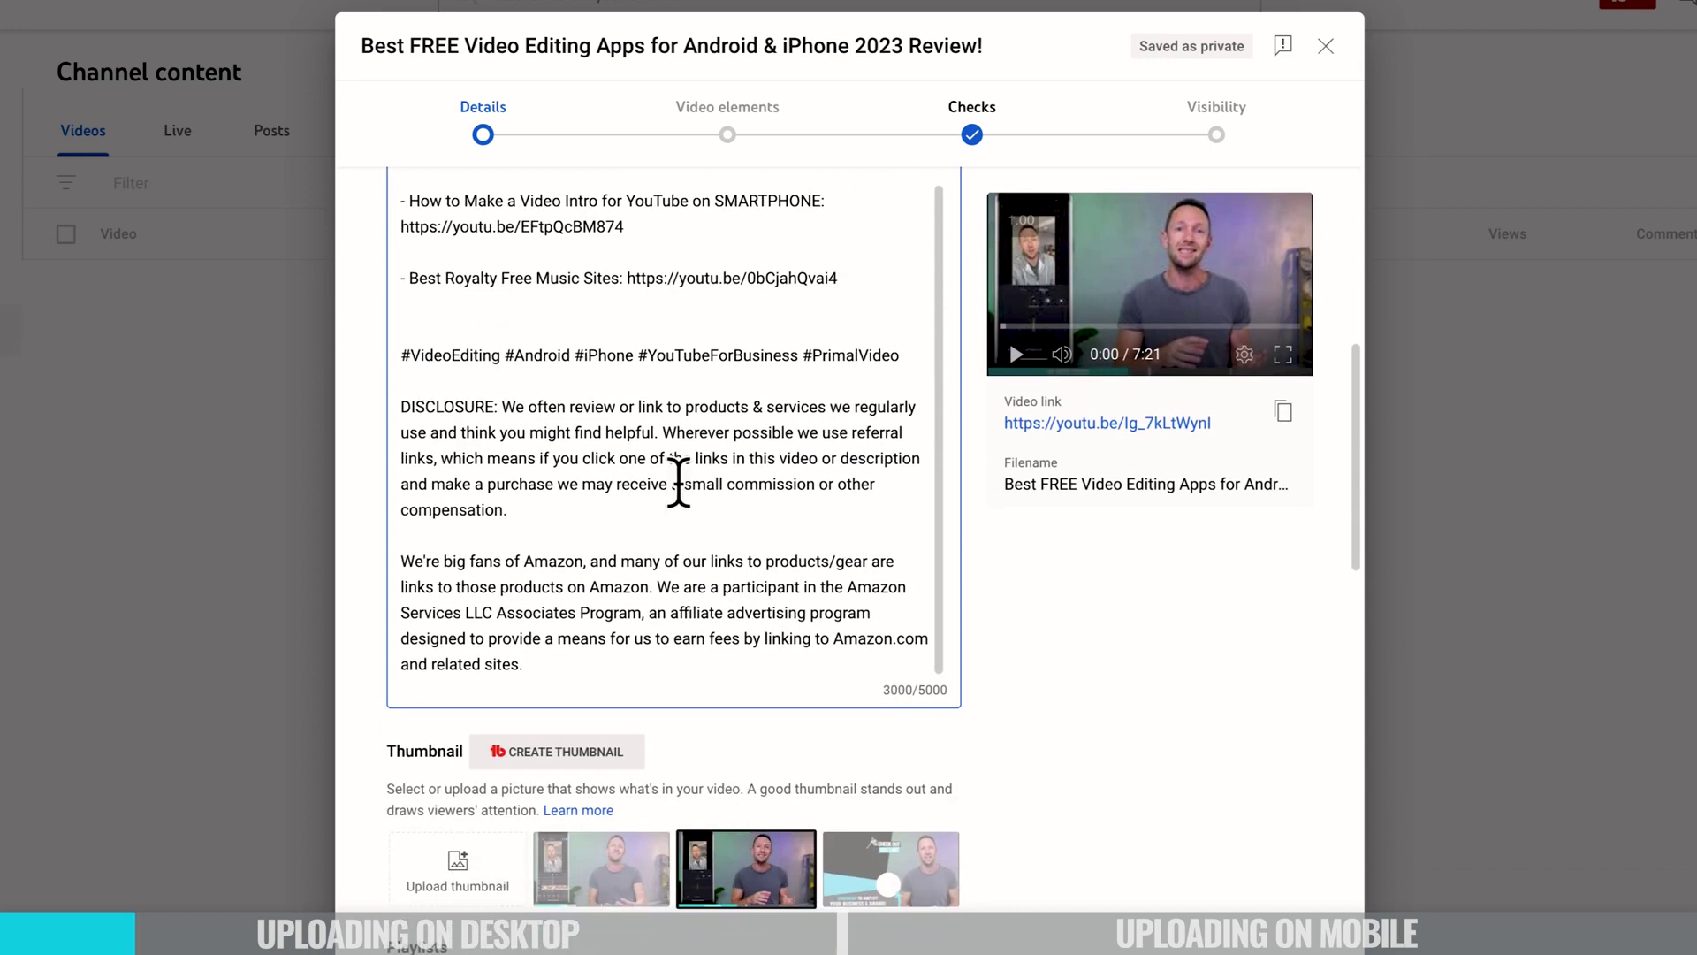
Step: Remove one blank line beneath the "Timestamps:" heading in the description
{"action": "scroll", "coordinate": [678, 482], "scroll_direction": "up", "scroll_amount": 15}
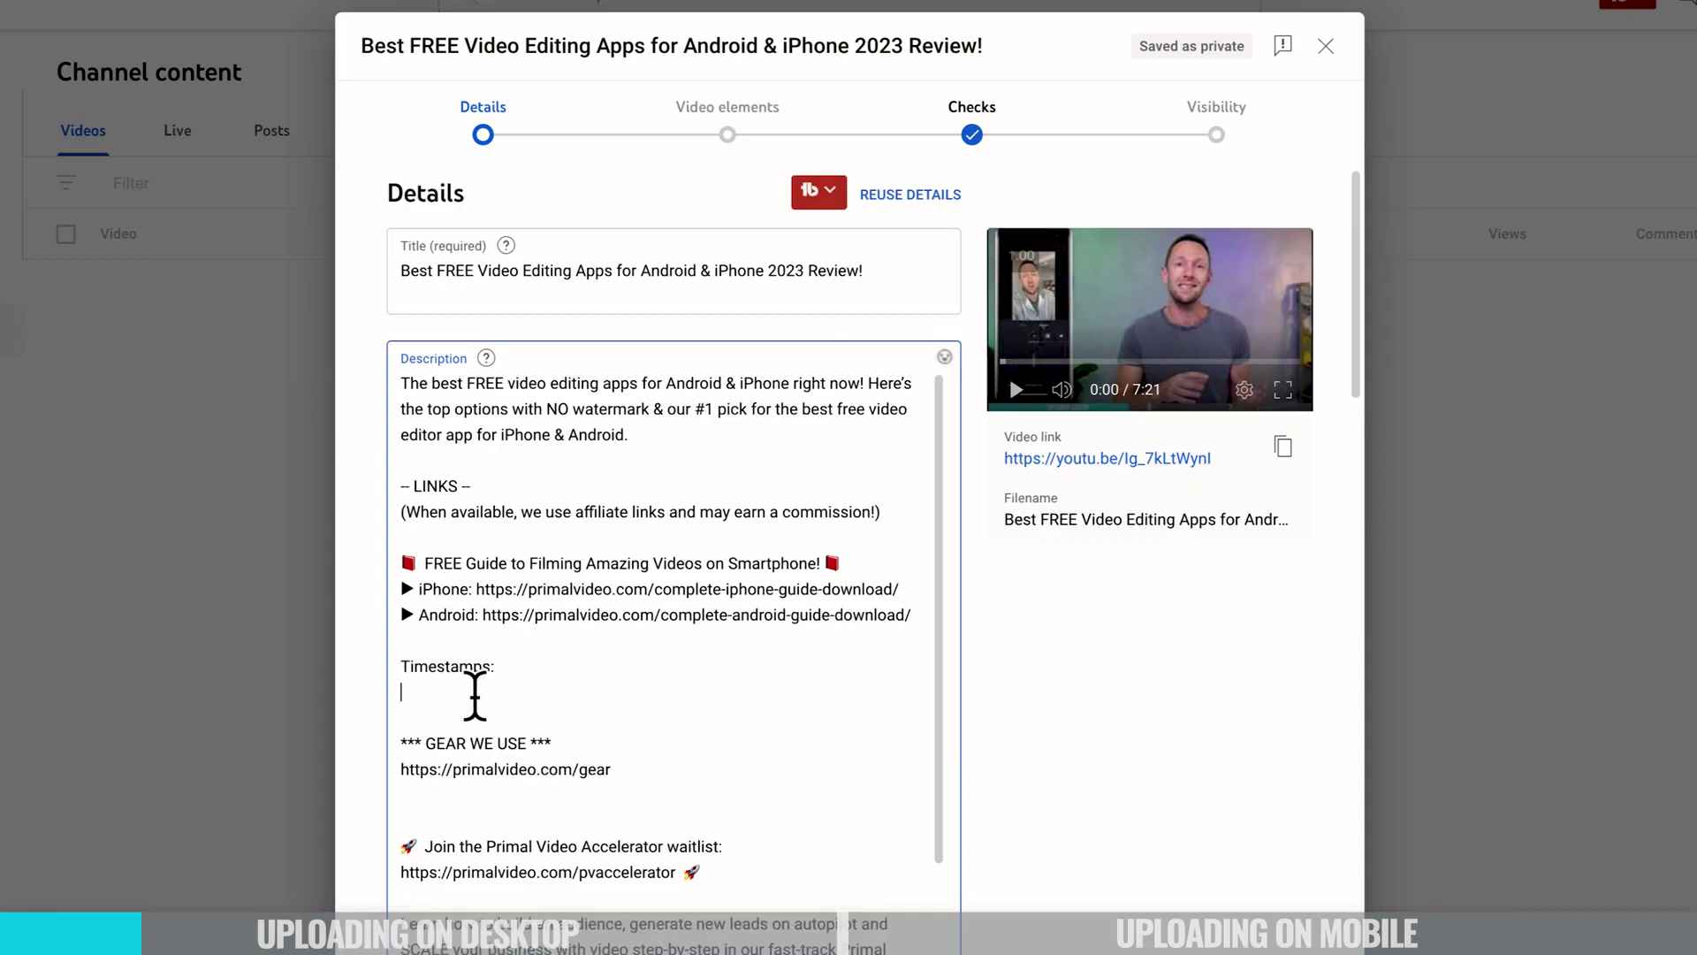
{"action": "left_click", "coordinate": [475, 695]}
{"action": "type", "text": "0"}
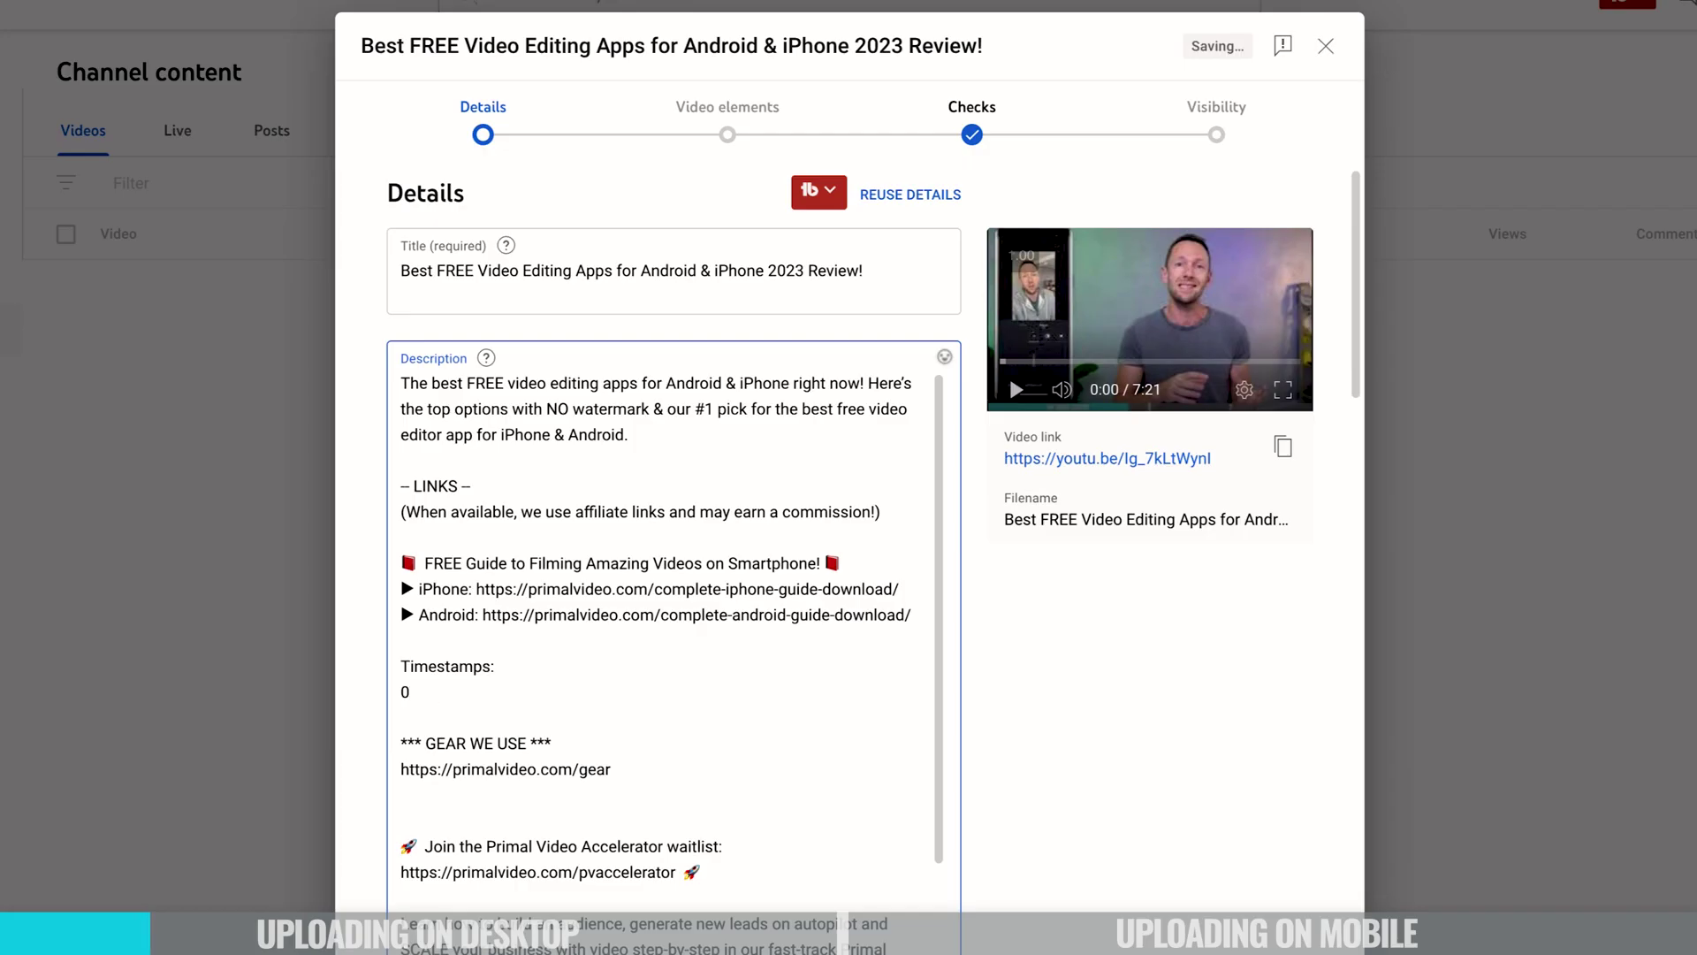
{"action": "key", "text": "BackSpace"}
{"action": "key", "text": "BackSpace"}
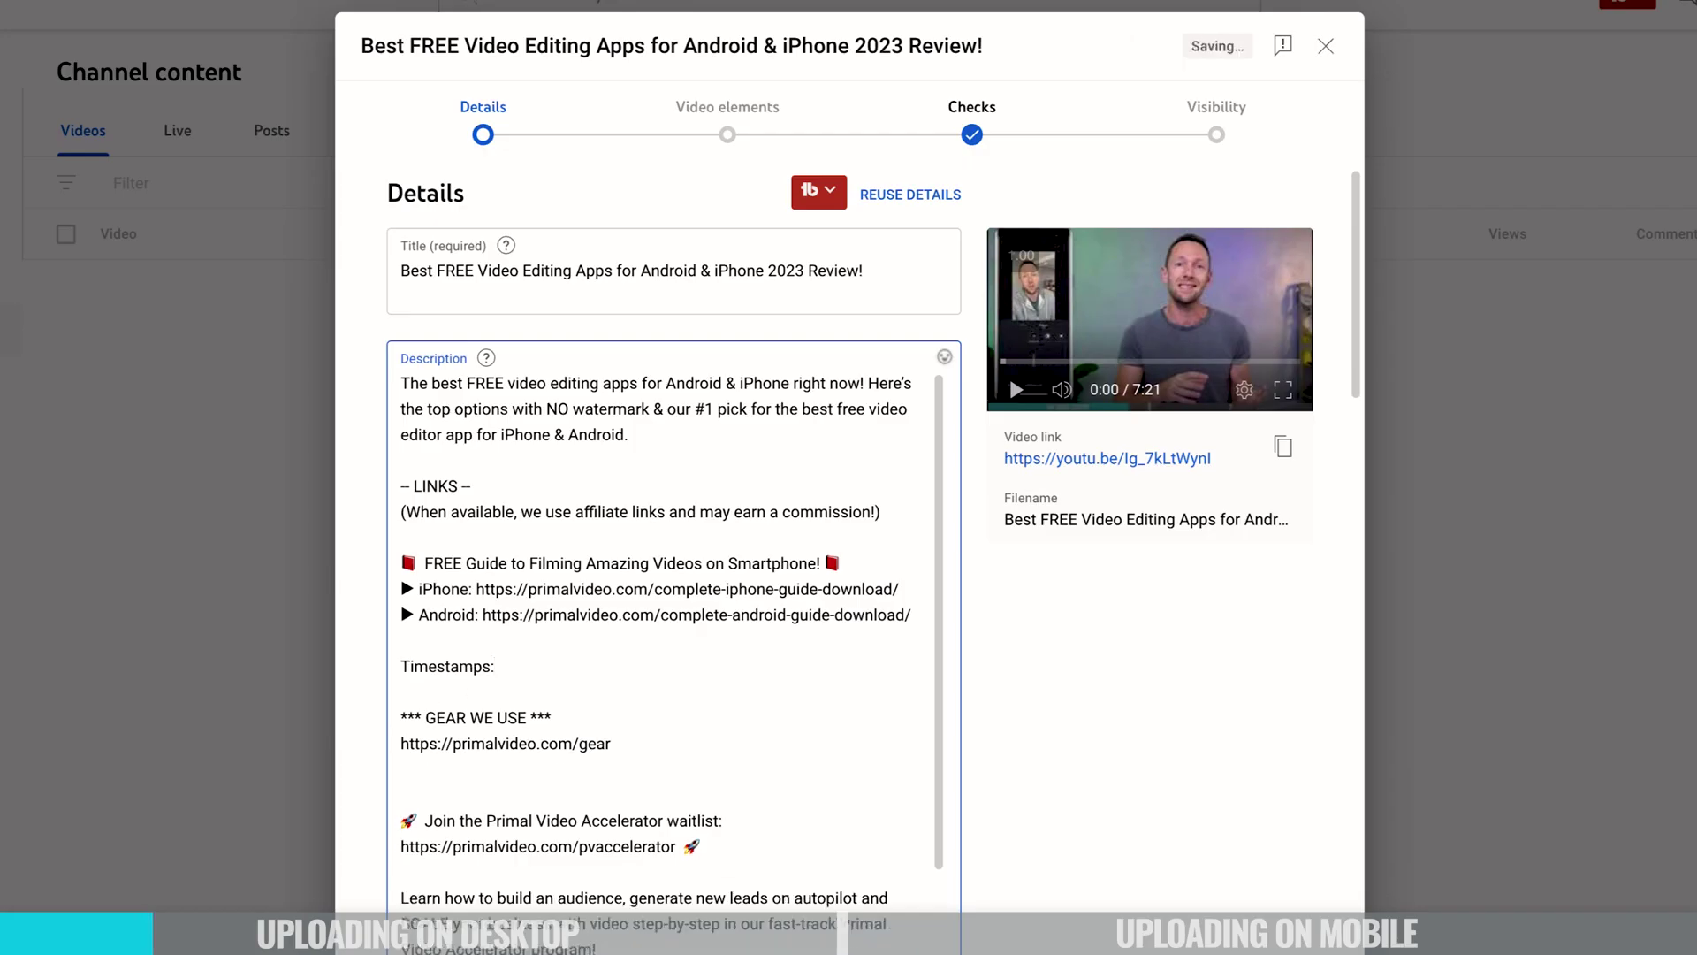
Step: Try the first auto-generated video frame as the thumbnail
{"action": "scroll", "coordinate": [1066, 822], "scroll_direction": "down", "scroll_amount": 5}
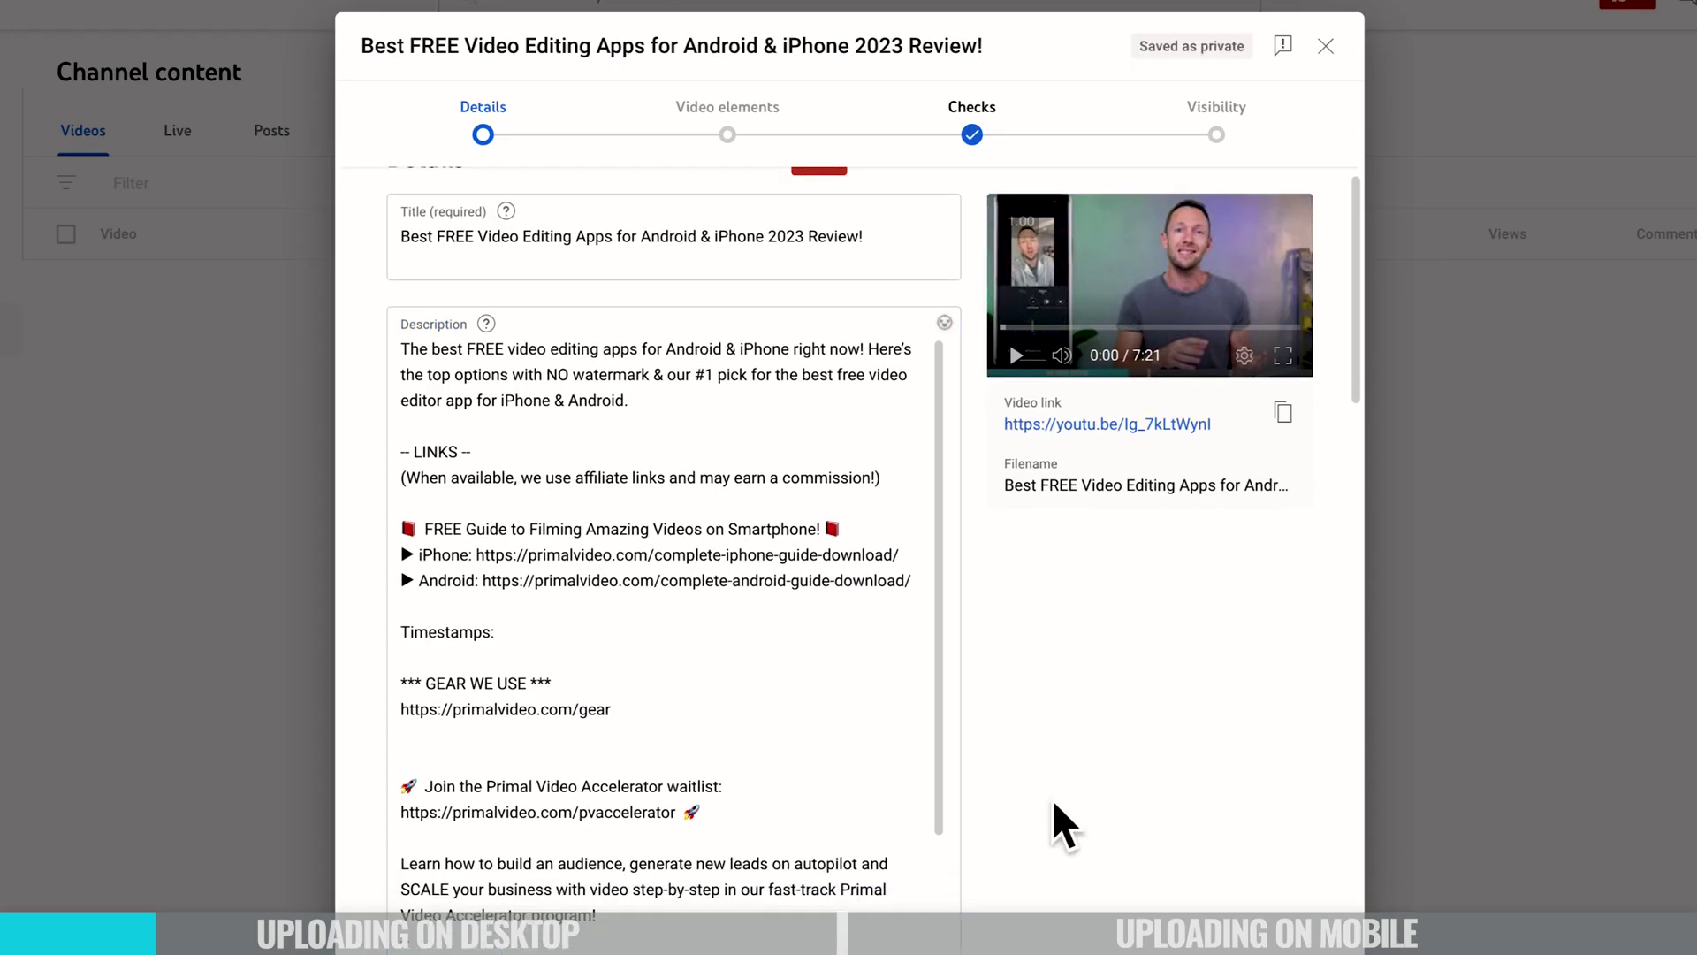
{"action": "scroll", "coordinate": [1066, 822], "scroll_direction": "down", "scroll_amount": 6}
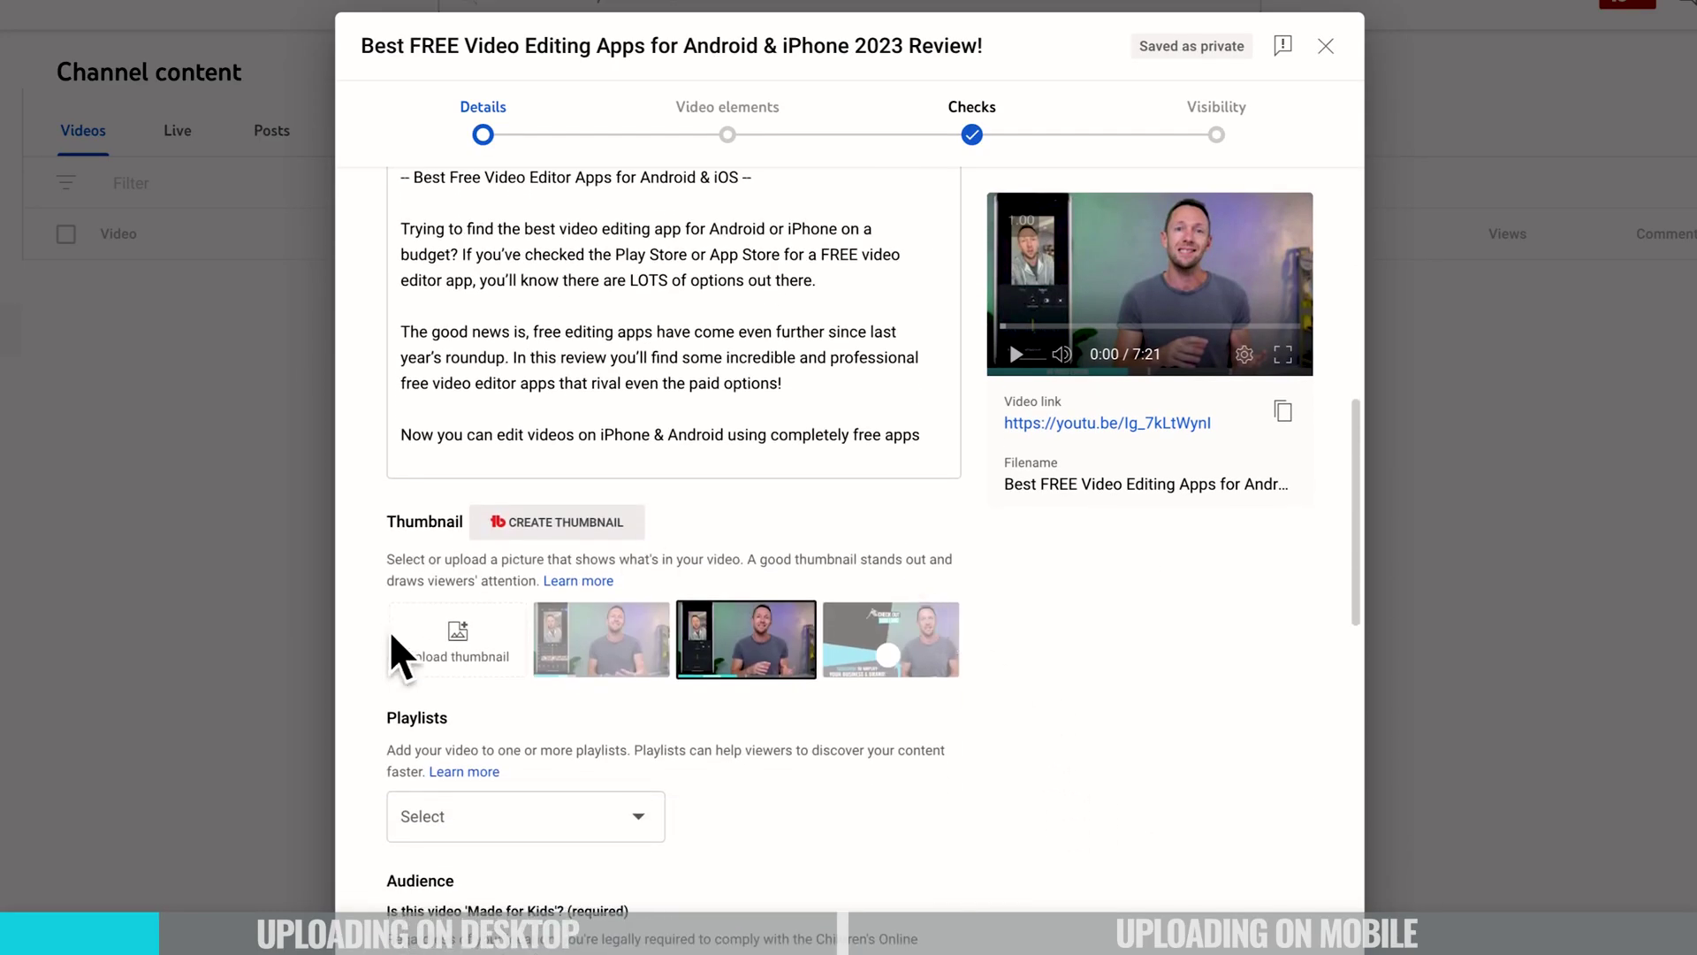
{"action": "left_click", "coordinate": [920, 675]}
{"action": "left_click", "coordinate": [741, 676]}
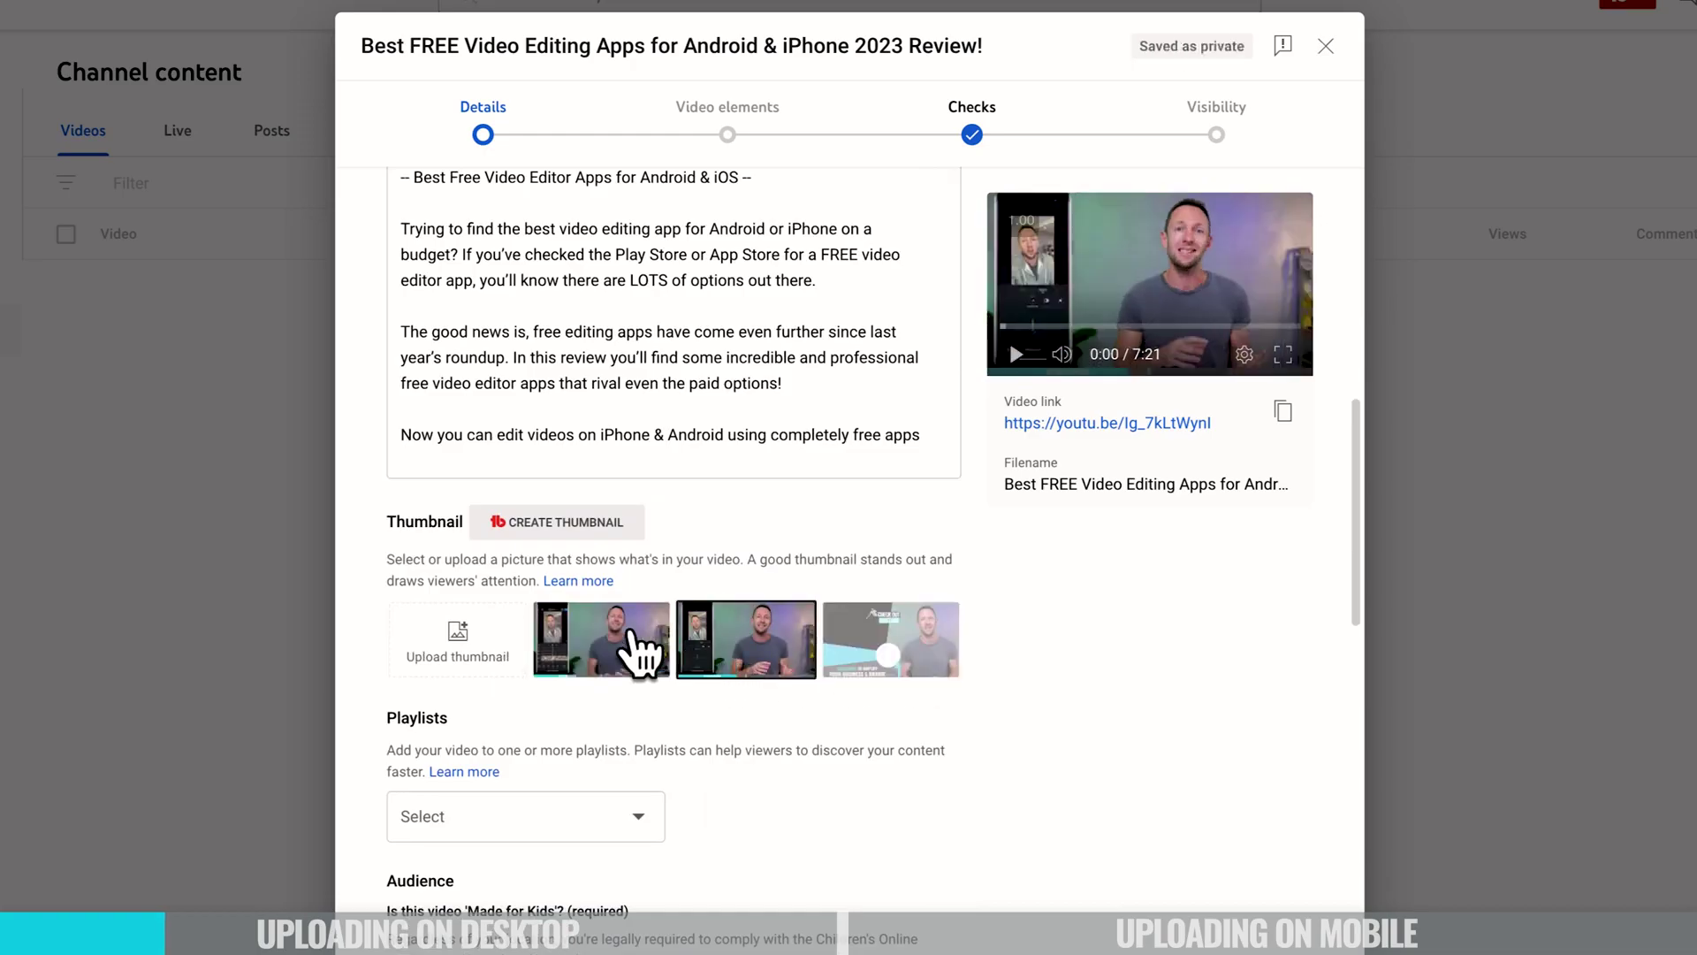
{"action": "left_click", "coordinate": [632, 633]}
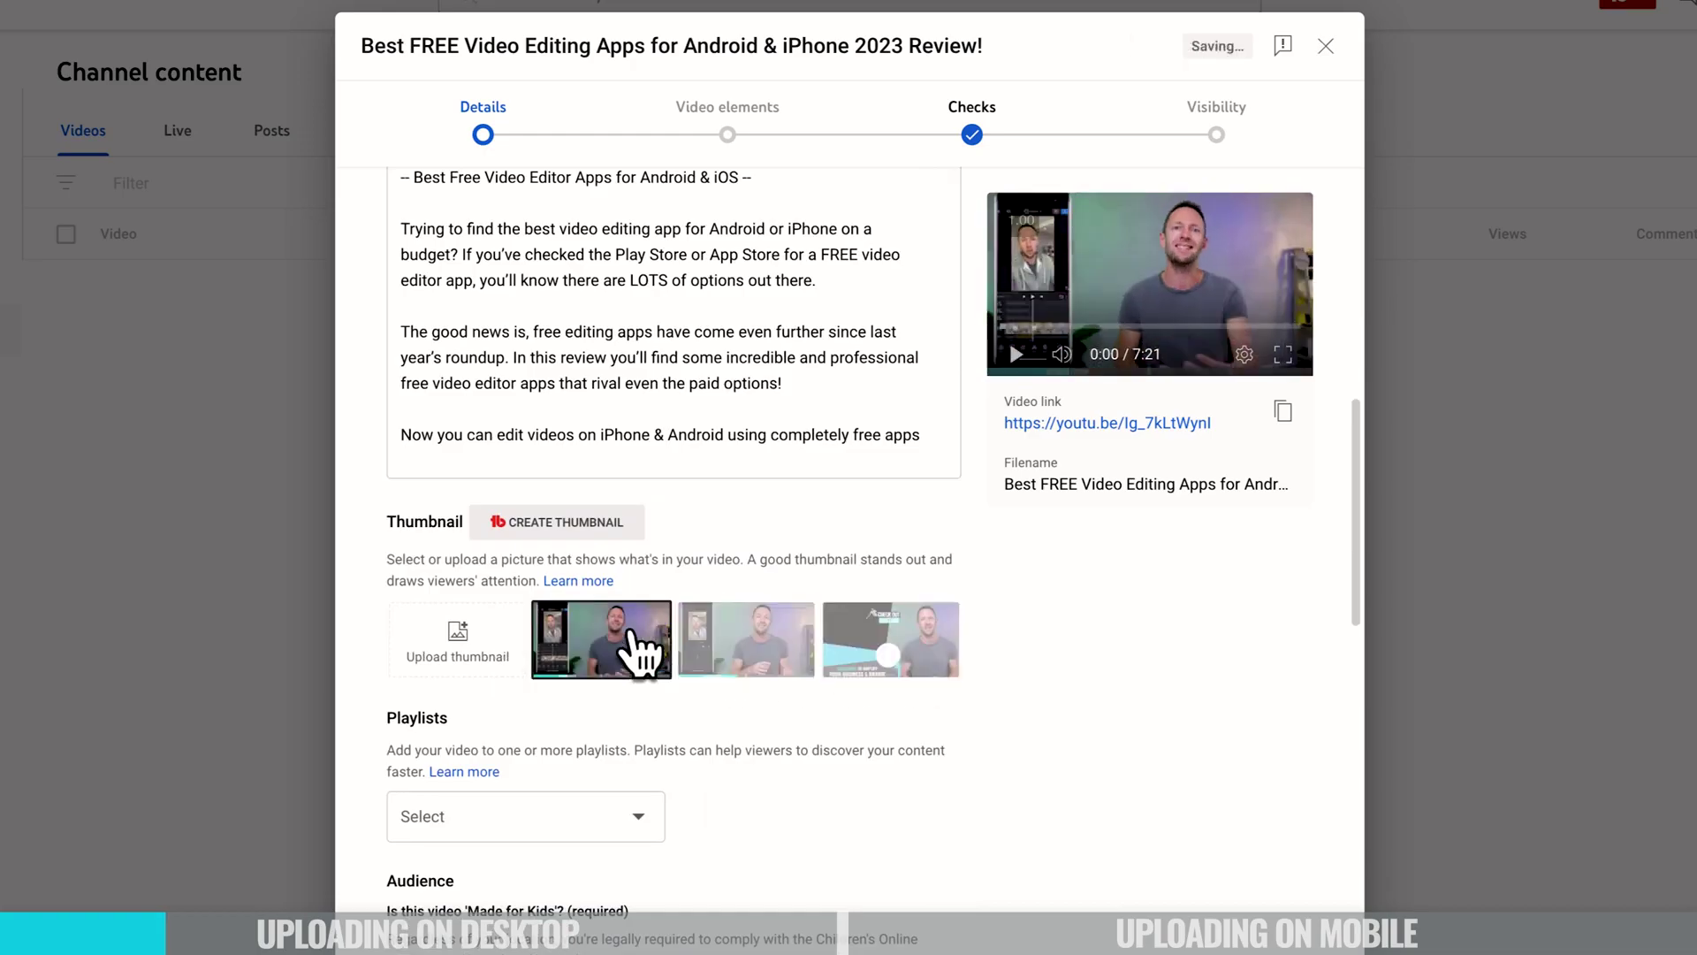
Step: Upload "YT Thumbnail Best F...023 Review!)_V2.jpg" from Downloads as the video's custom thumbnail
{"action": "left_click", "coordinate": [460, 659]}
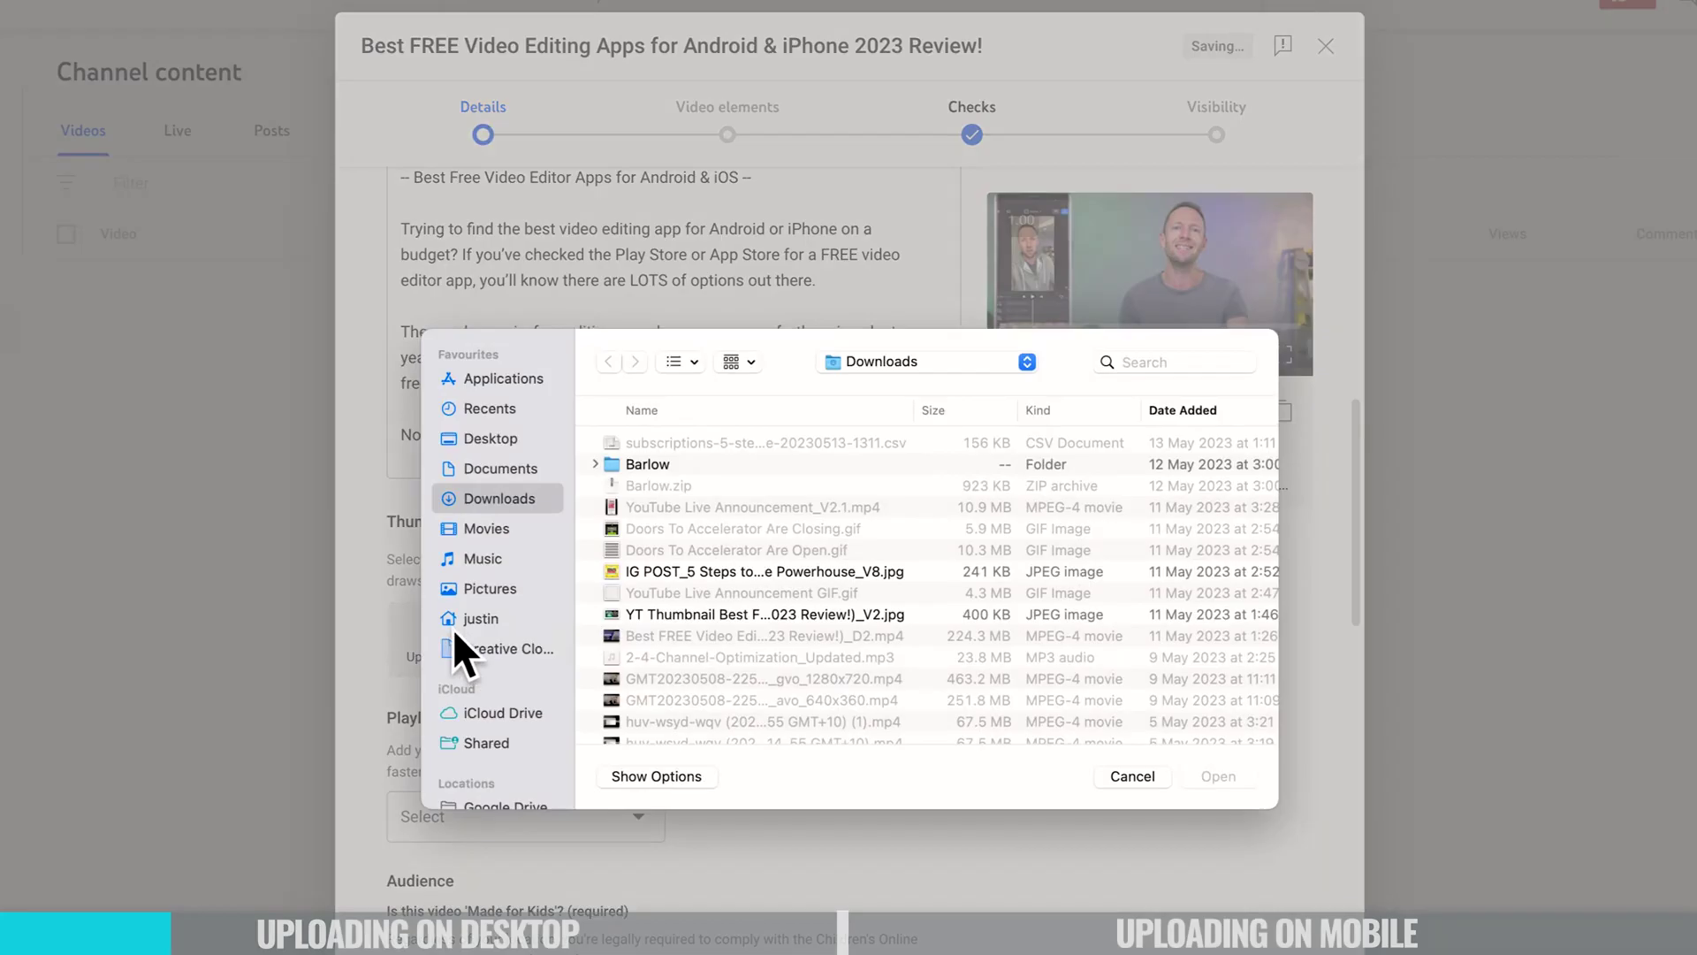
{"action": "left_click", "coordinate": [702, 612]}
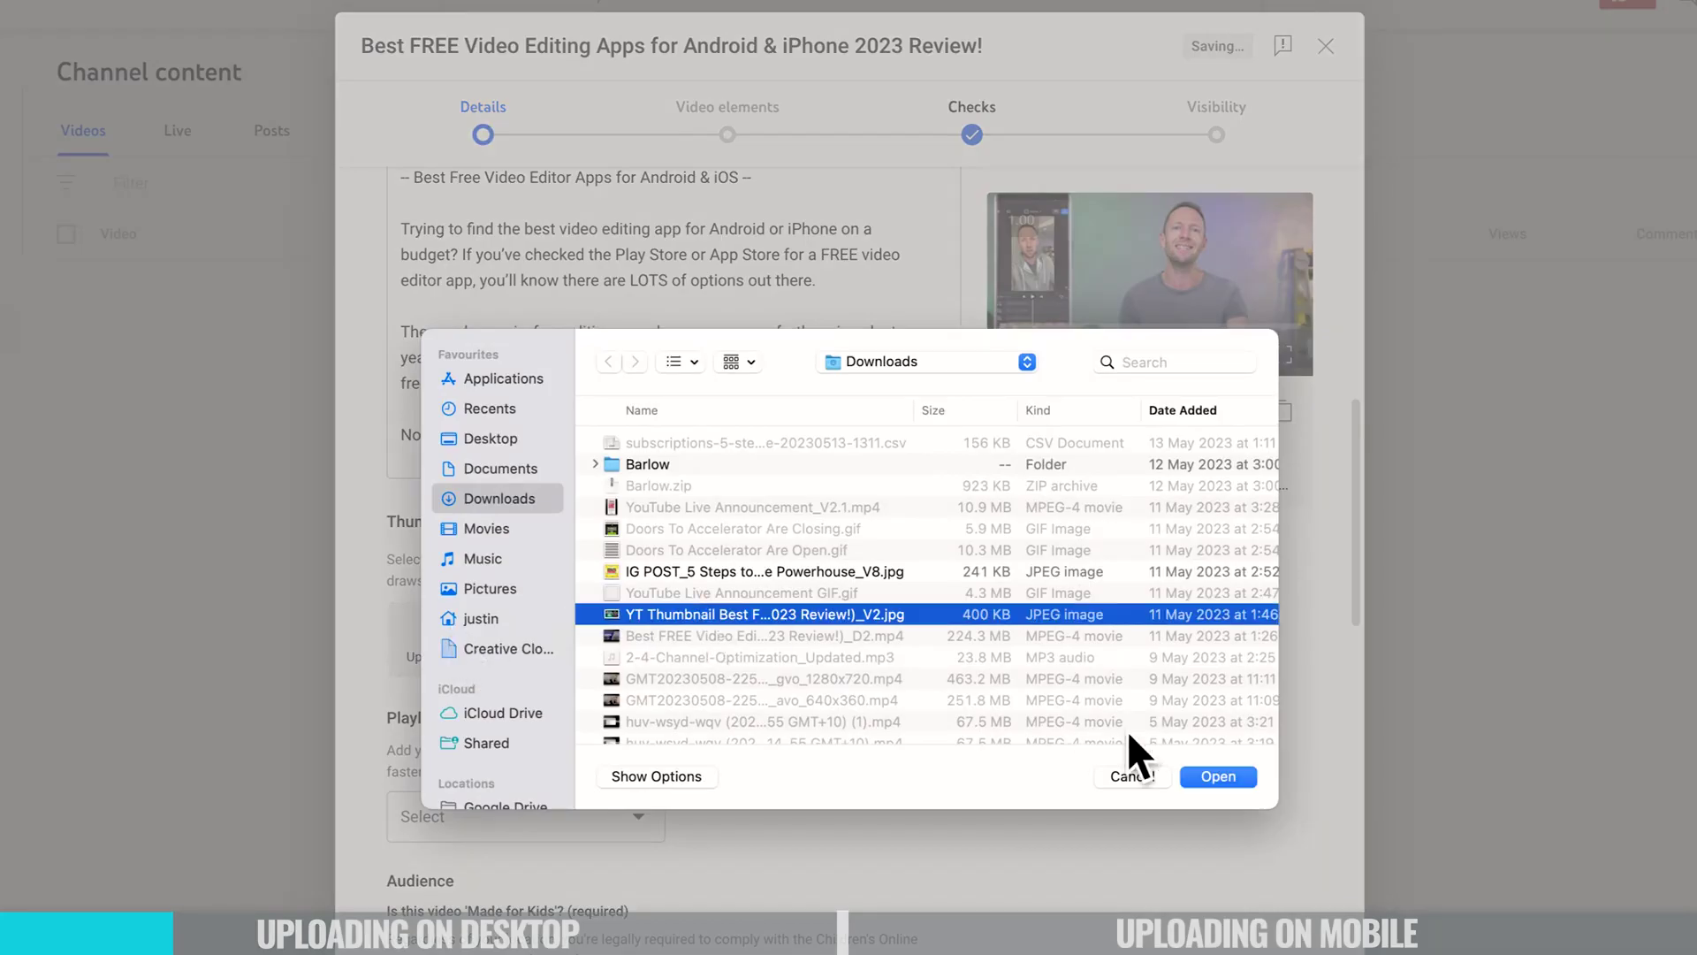
{"action": "left_click", "coordinate": [1209, 774]}
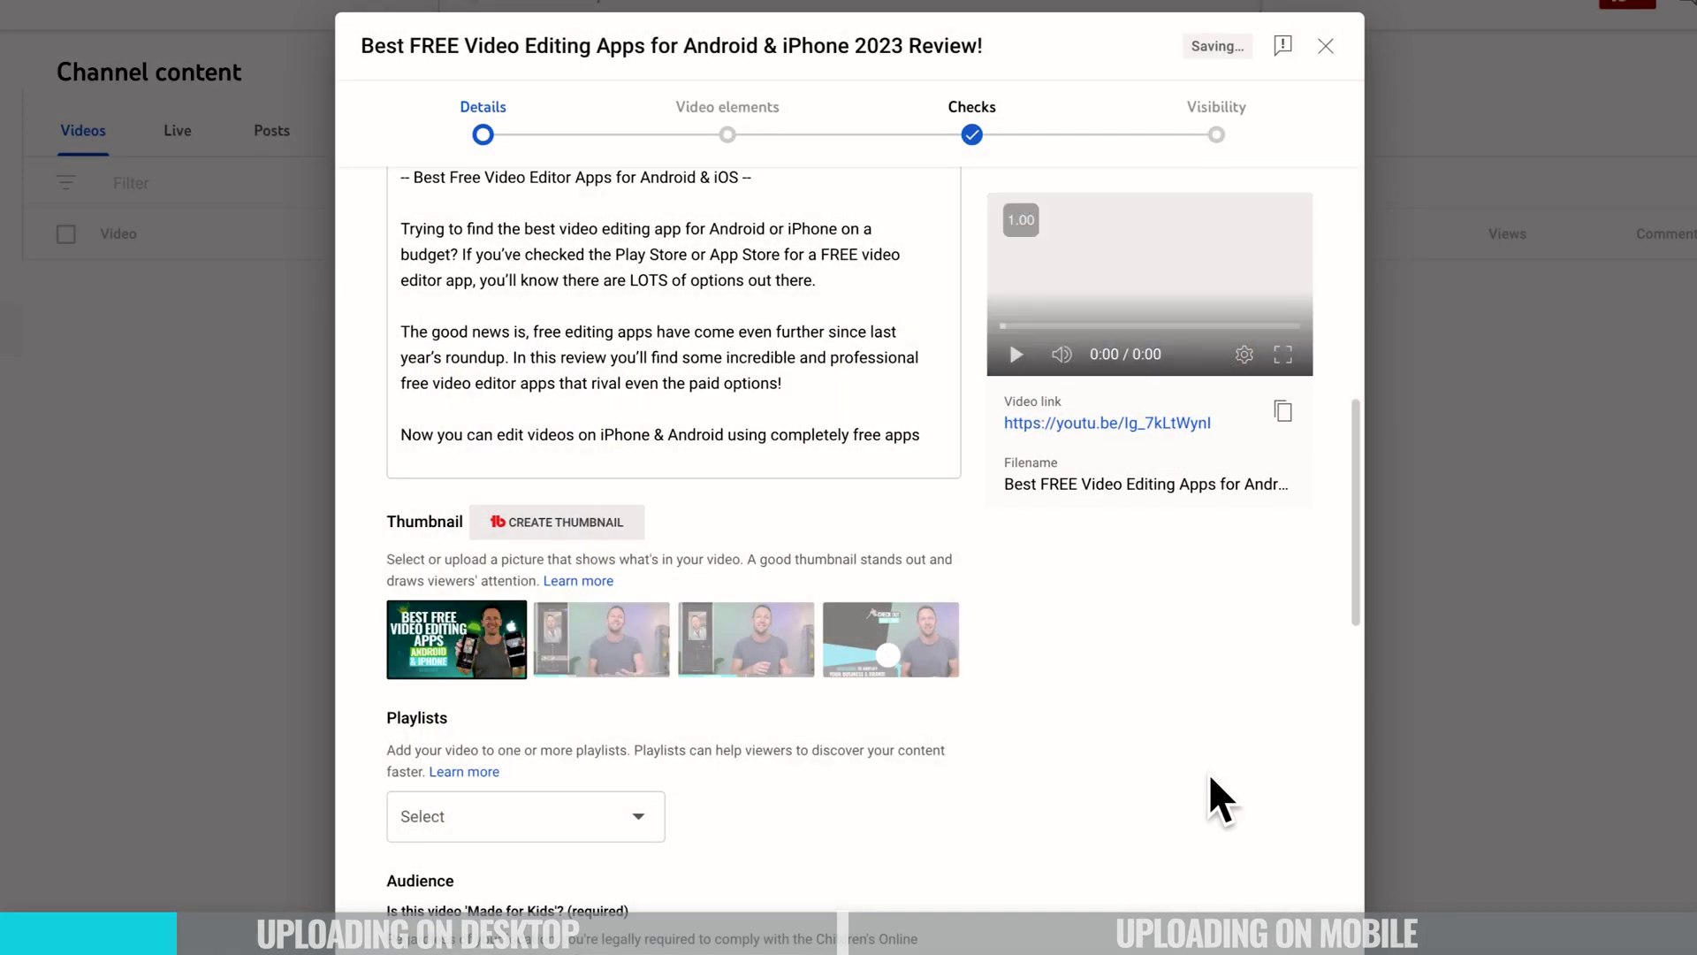
{"action": "scroll", "coordinate": [492, 636], "scroll_direction": "down", "scroll_amount": 1}
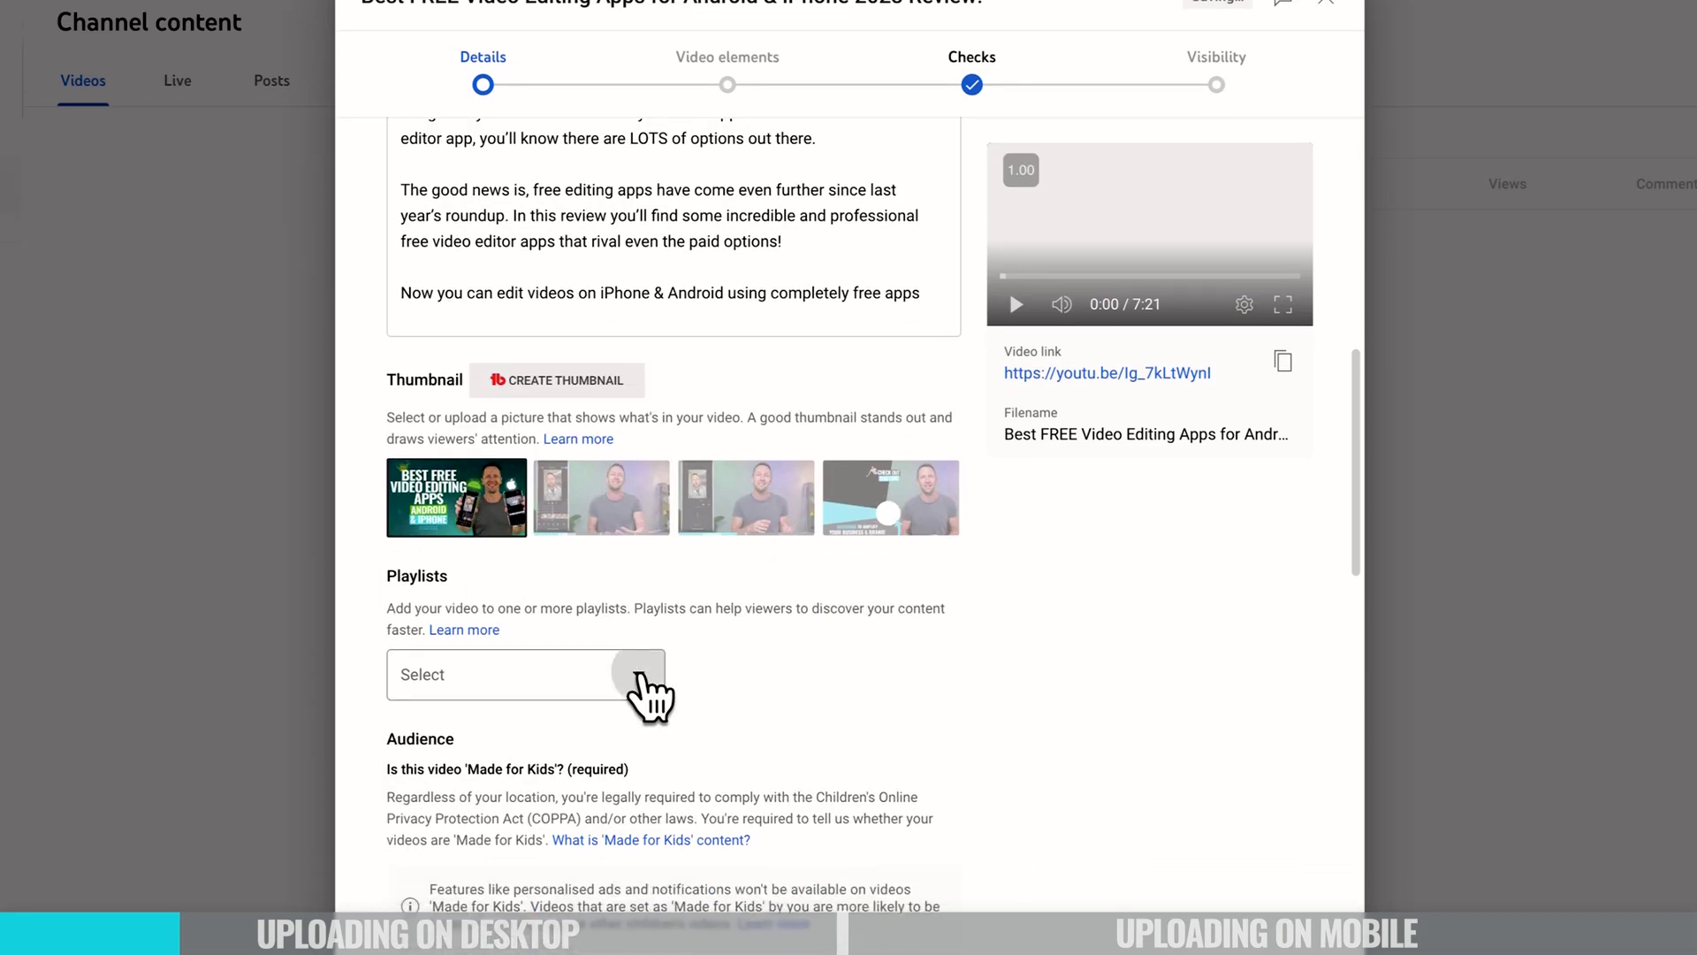
Step: Look through the available playlists for the video and the option for creating a new one
{"action": "left_click", "coordinate": [645, 725]}
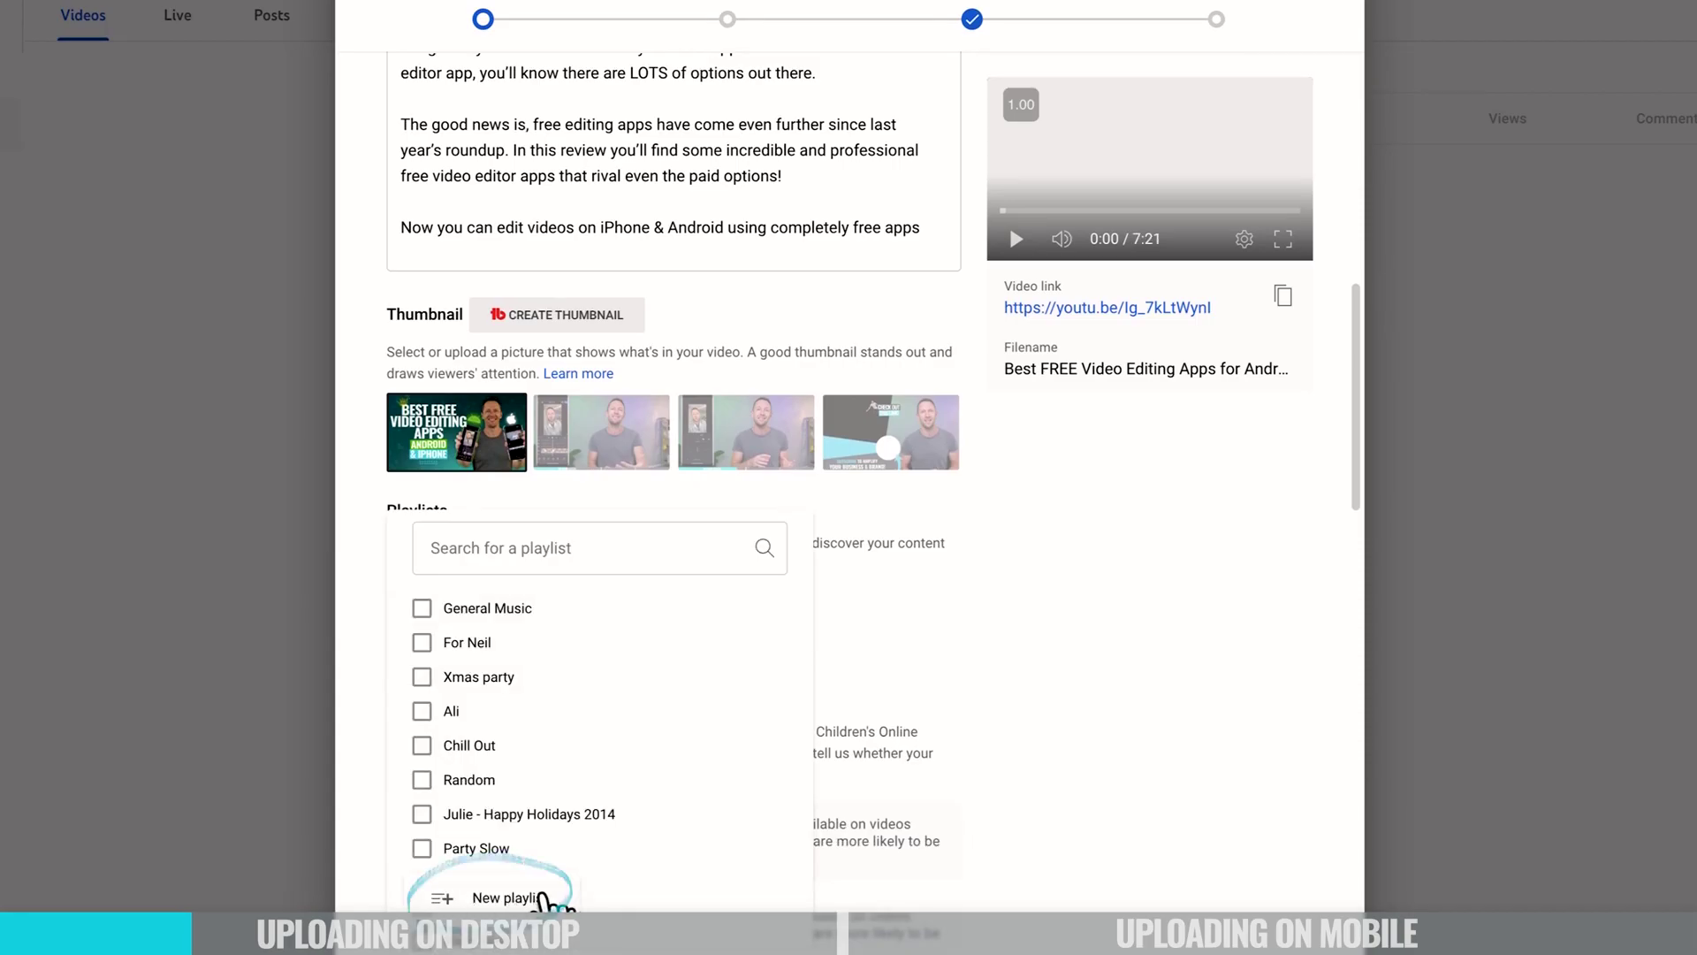
{"action": "left_click", "coordinate": [1148, 803]}
Step: Mark the video as not 'Made for Kids' and expand the advanced age restriction settings
{"action": "scroll", "coordinate": [1149, 805], "scroll_direction": "down", "scroll_amount": 1}
{"action": "scroll", "coordinate": [1150, 804], "scroll_direction": "down", "scroll_amount": 4}
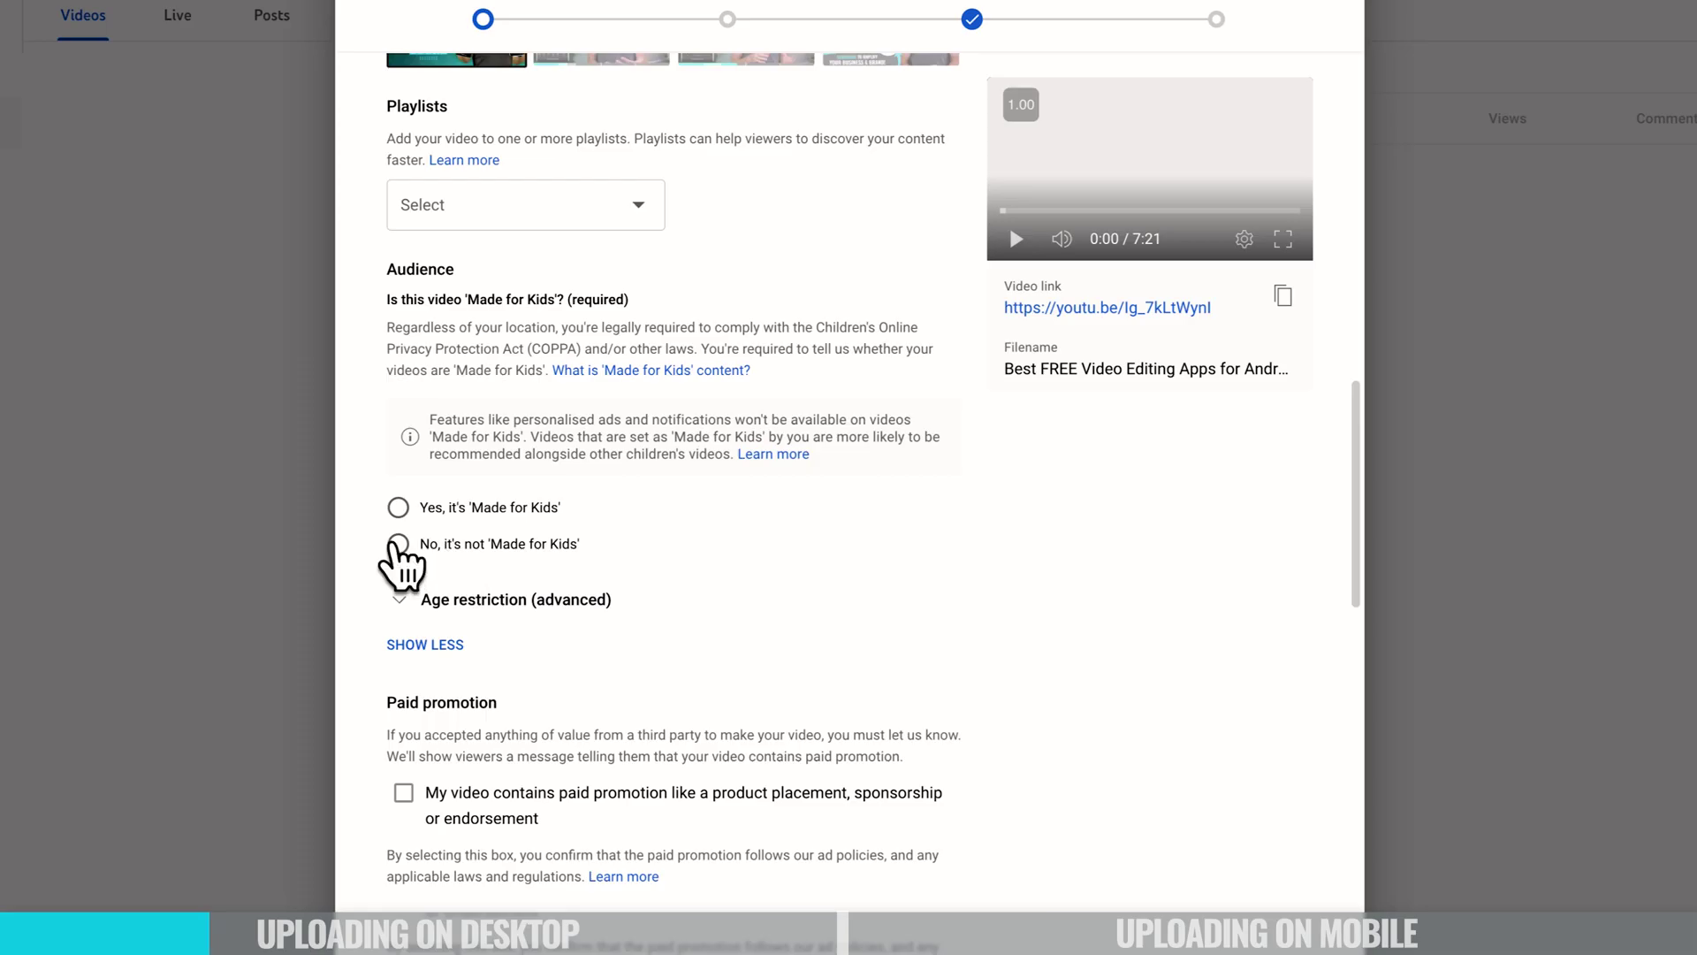
{"action": "left_click", "coordinate": [397, 543]}
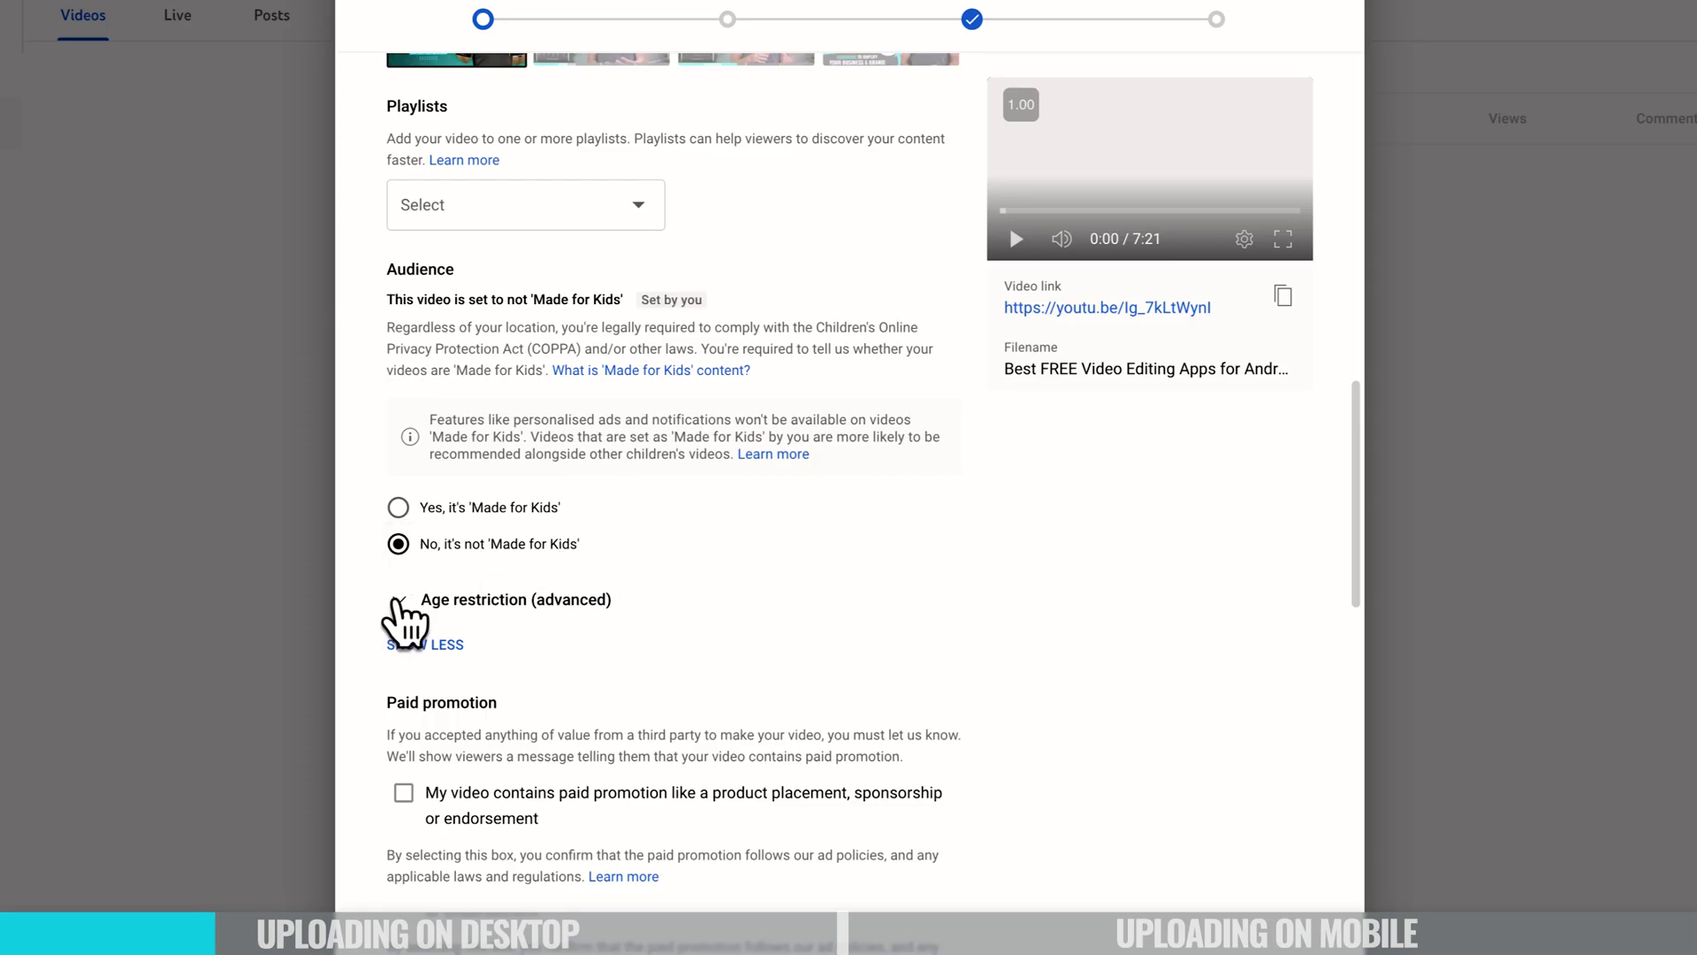
{"action": "left_click", "coordinate": [398, 601]}
{"action": "scroll", "coordinate": [750, 625], "scroll_direction": "down", "scroll_amount": 1}
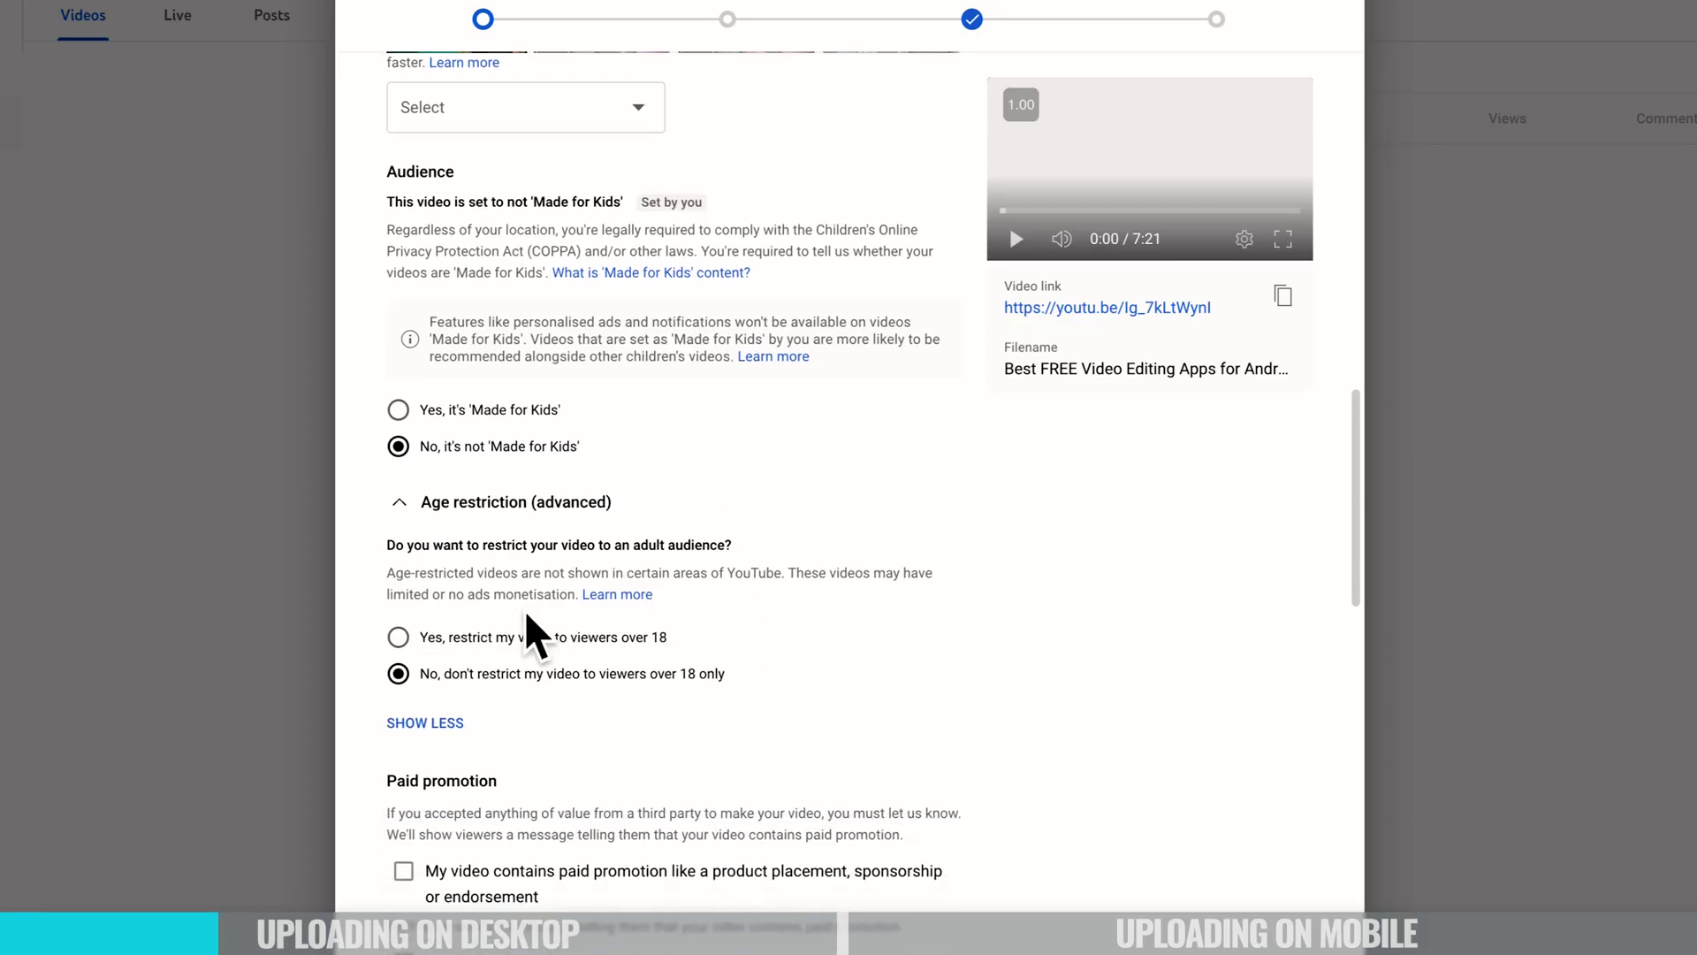
Step: Review the paid promotion, automatic chapters and featured places settings and their explanations
{"action": "scroll", "coordinate": [790, 665], "scroll_direction": "down", "scroll_amount": 1}
{"action": "scroll", "coordinate": [800, 685], "scroll_direction": "down", "scroll_amount": 8}
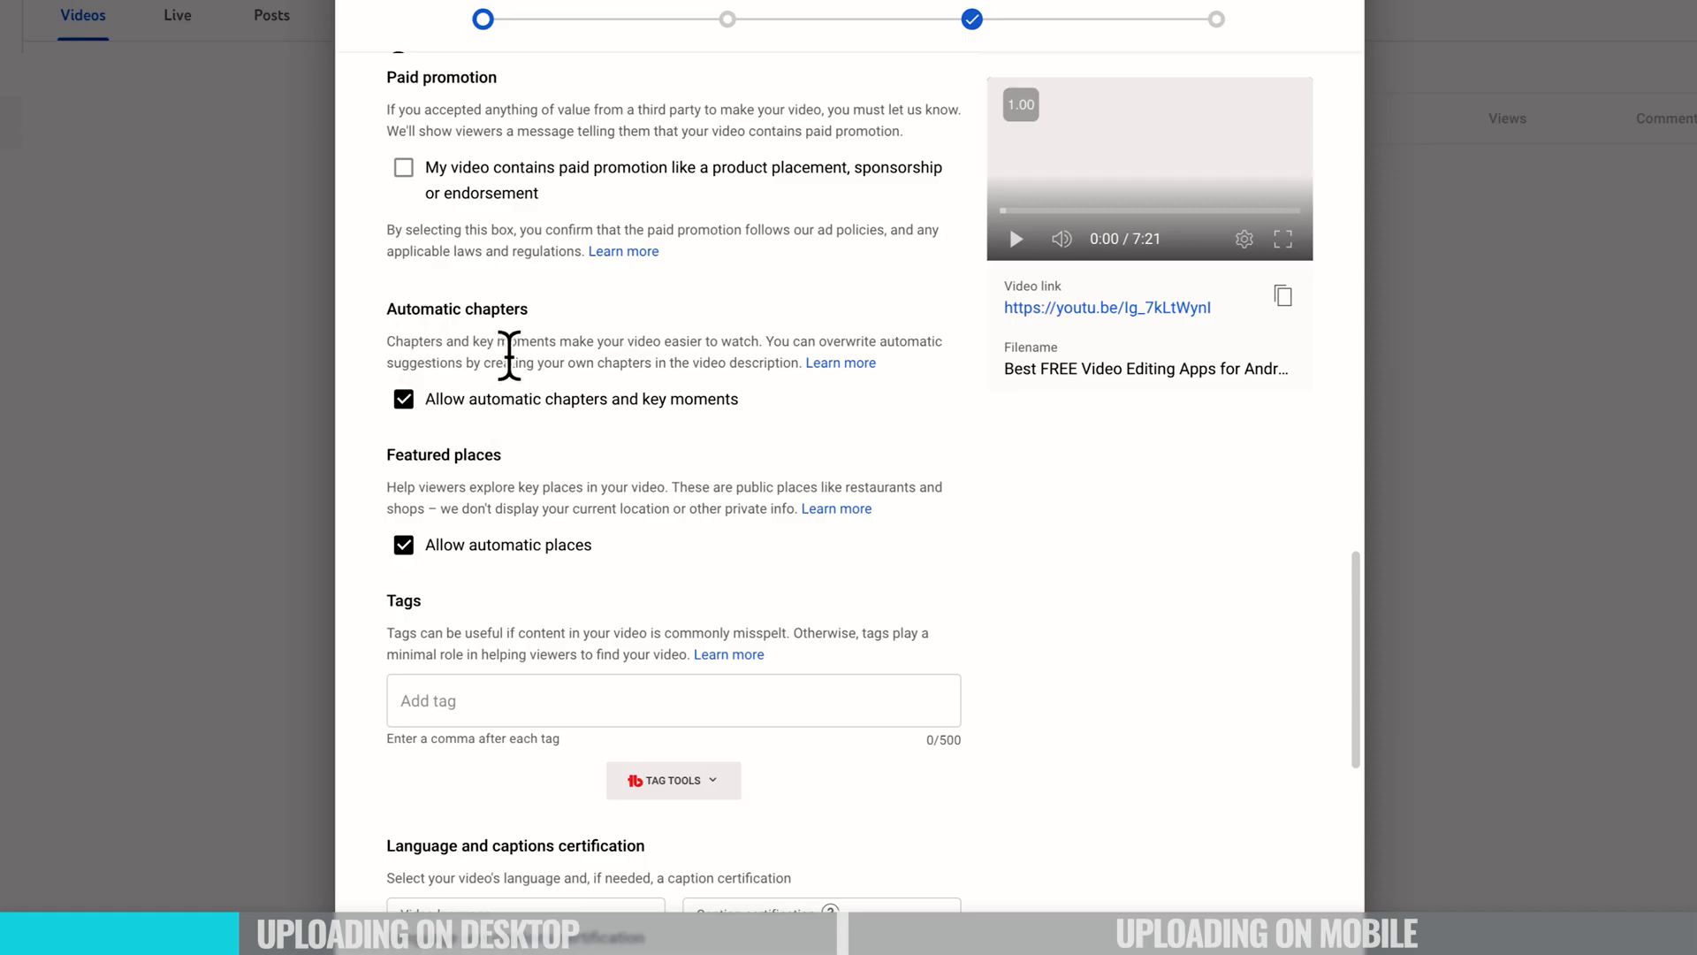
{"action": "left_click_drag", "start_coordinate": [389, 308], "coordinate": [879, 367]}
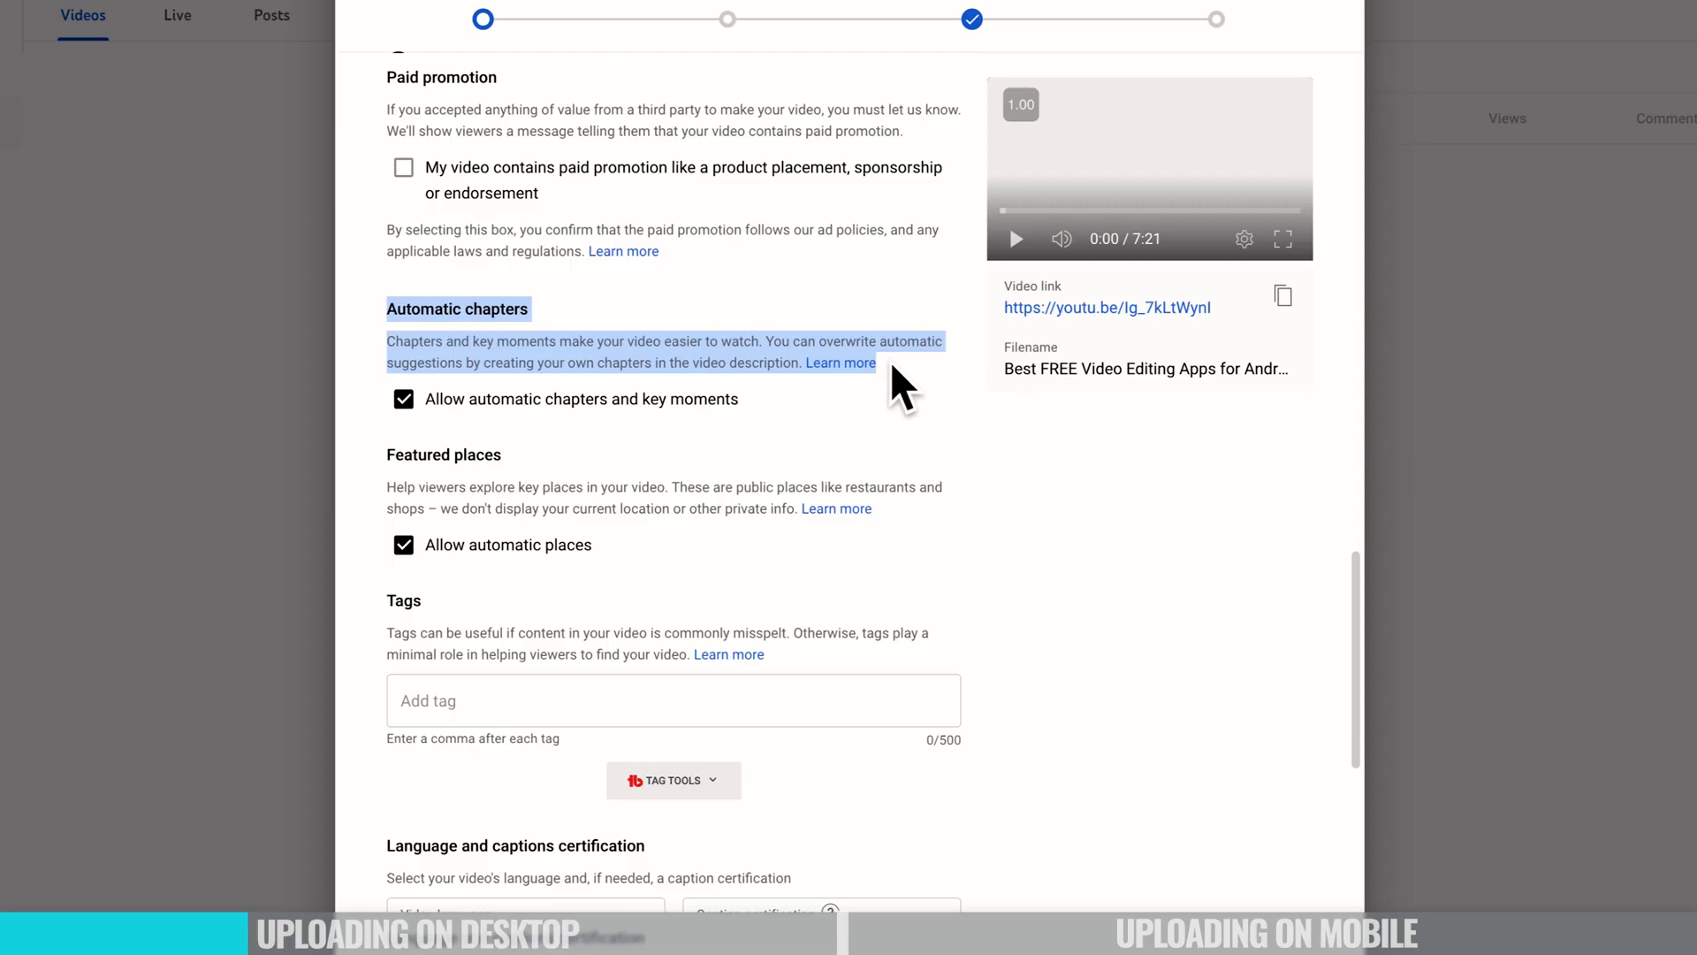
{"action": "left_click_drag", "start_coordinate": [388, 451], "coordinate": [882, 512]}
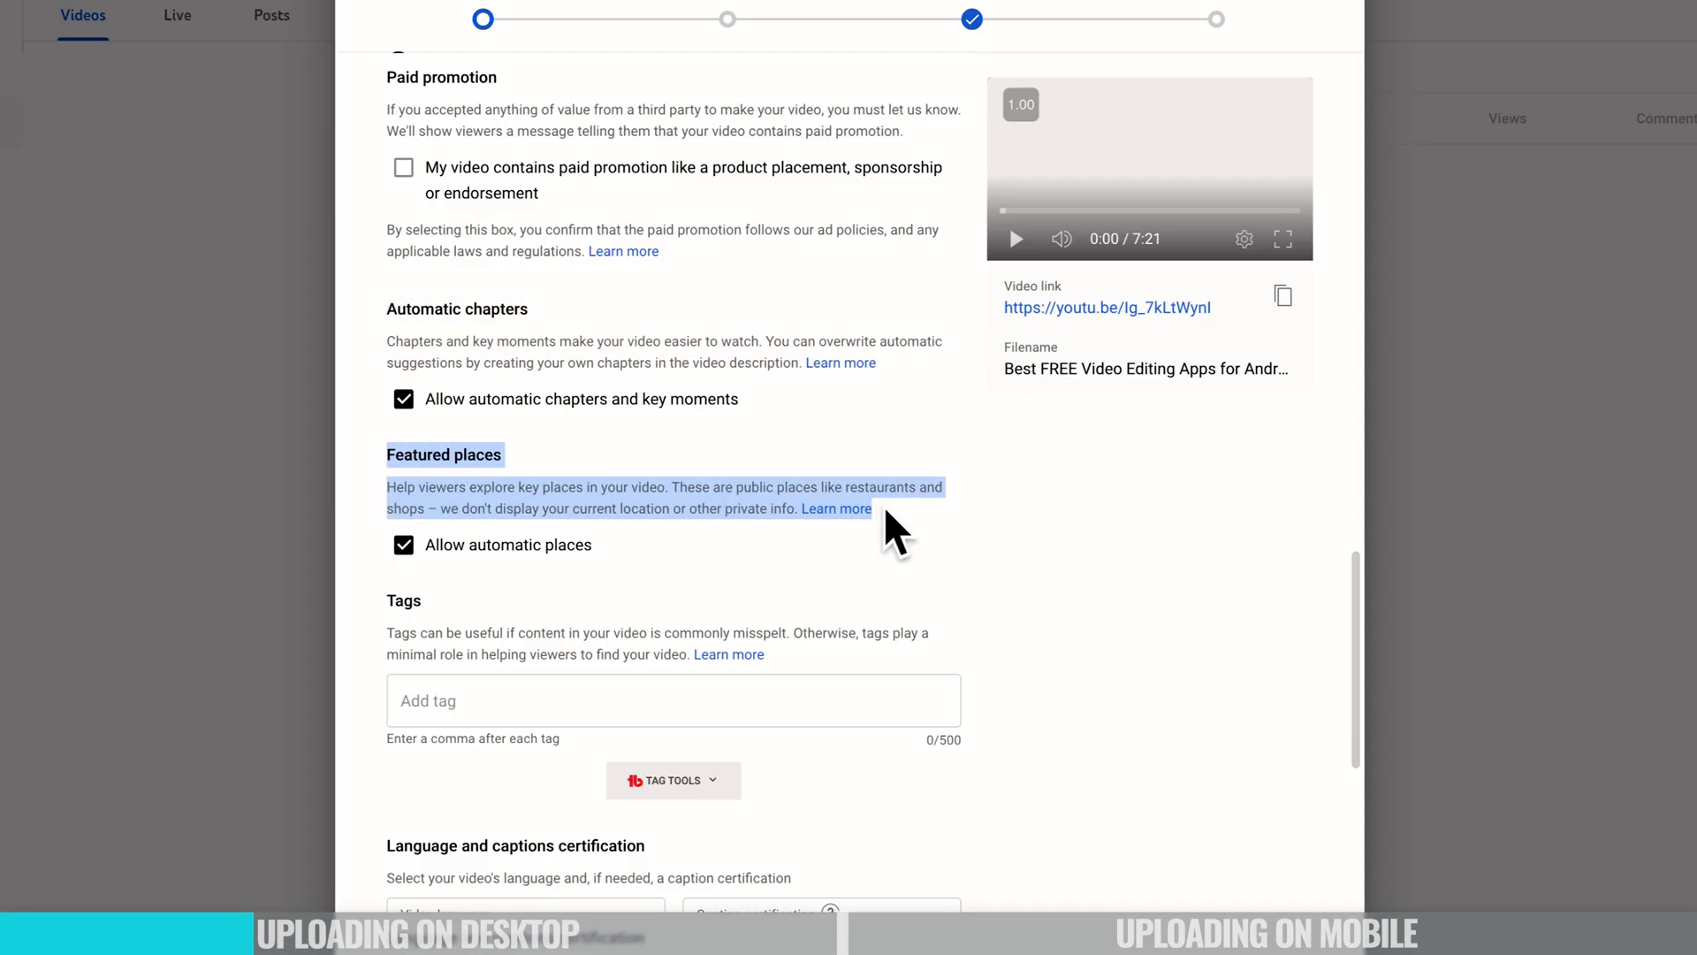
{"action": "left_click", "coordinate": [886, 513]}
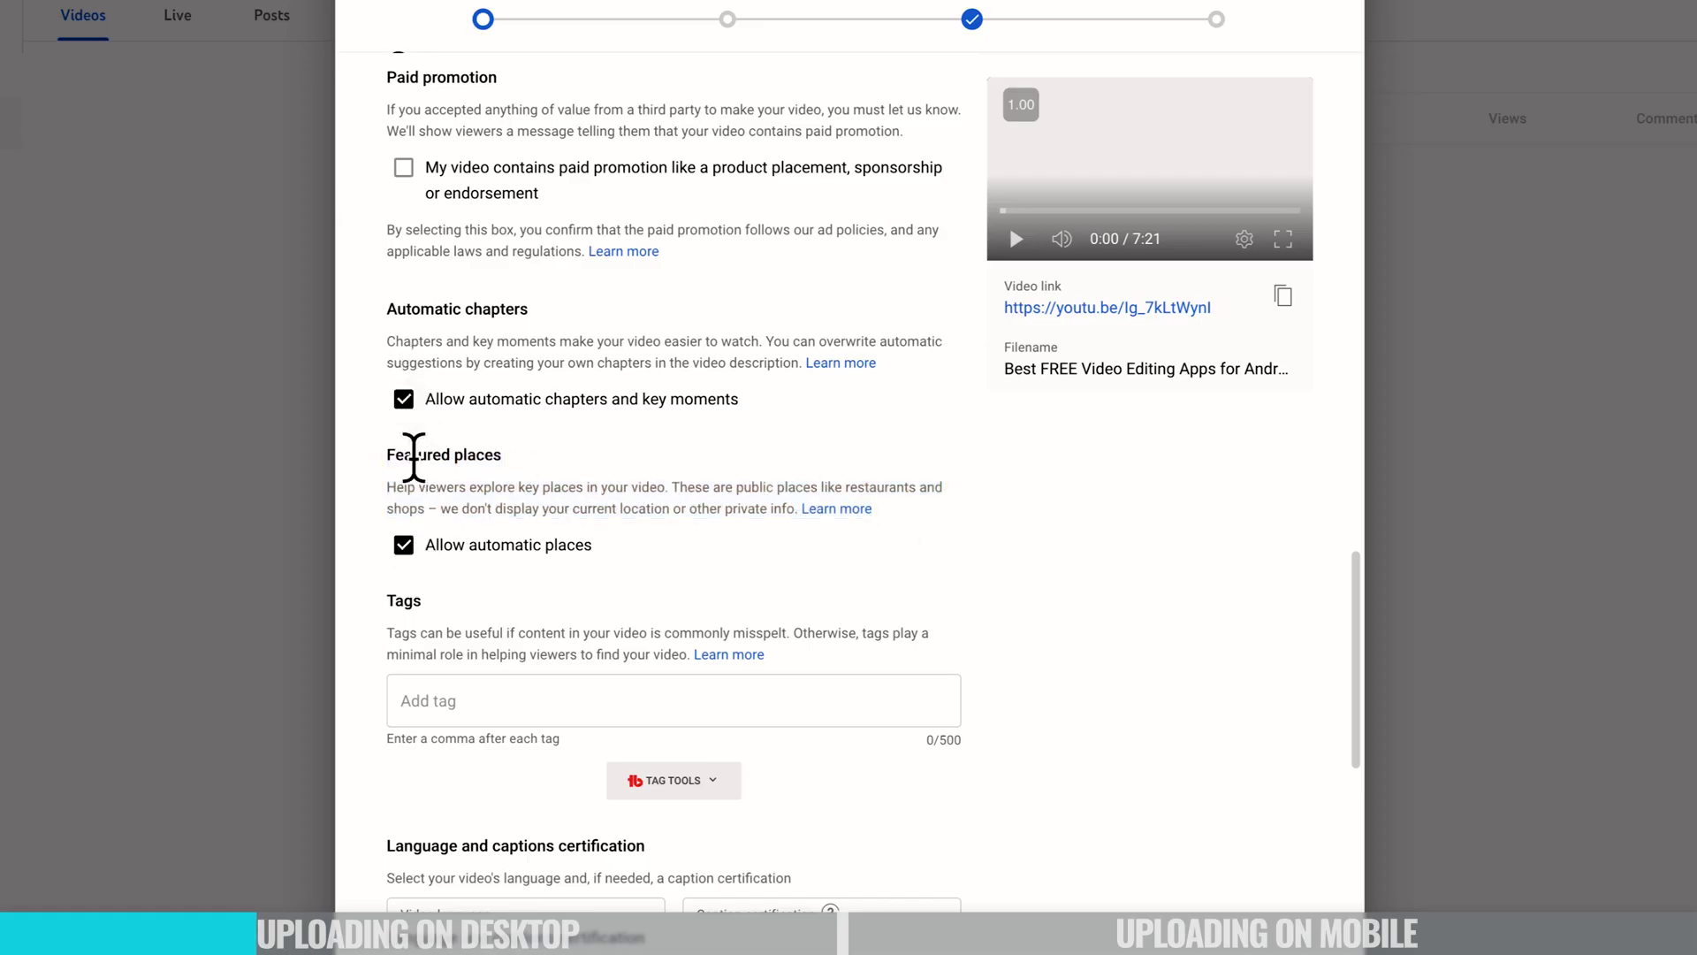
Step: Read the guidance on when tags are useful and what role they play in helping viewers find the video
{"action": "scroll", "coordinate": [605, 437], "scroll_direction": "down", "scroll_amount": 1}
{"action": "scroll", "coordinate": [604, 428], "scroll_direction": "down", "scroll_amount": 2}
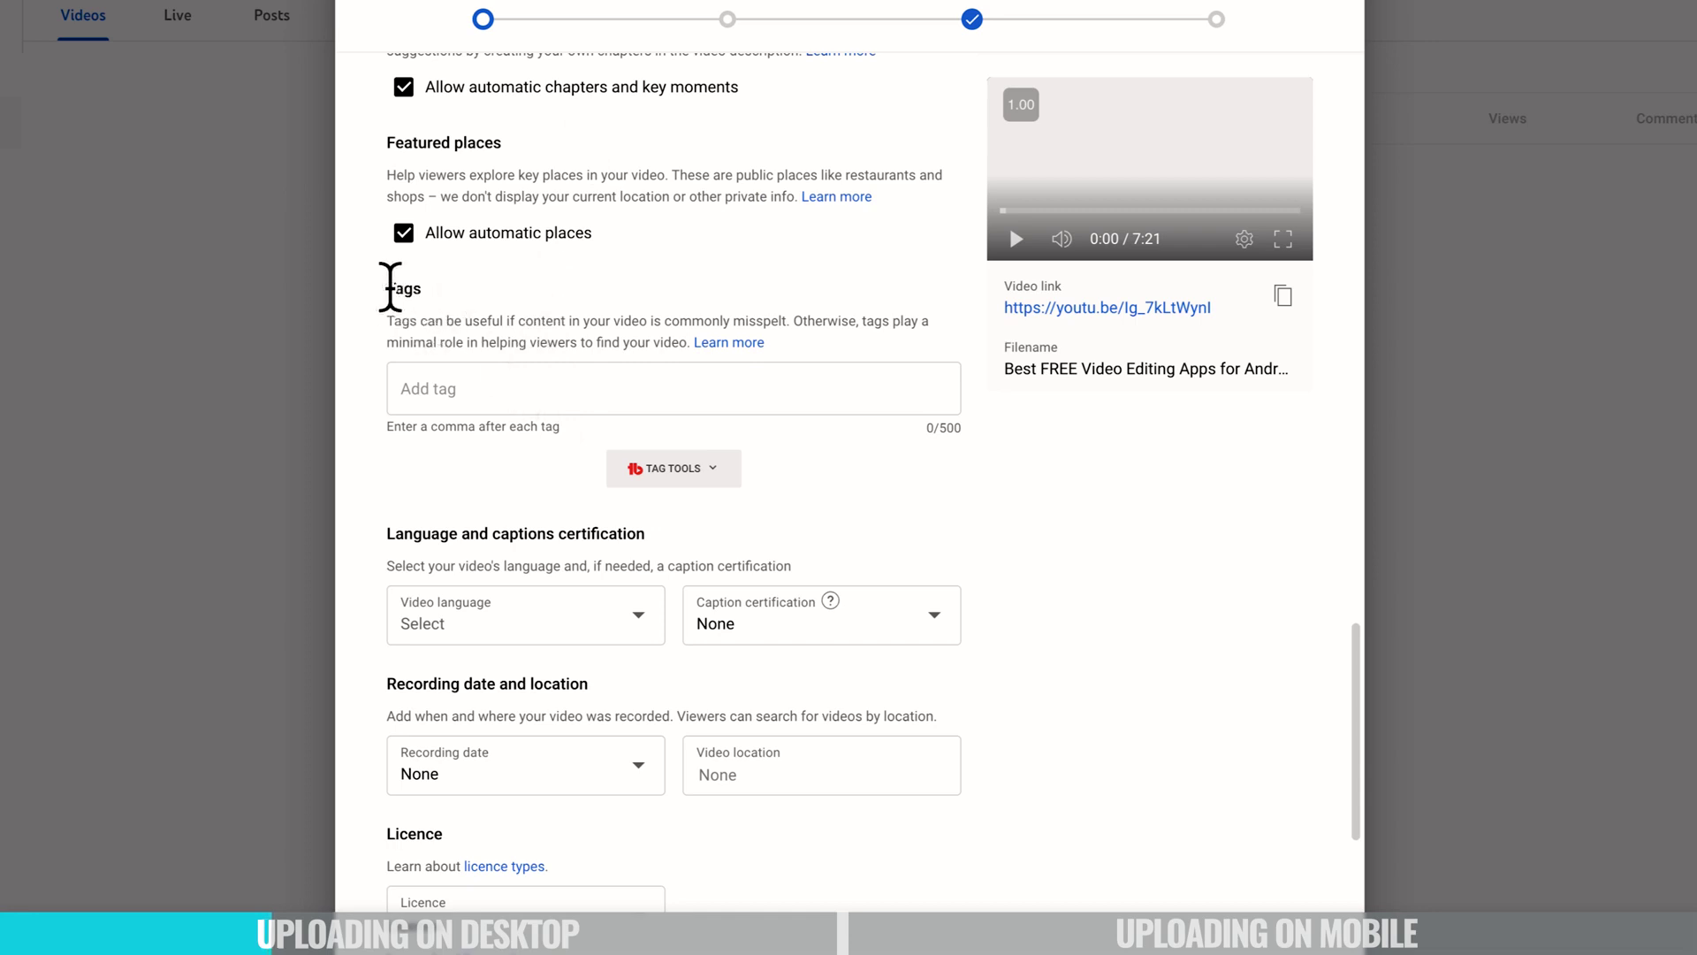
{"action": "double_click", "coordinate": [389, 288]}
{"action": "left_click", "coordinate": [410, 292]}
{"action": "left_click_drag", "start_coordinate": [388, 318], "coordinate": [926, 345]}
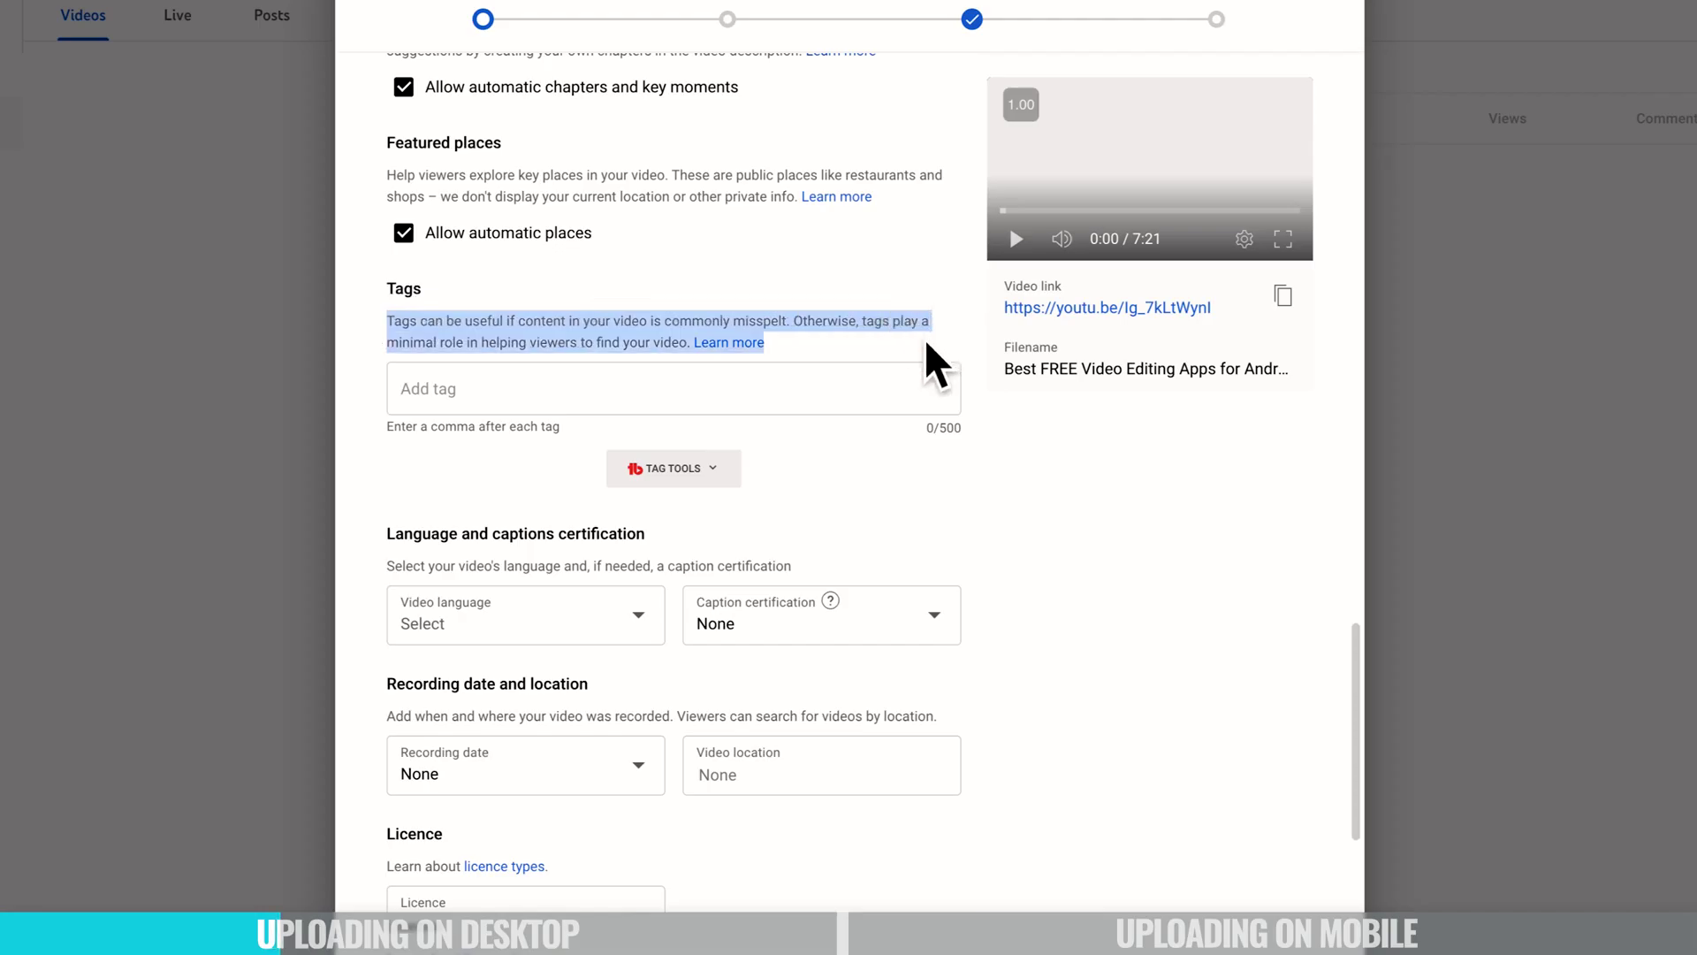
{"action": "left_click", "coordinate": [925, 341]}
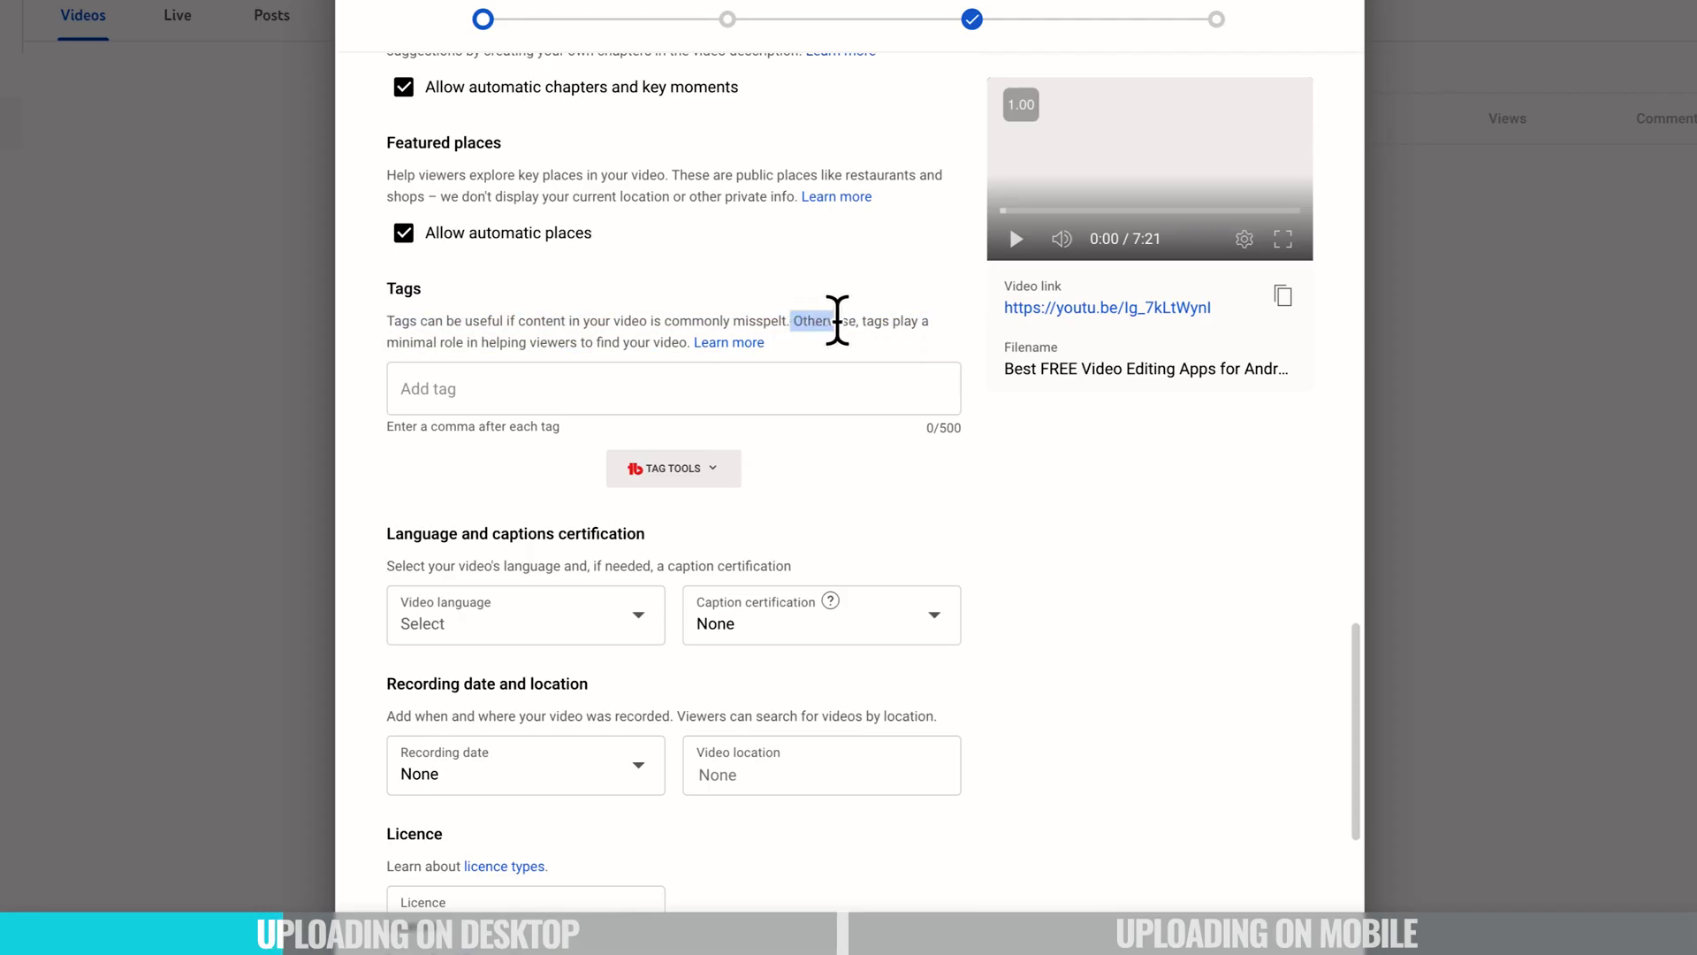
{"action": "left_click_drag", "start_coordinate": [835, 320], "coordinate": [854, 341]}
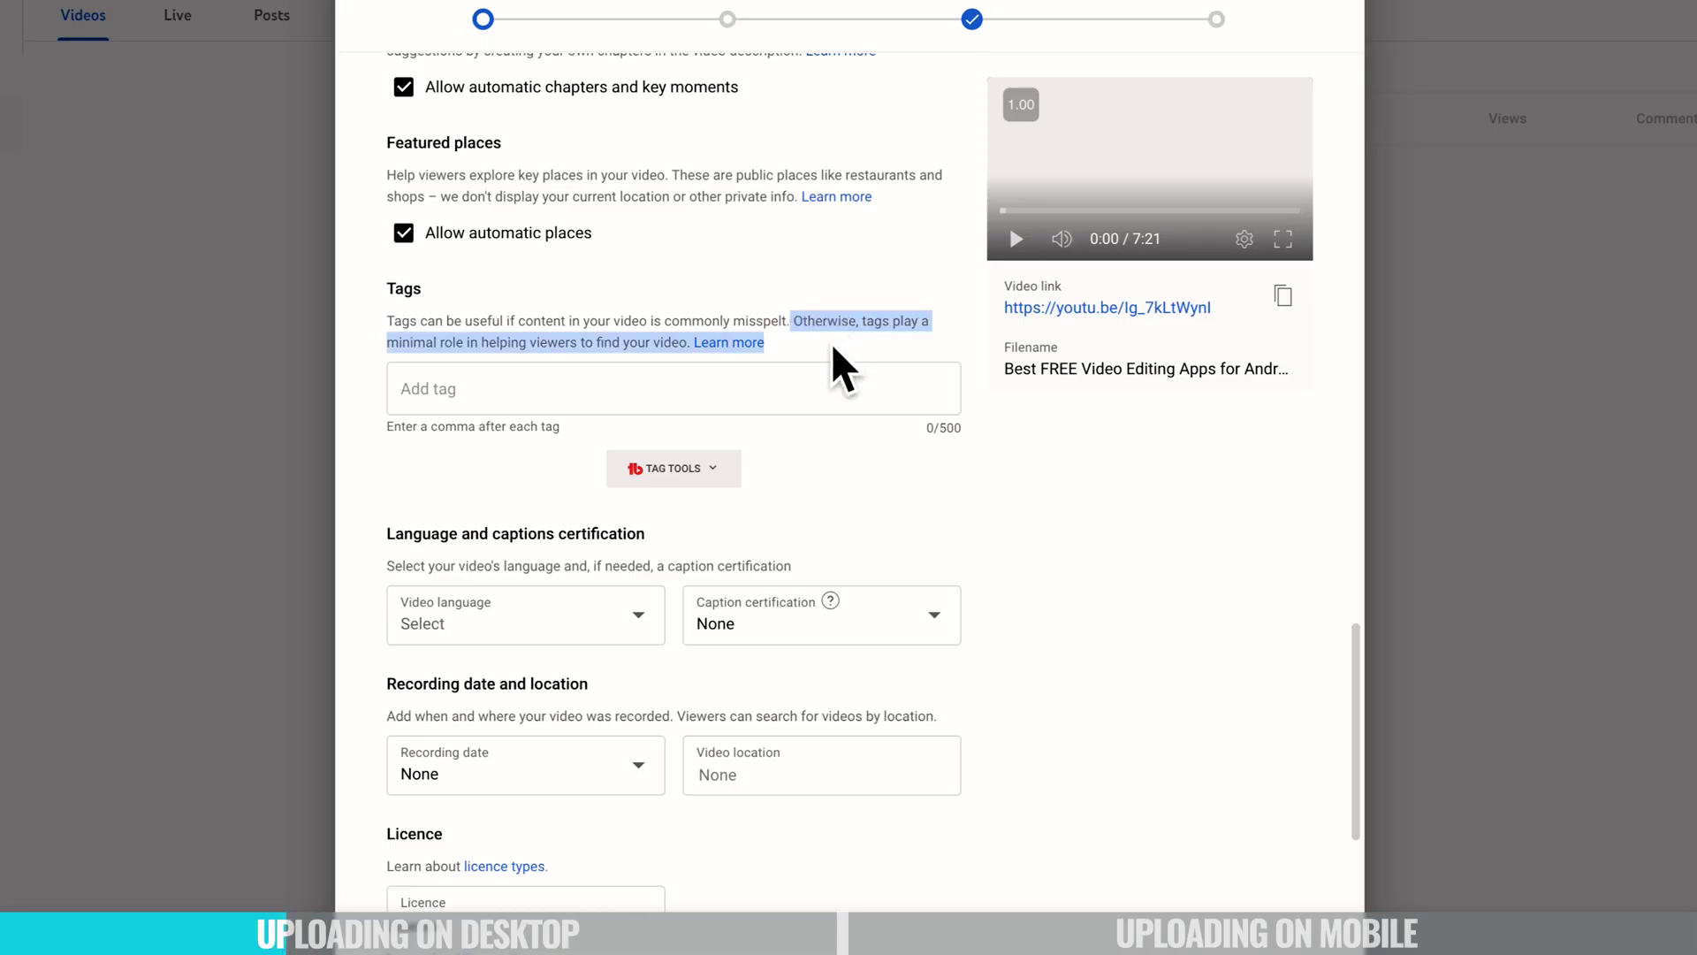
{"action": "left_click", "coordinate": [827, 346]}
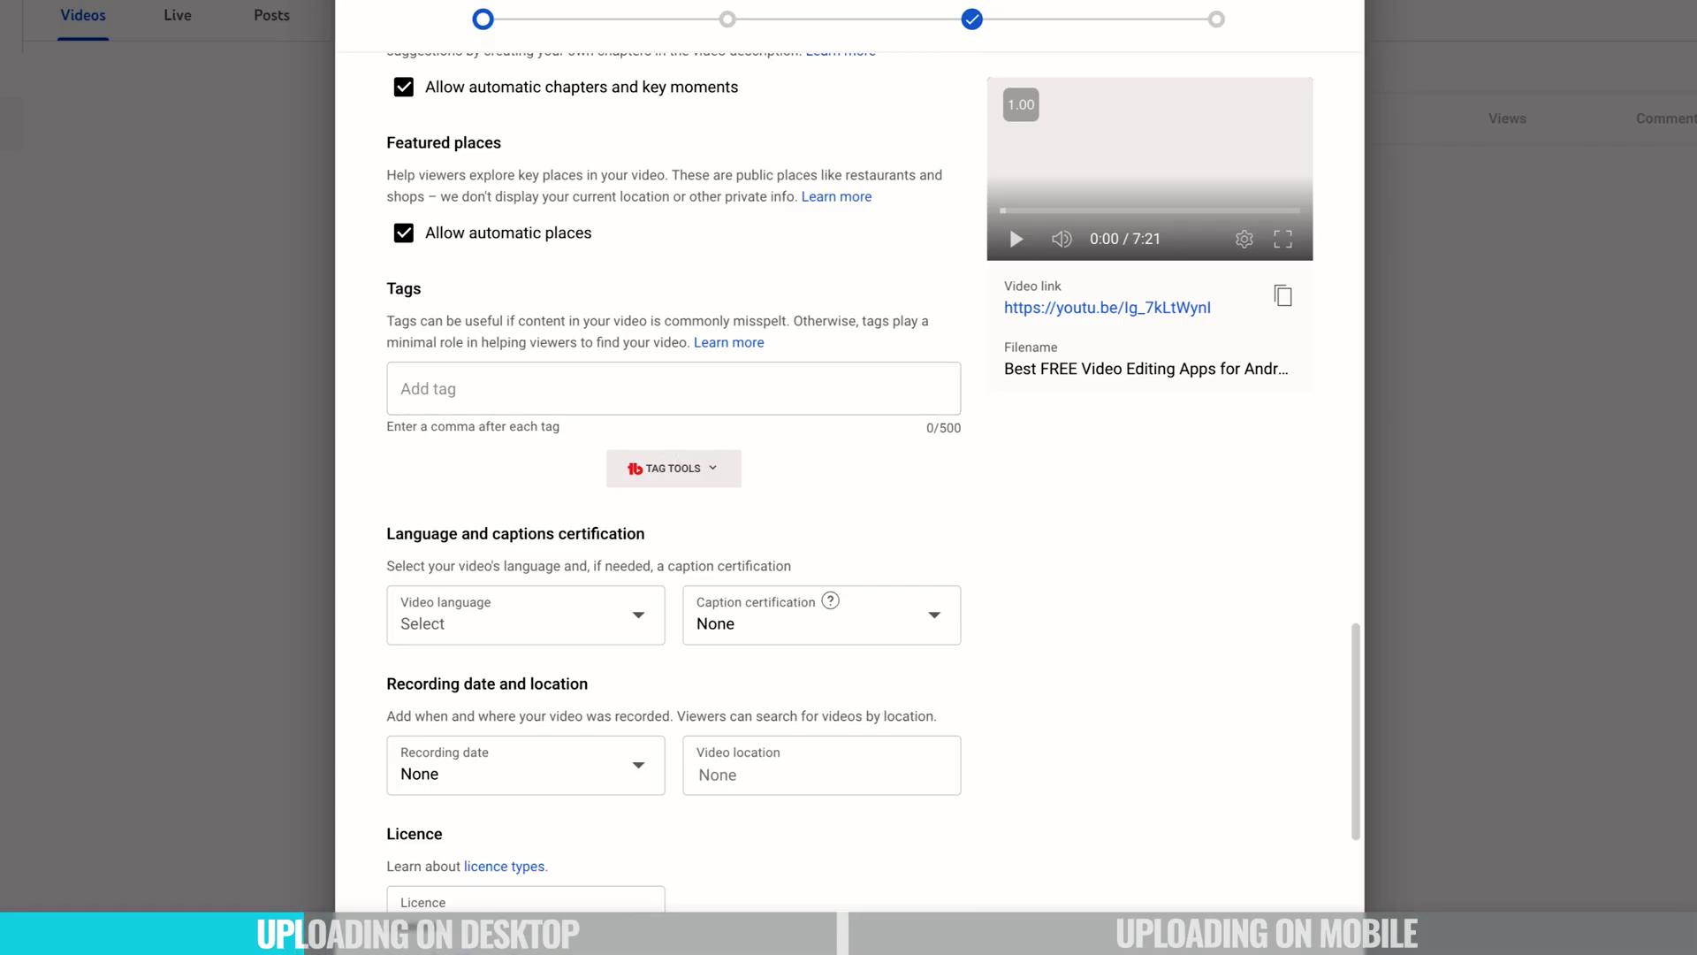
Step: Paste the prepared tag list for free Android and iPhone video editing apps, starting with #PrimalVideoTV and ending with primal video
{"action": "left_click", "coordinate": [489, 382]}
{"action": "key", "text": "ctrl+v"}
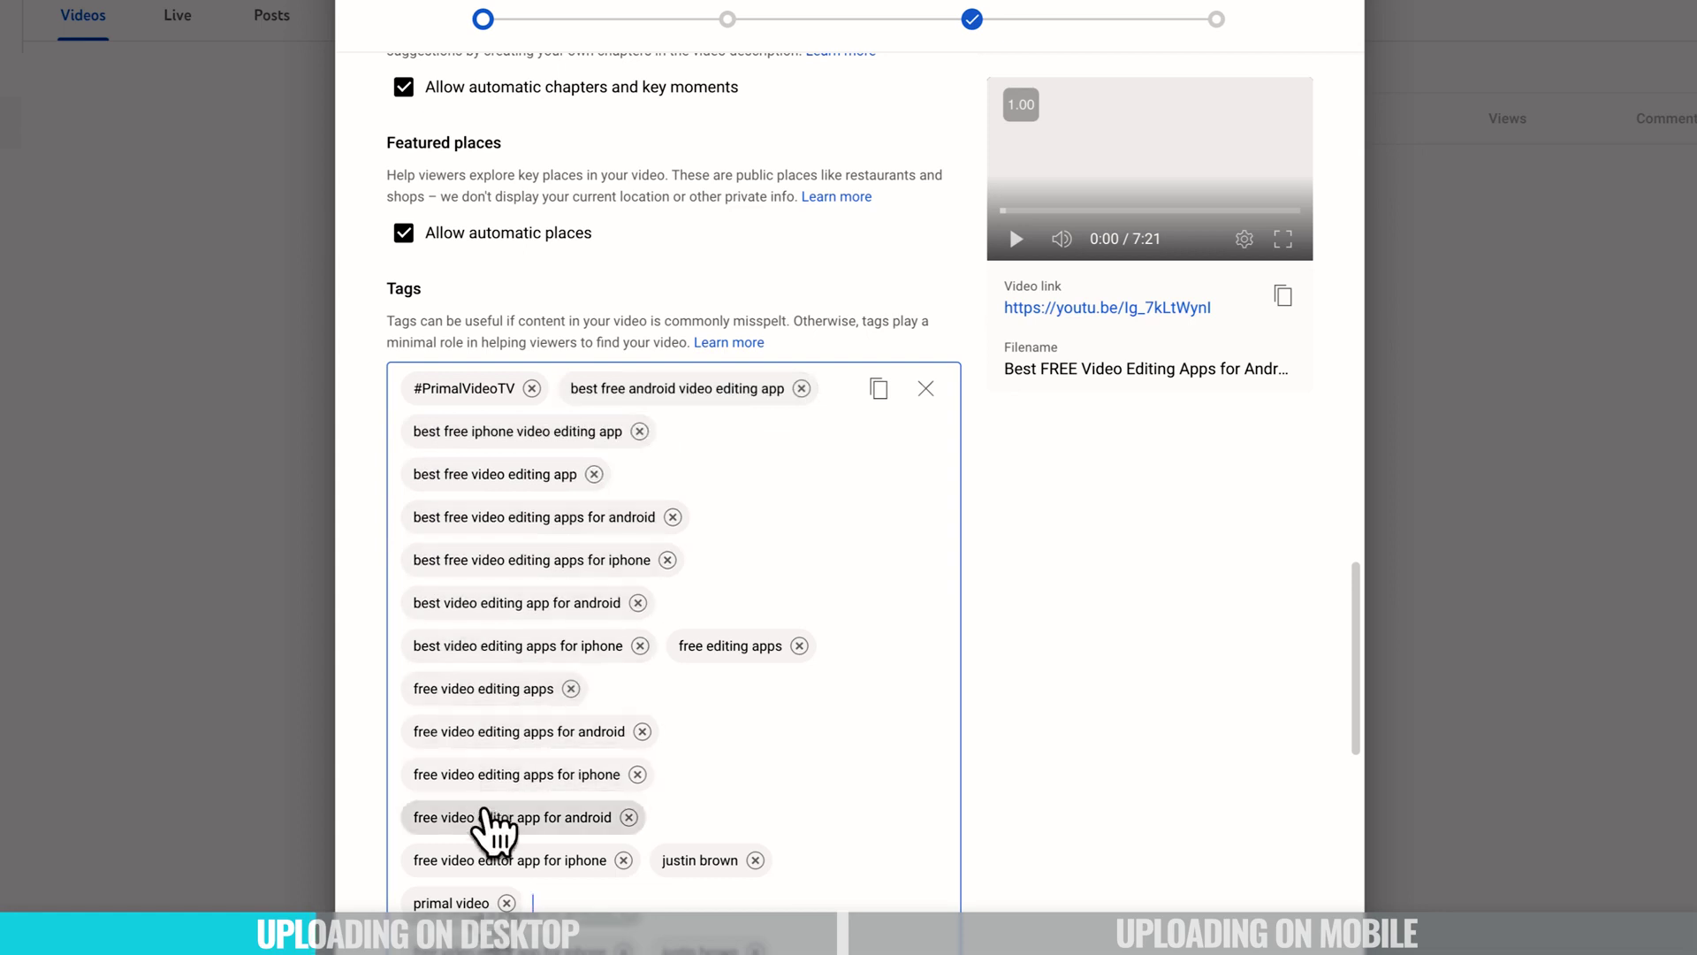
{"action": "scroll", "coordinate": [495, 774], "scroll_direction": "down", "scroll_amount": 1}
{"action": "scroll", "coordinate": [504, 787], "scroll_direction": "down", "scroll_amount": 4}
{"action": "scroll", "coordinate": [618, 637], "scroll_direction": "up", "scroll_amount": 1}
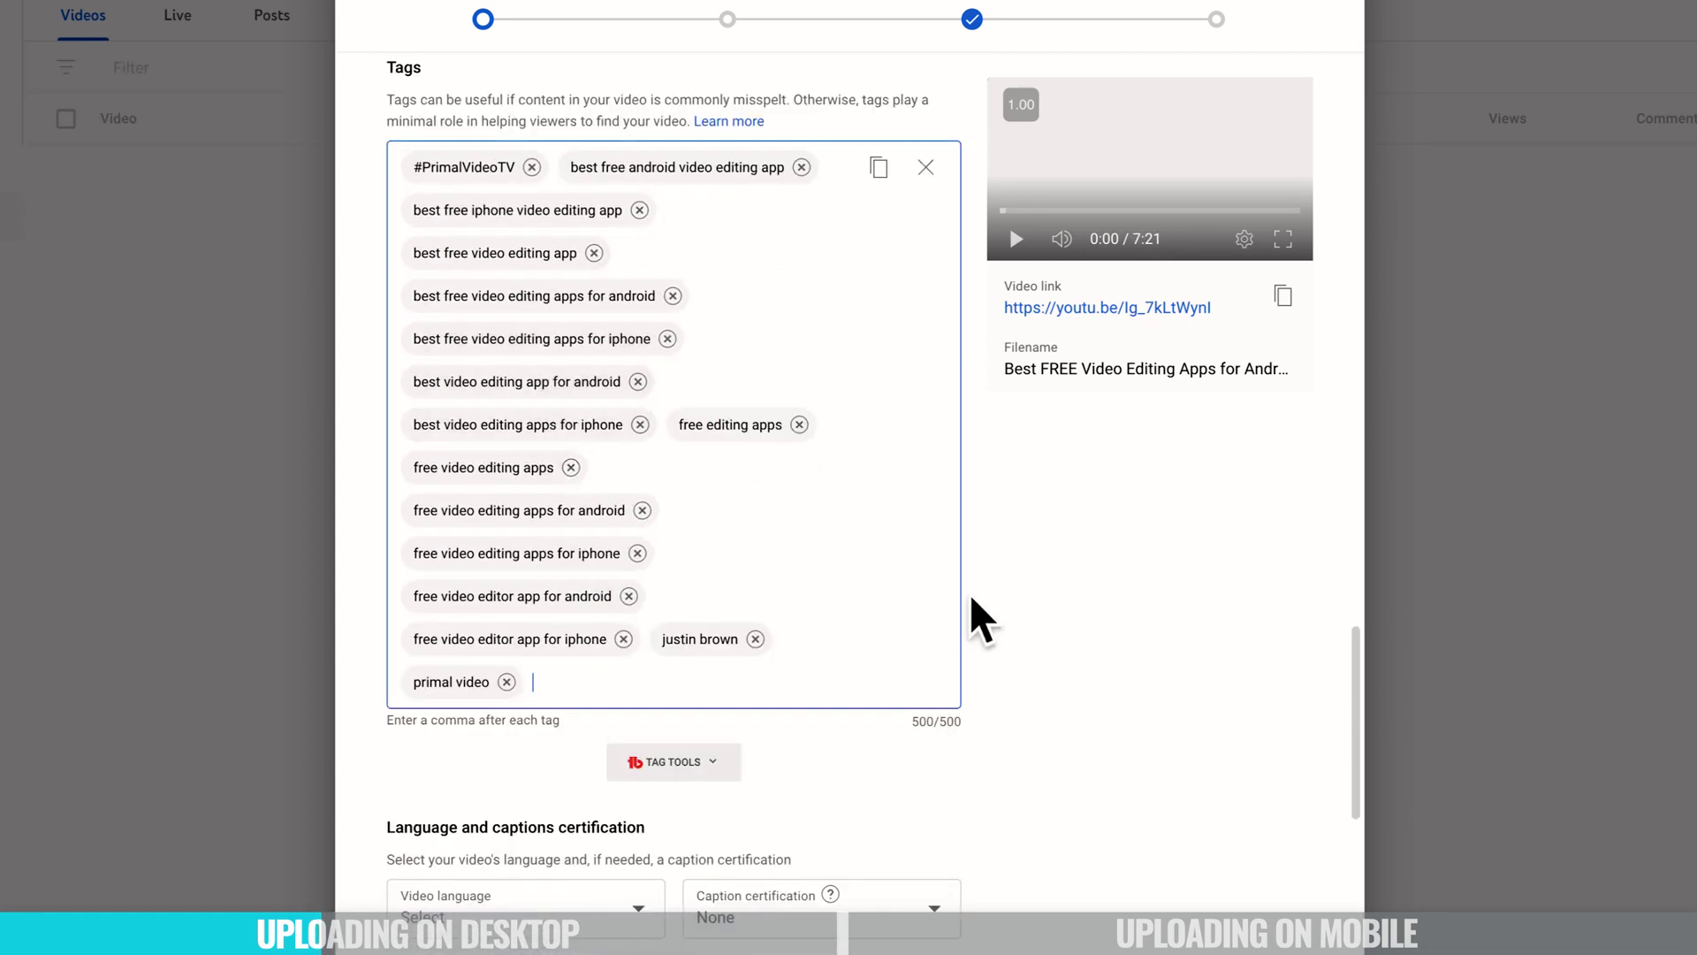
Step: Set the video language to English
{"action": "scroll", "coordinate": [1008, 630], "scroll_direction": "down", "scroll_amount": 5}
{"action": "scroll", "coordinate": [1008, 629], "scroll_direction": "down", "scroll_amount": 2}
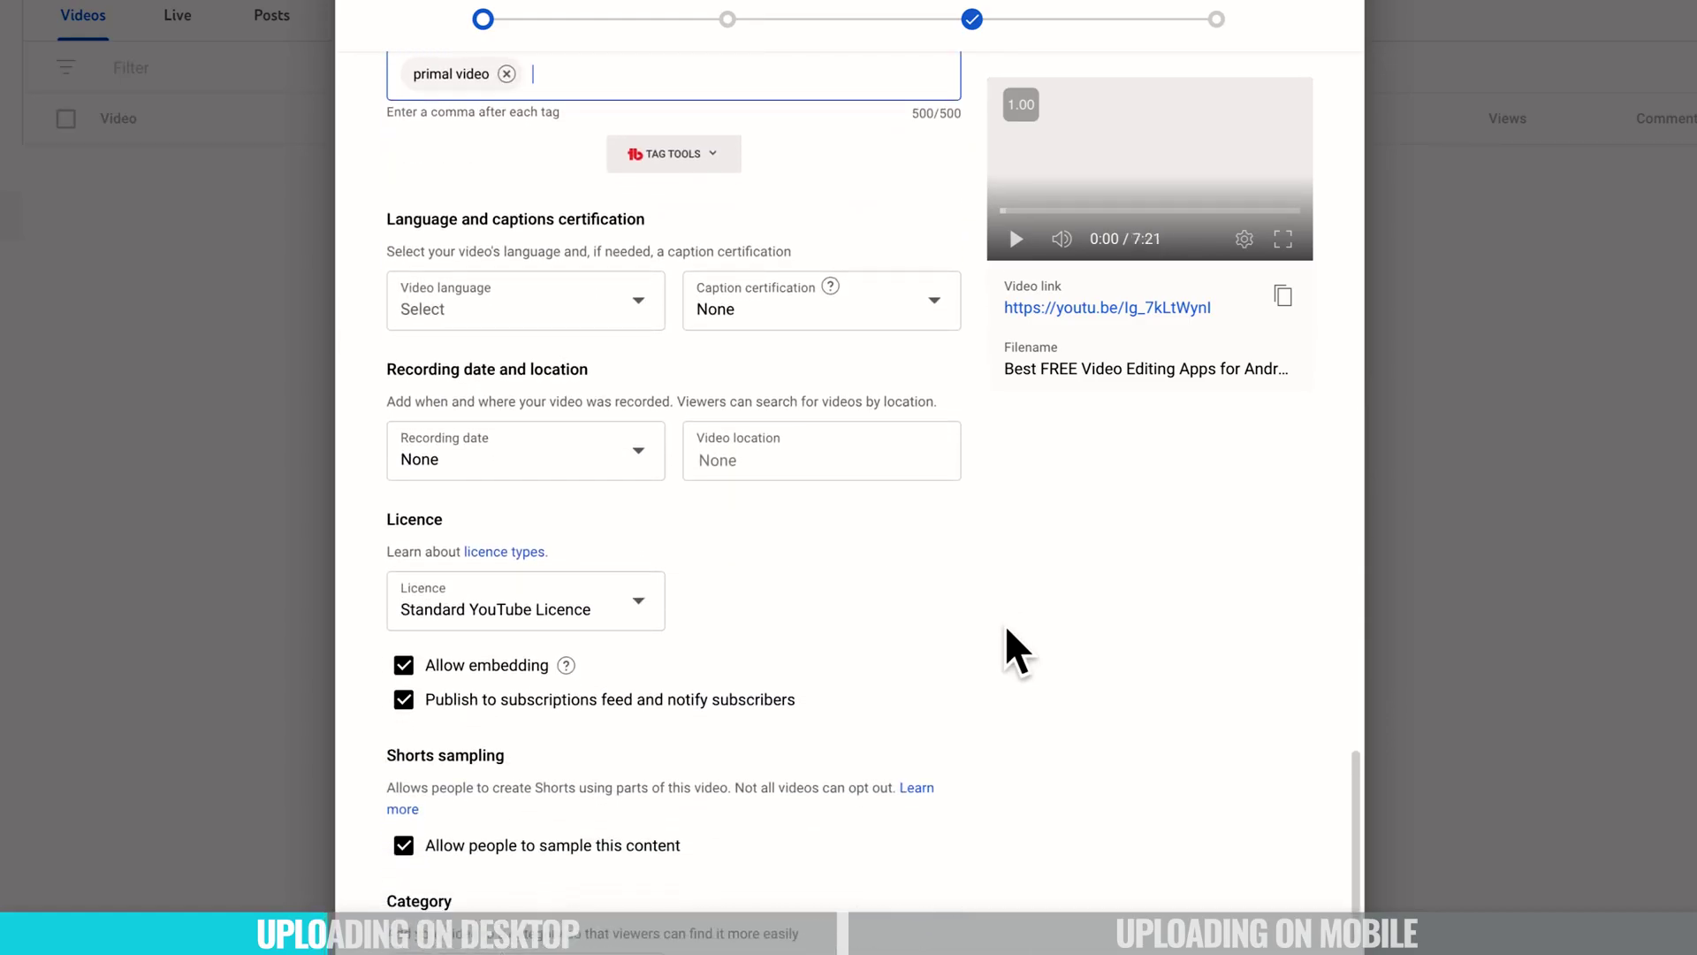
{"action": "left_click", "coordinate": [599, 312]}
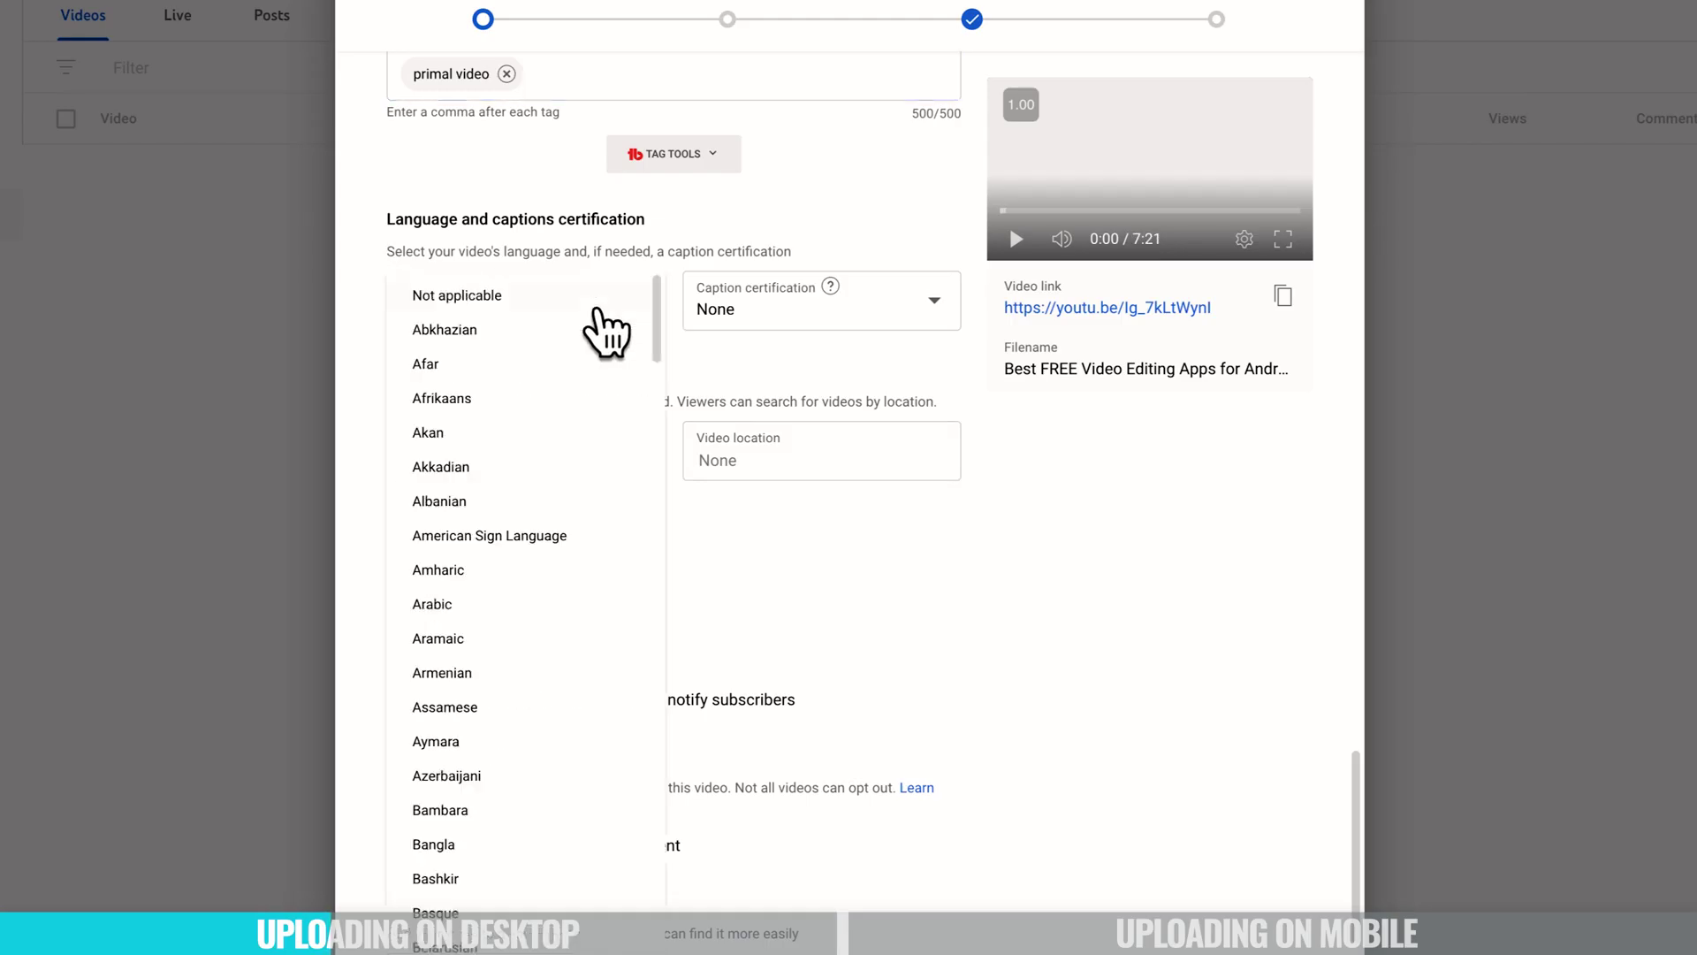
{"action": "scroll", "coordinate": [491, 818], "scroll_direction": "down", "scroll_amount": 15}
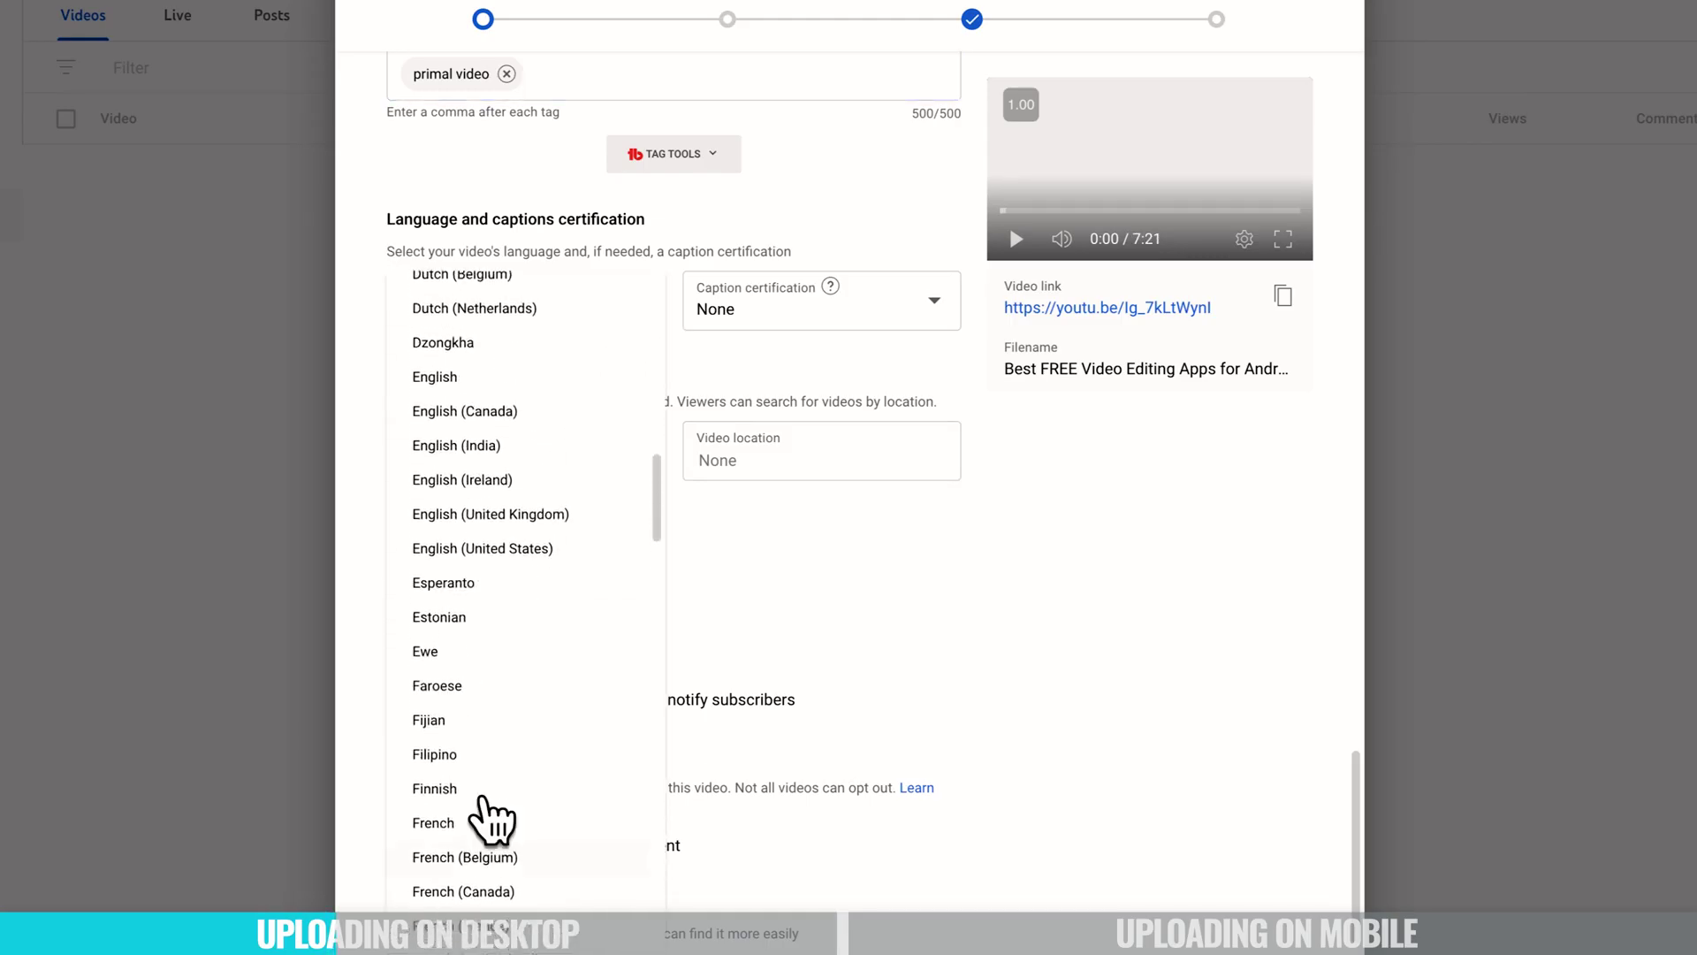
{"action": "left_click", "coordinate": [451, 379]}
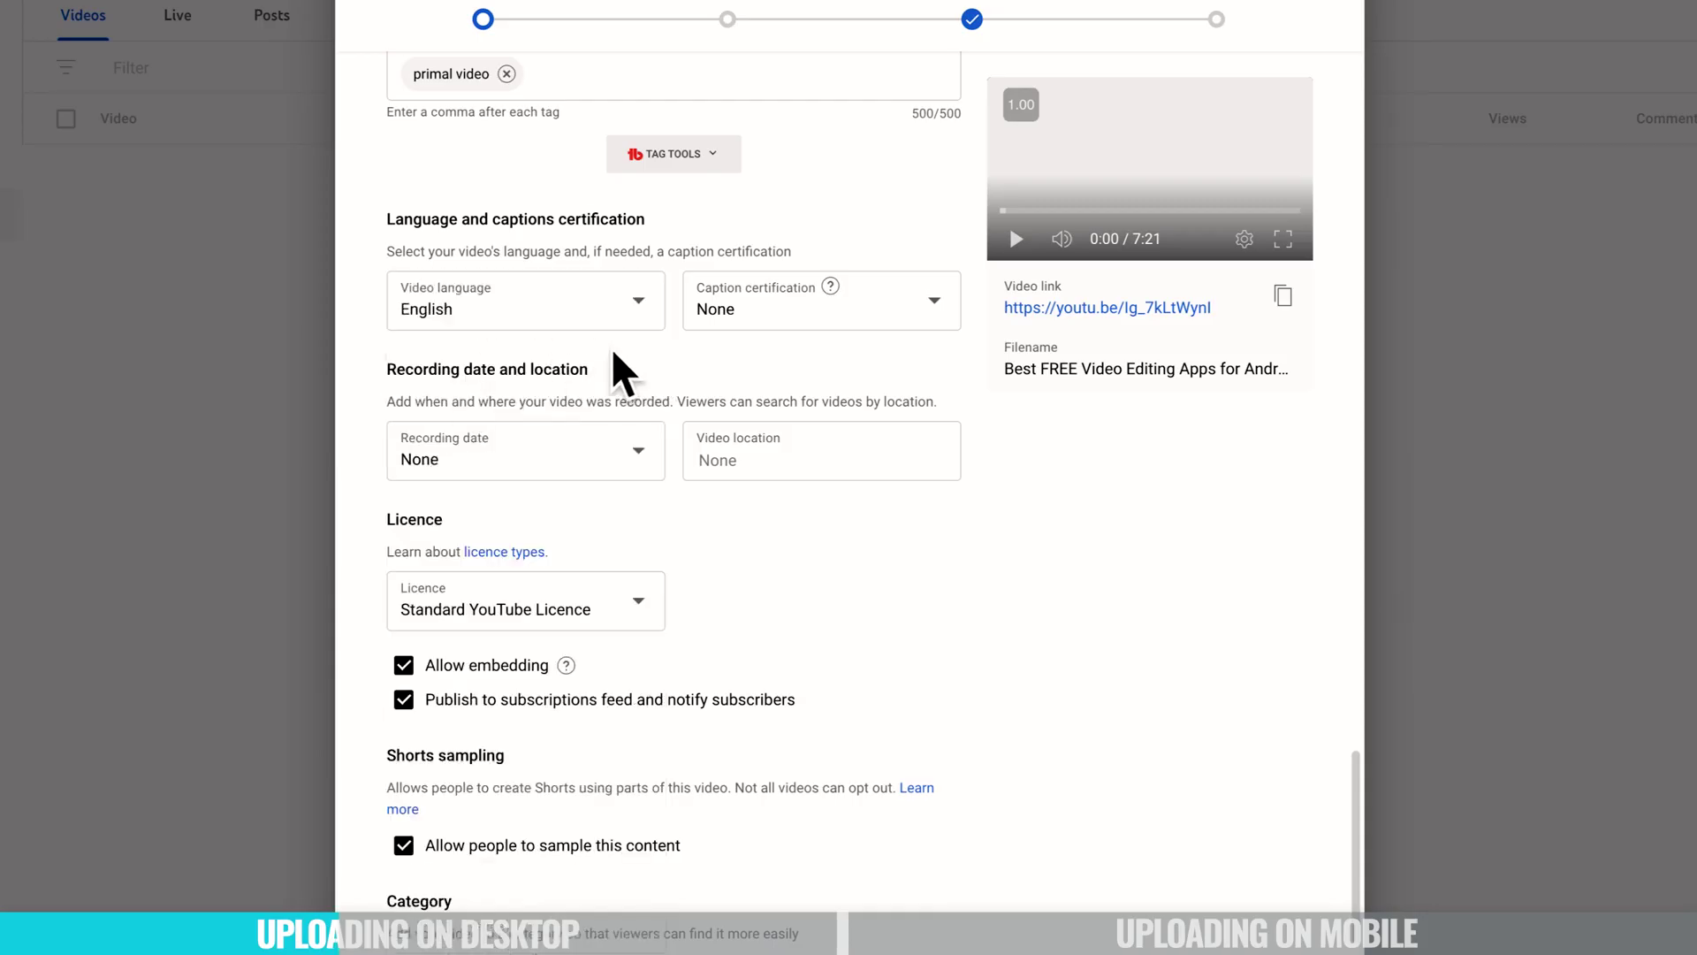
Step: Try Brisbane QLD as the video location and clear the field again
{"action": "left_click", "coordinate": [758, 467]}
{"action": "type", "text": "bris"}
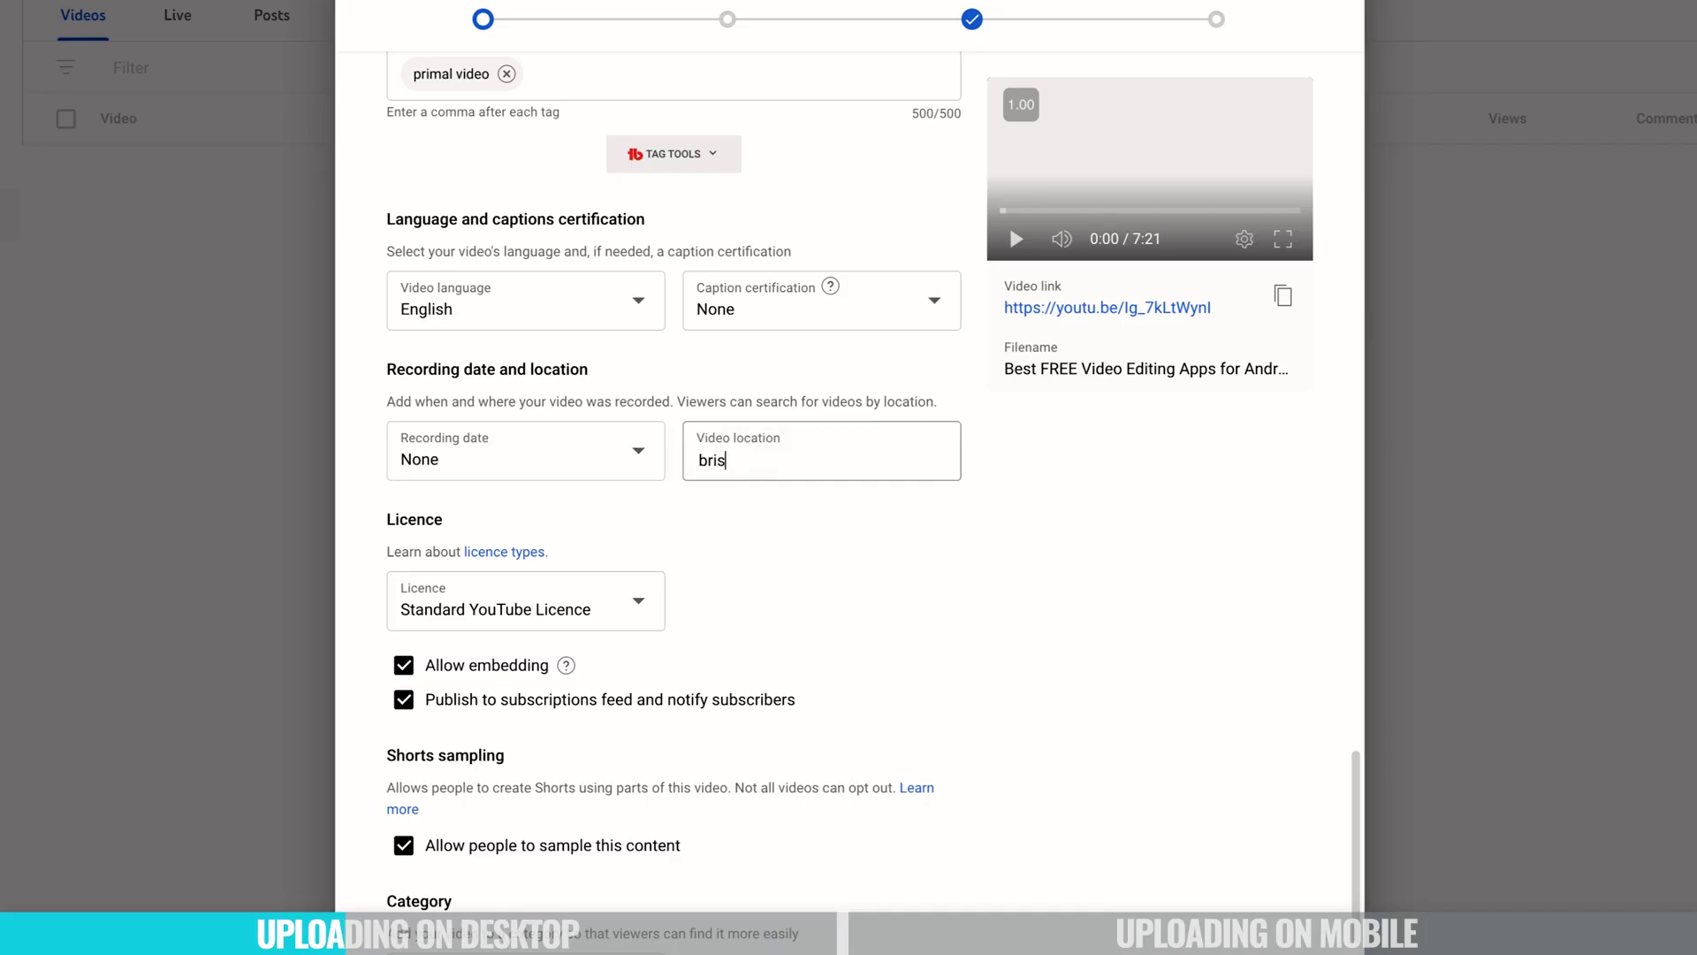
{"action": "type", "text": "bane"}
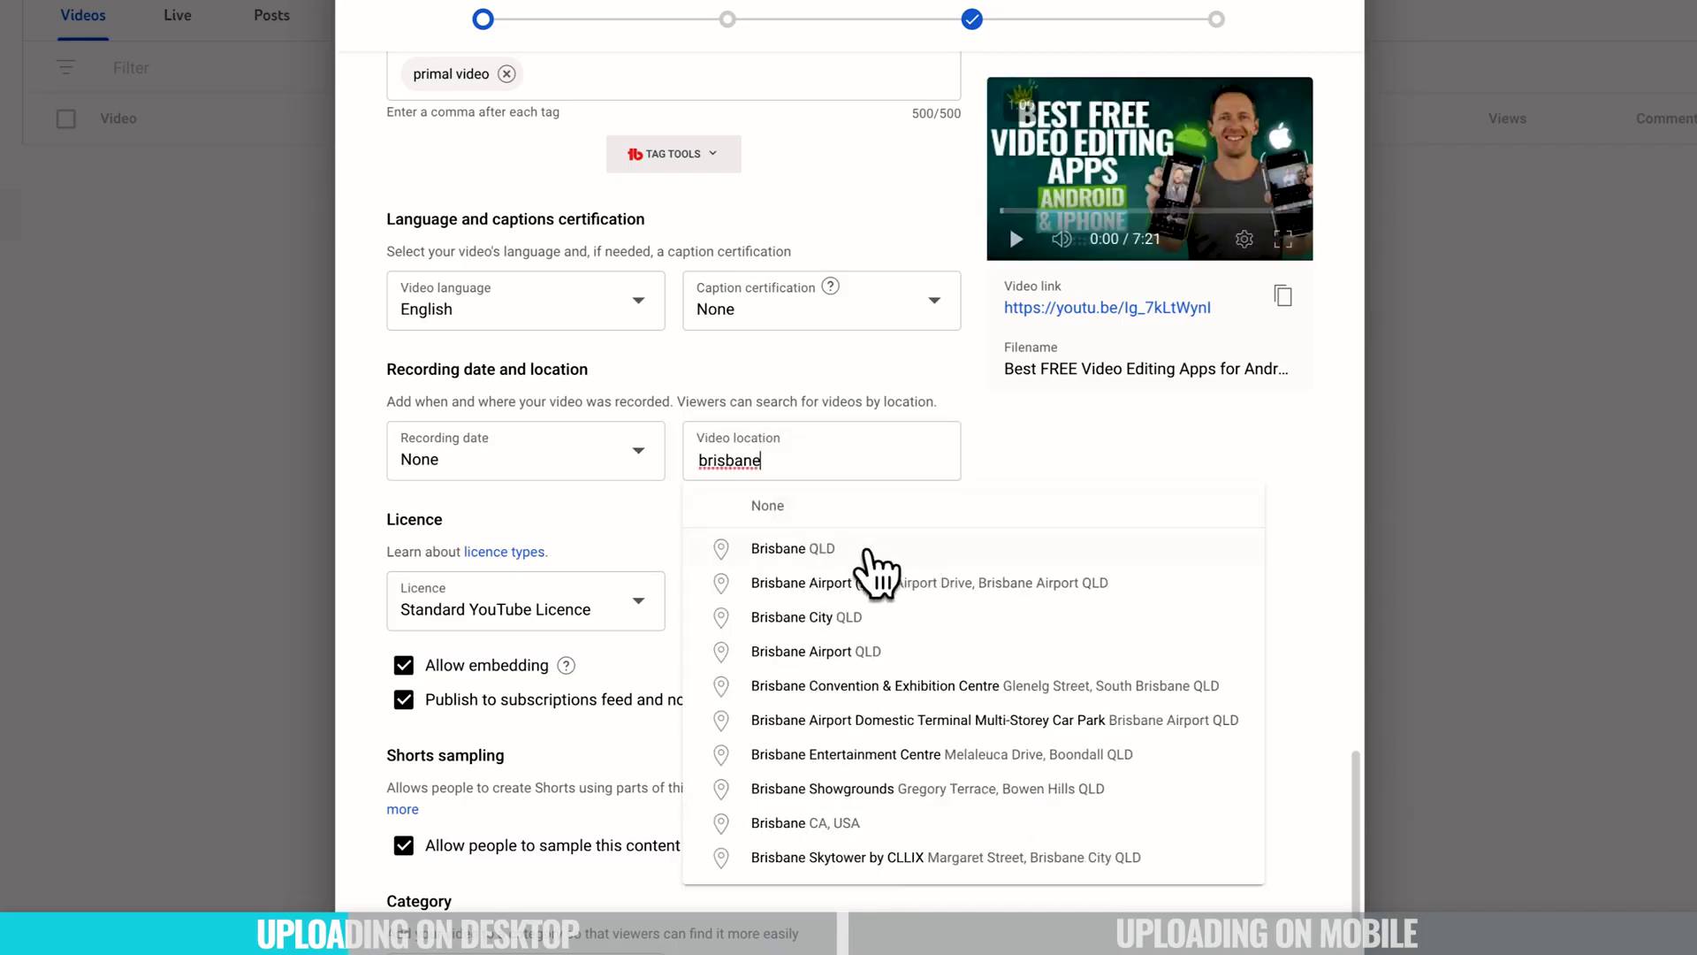
{"action": "left_click", "coordinate": [866, 549]}
{"action": "left_click_drag", "start_coordinate": [795, 458], "coordinate": [695, 467]}
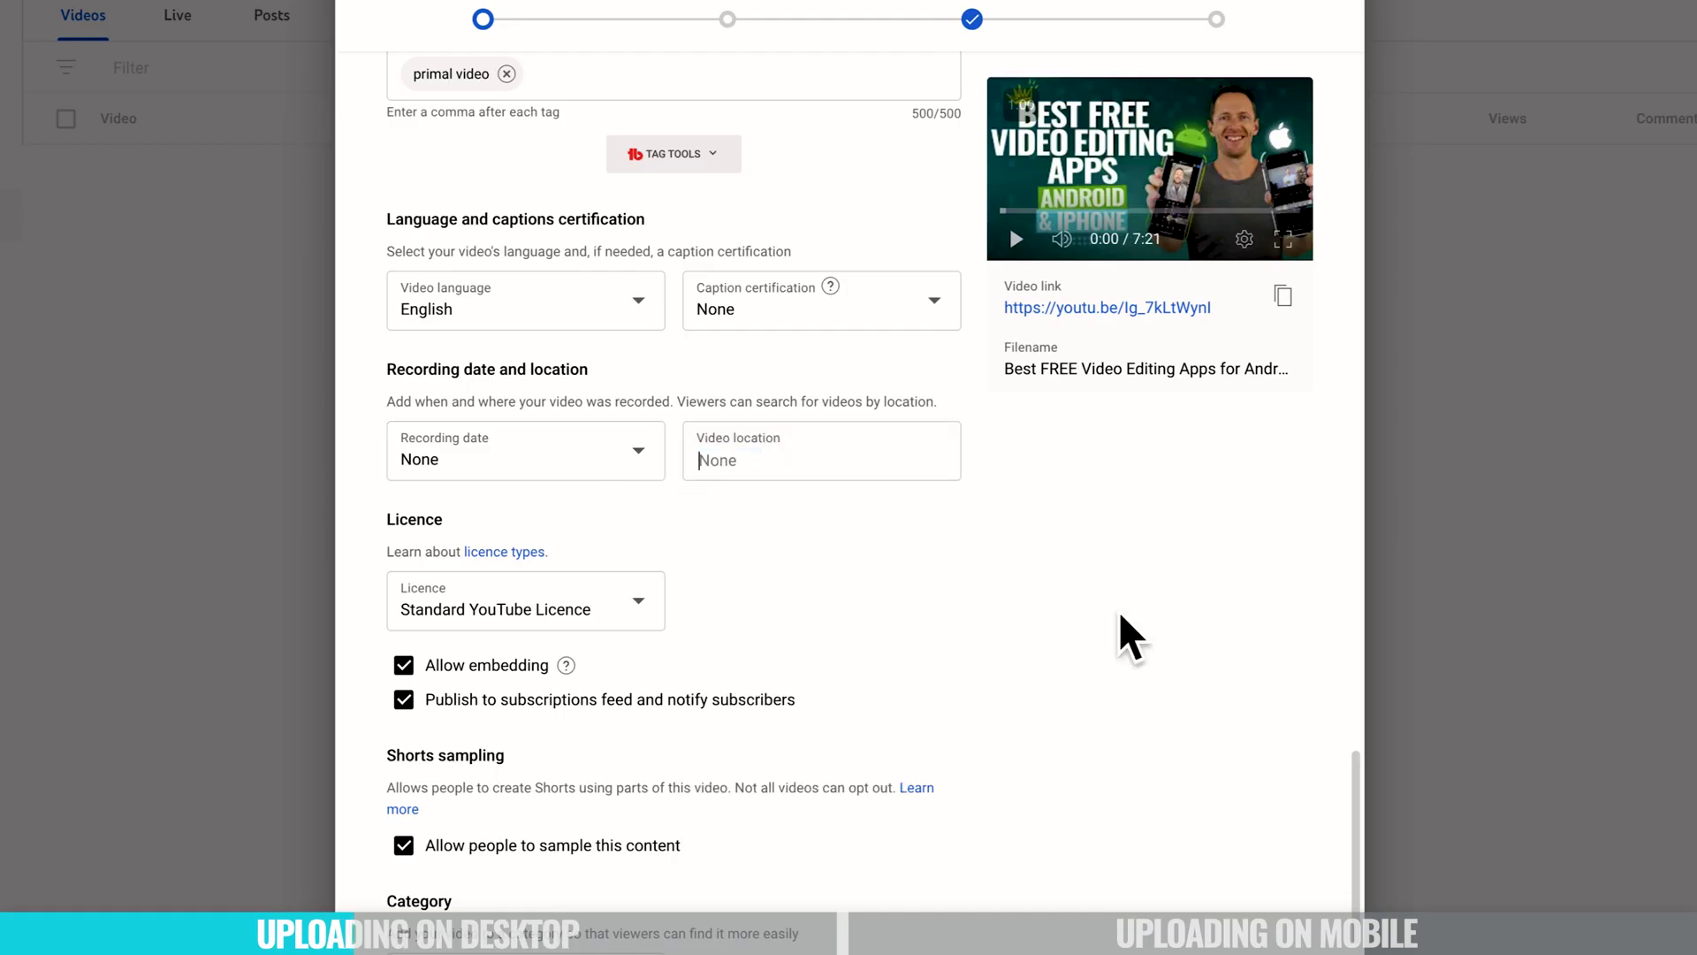
Step: Look at the available licence types and the embedding and subscriber notification options
{"action": "left_click", "coordinate": [646, 600]}
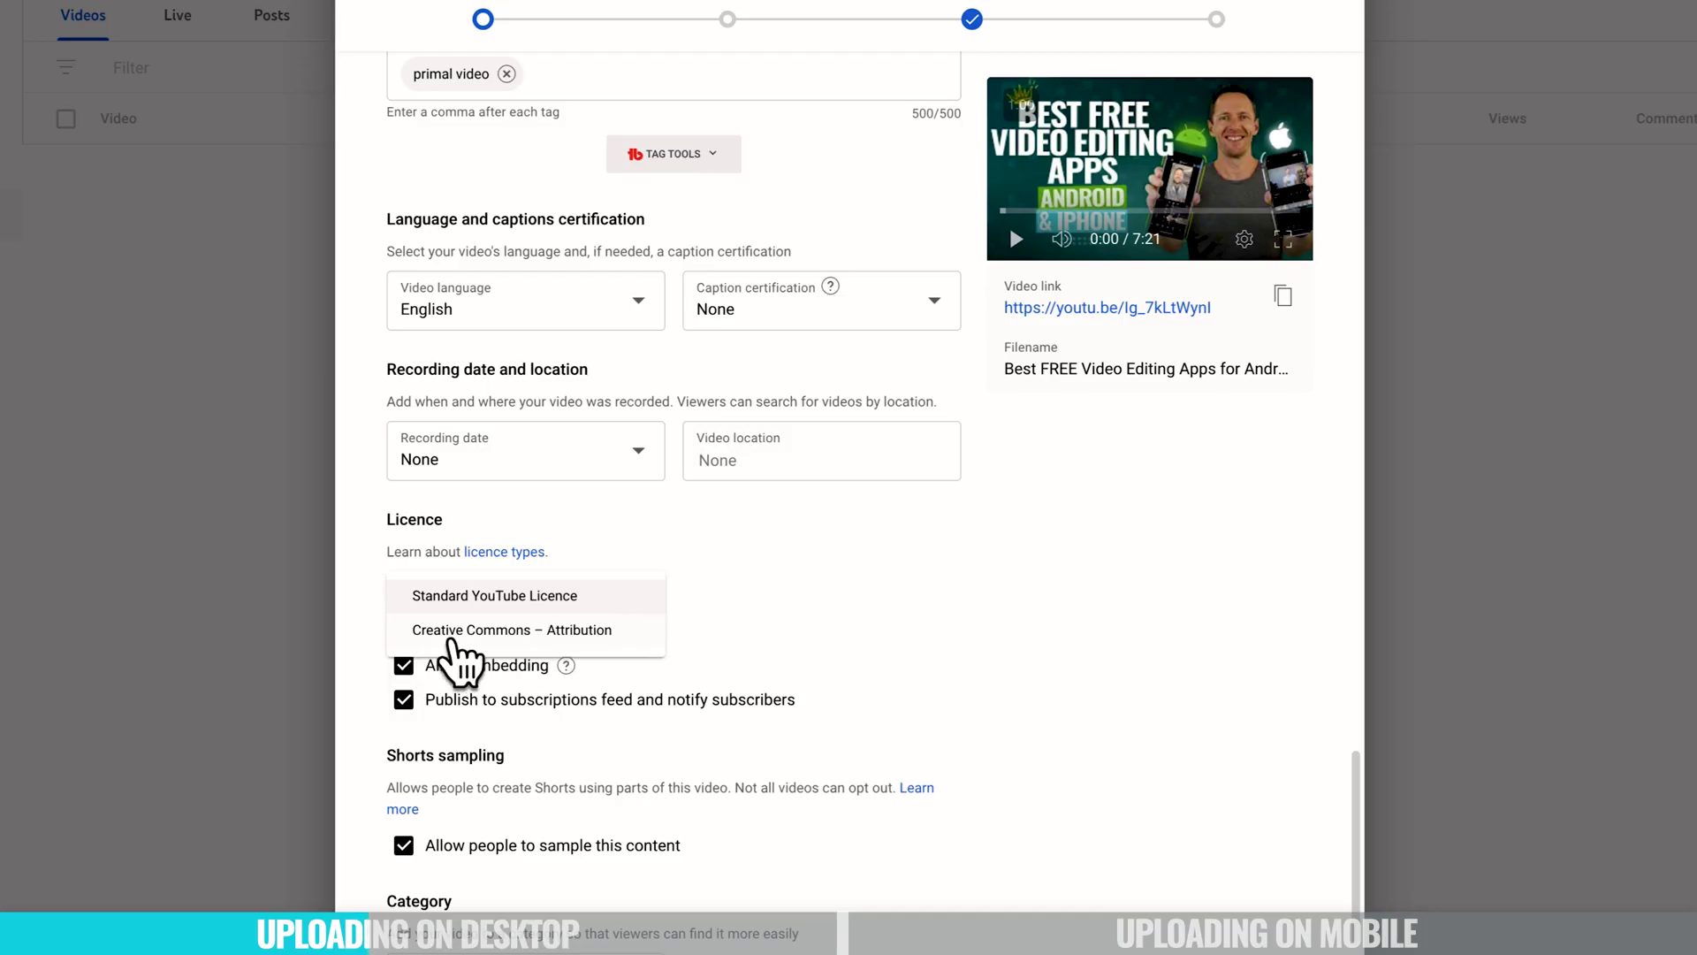
{"action": "left_click", "coordinate": [635, 604]}
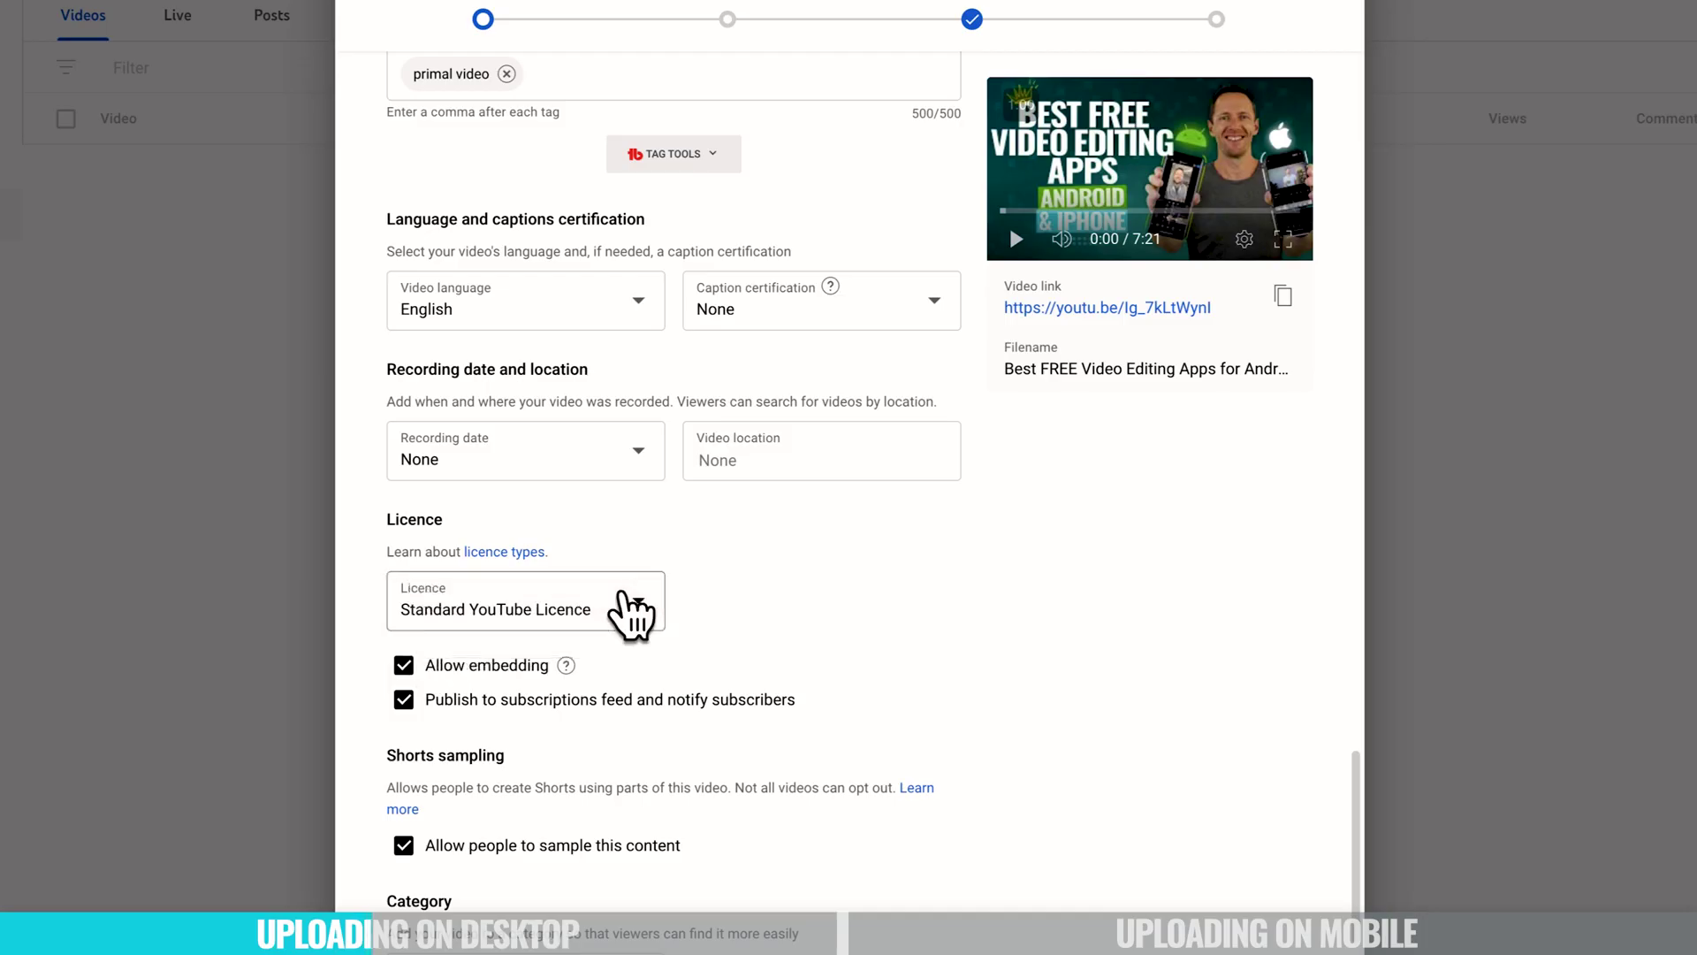
{"action": "scroll", "coordinate": [800, 606], "scroll_direction": "down", "scroll_amount": 1}
{"action": "scroll", "coordinate": [800, 607], "scroll_direction": "down", "scroll_amount": 1}
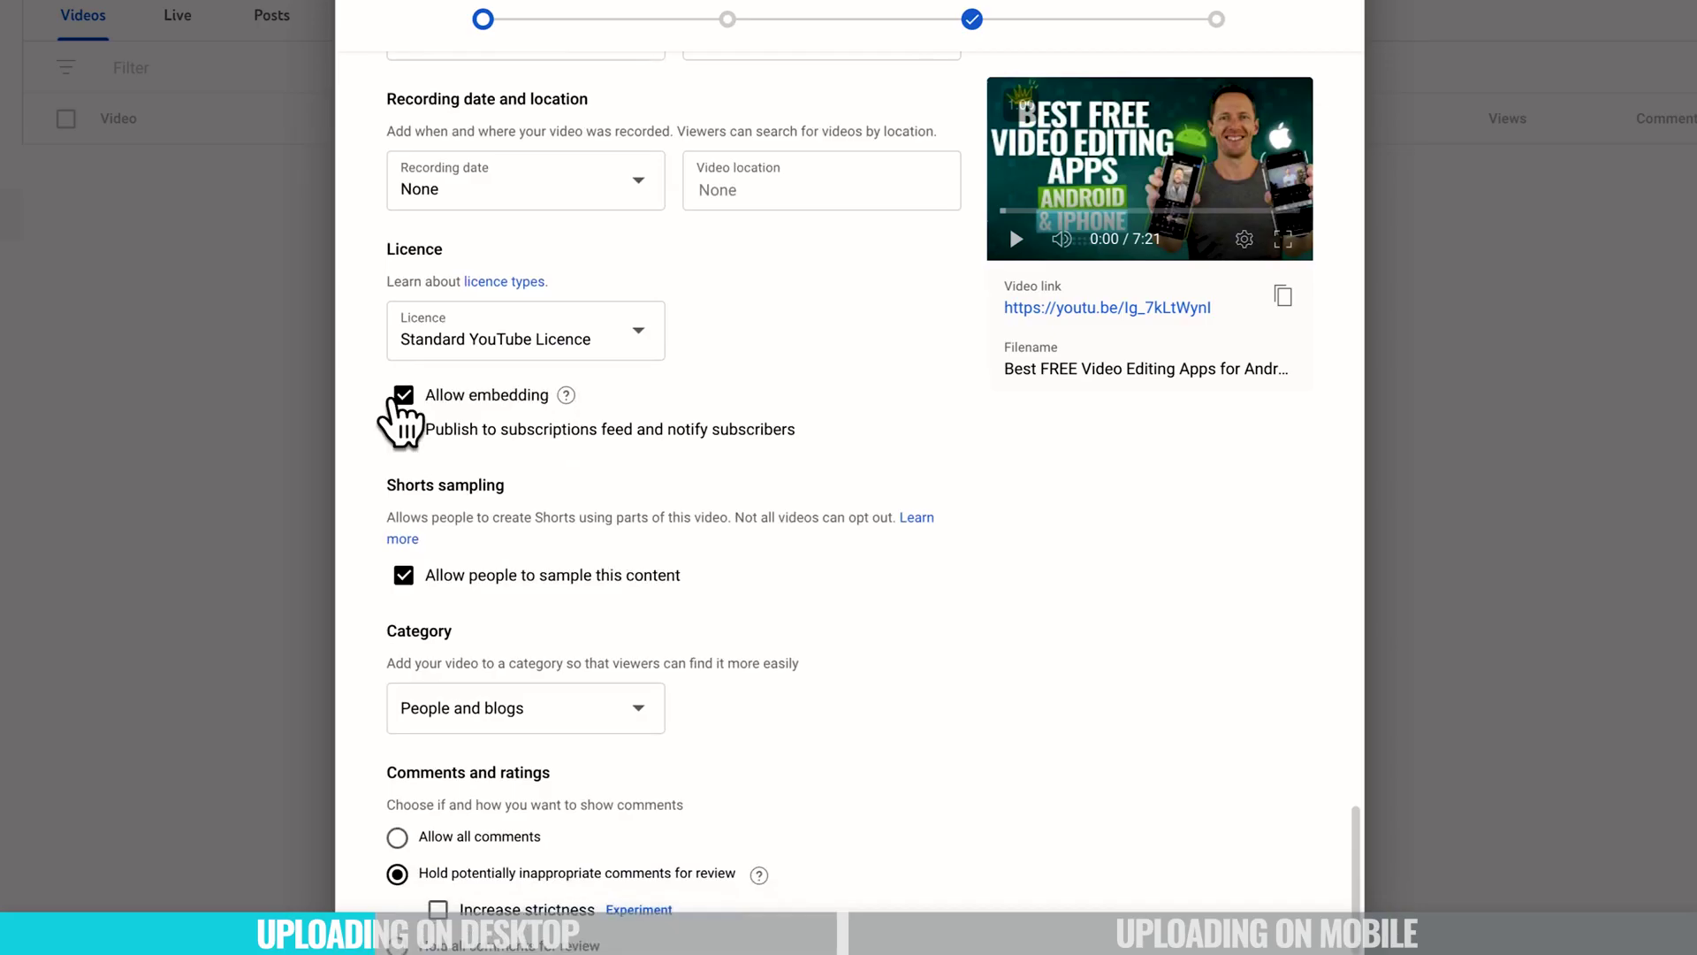
{"action": "mouse_move", "coordinate": [565, 394]}
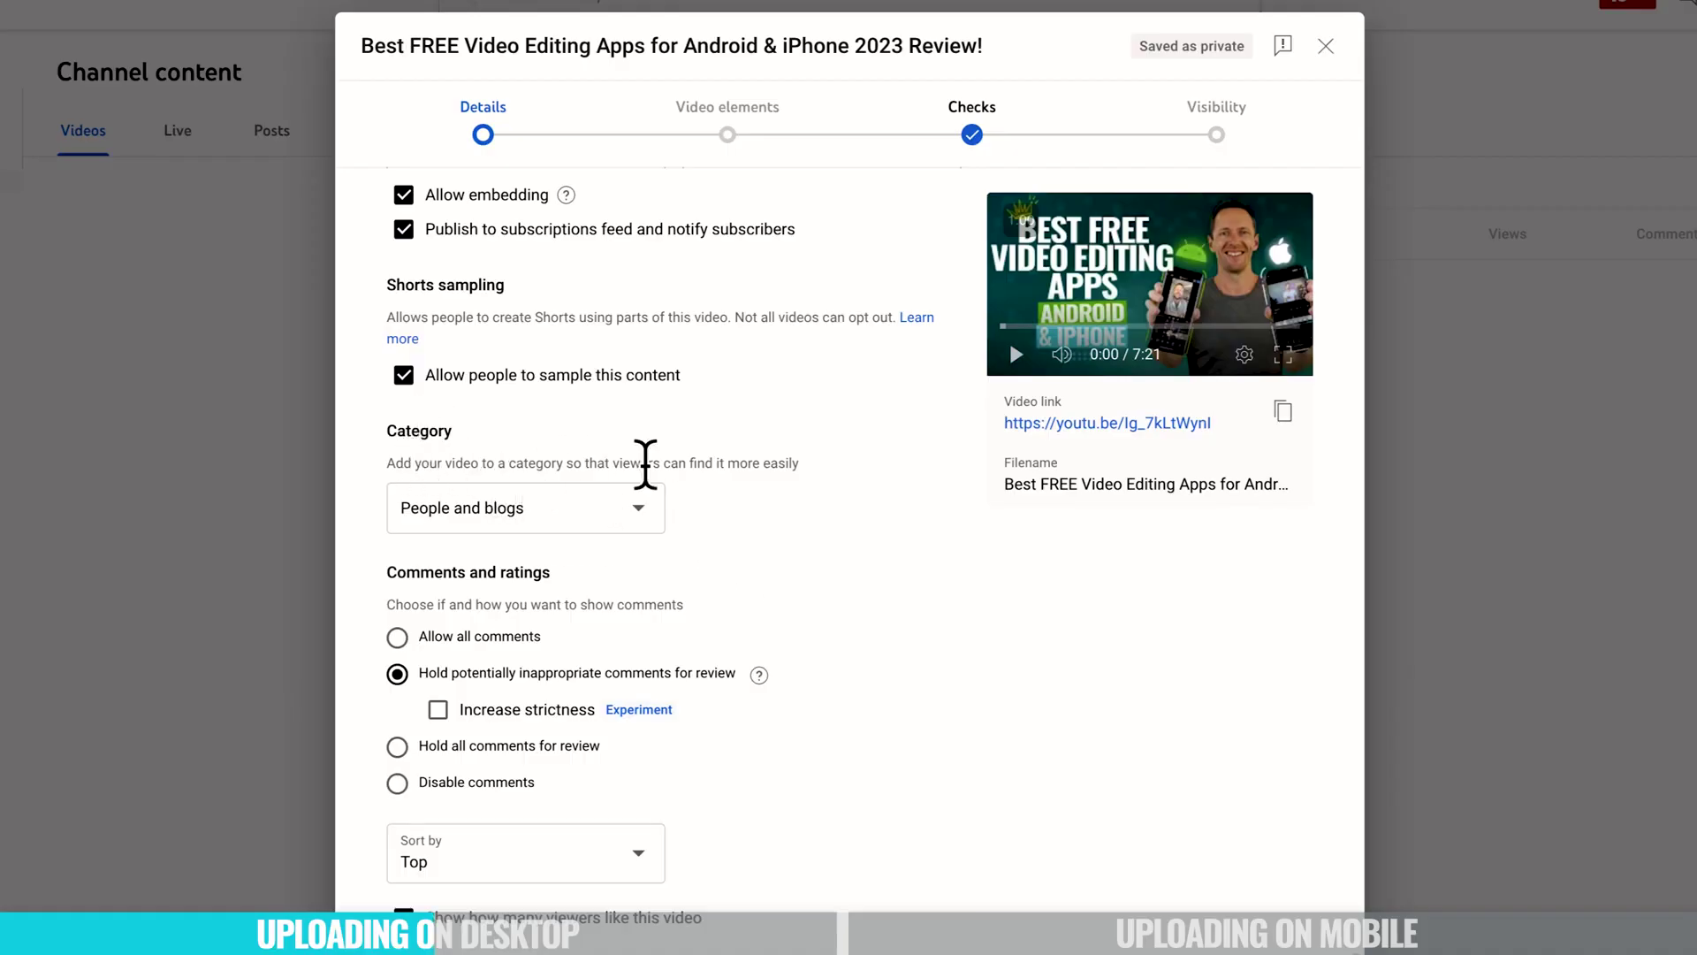
Step: Set the video's category to Film and animation
{"action": "left_click", "coordinate": [638, 511]}
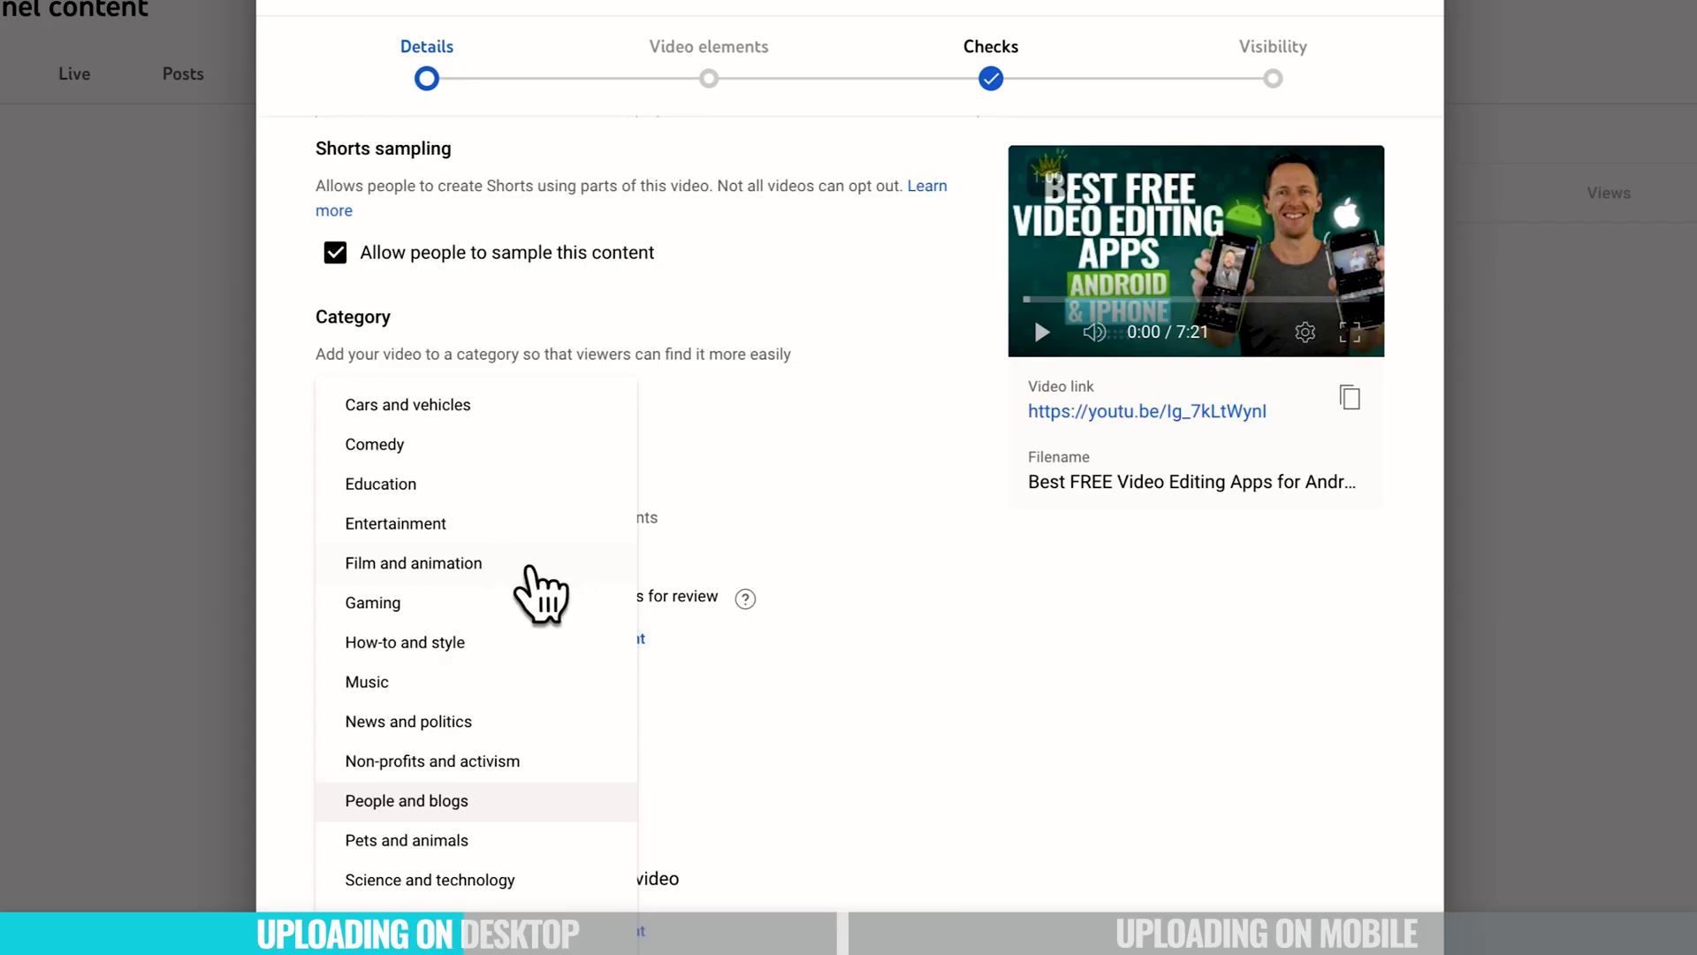
{"action": "left_click", "coordinate": [530, 569]}
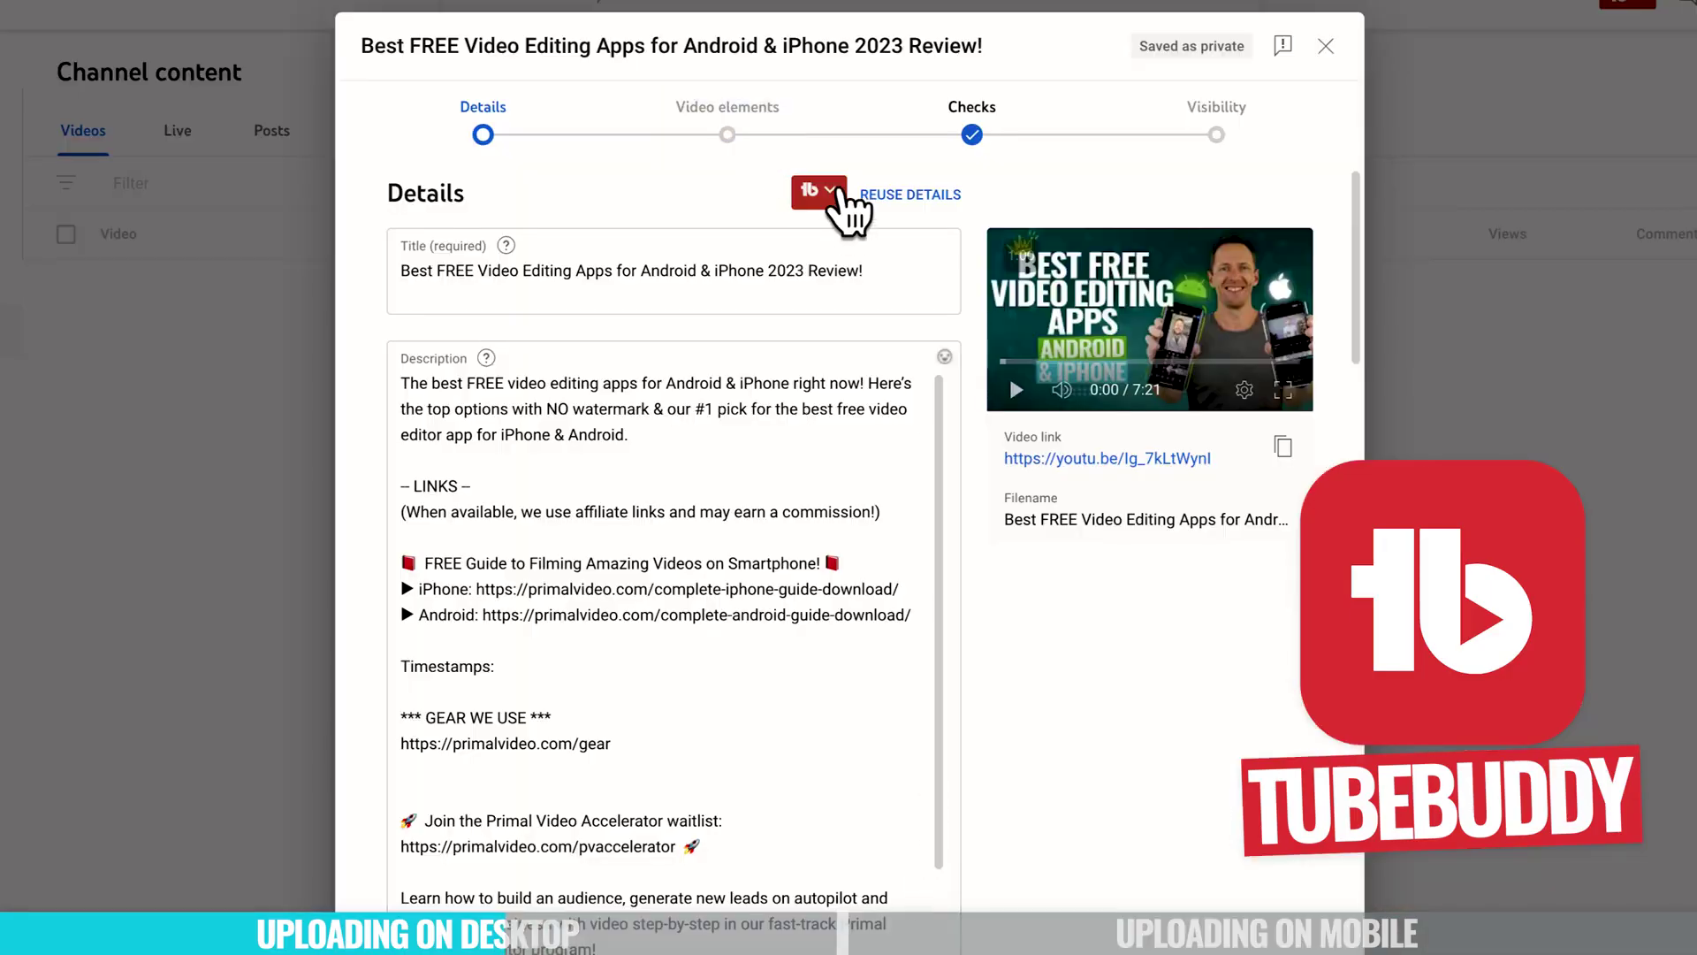
Step: Examine where TubeBuddy adds its tools to the video details, down to its thumbnail creator
{"action": "scroll", "coordinate": [935, 447], "scroll_direction": "down", "scroll_amount": 6}
{"action": "scroll", "coordinate": [933, 442], "scroll_direction": "down", "scroll_amount": 10}
{"action": "scroll", "coordinate": [1089, 902], "scroll_direction": "down", "scroll_amount": 5}
{"action": "scroll", "coordinate": [1043, 915], "scroll_direction": "down", "scroll_amount": 2}
{"action": "scroll", "coordinate": [1005, 928], "scroll_direction": "up", "scroll_amount": 1}
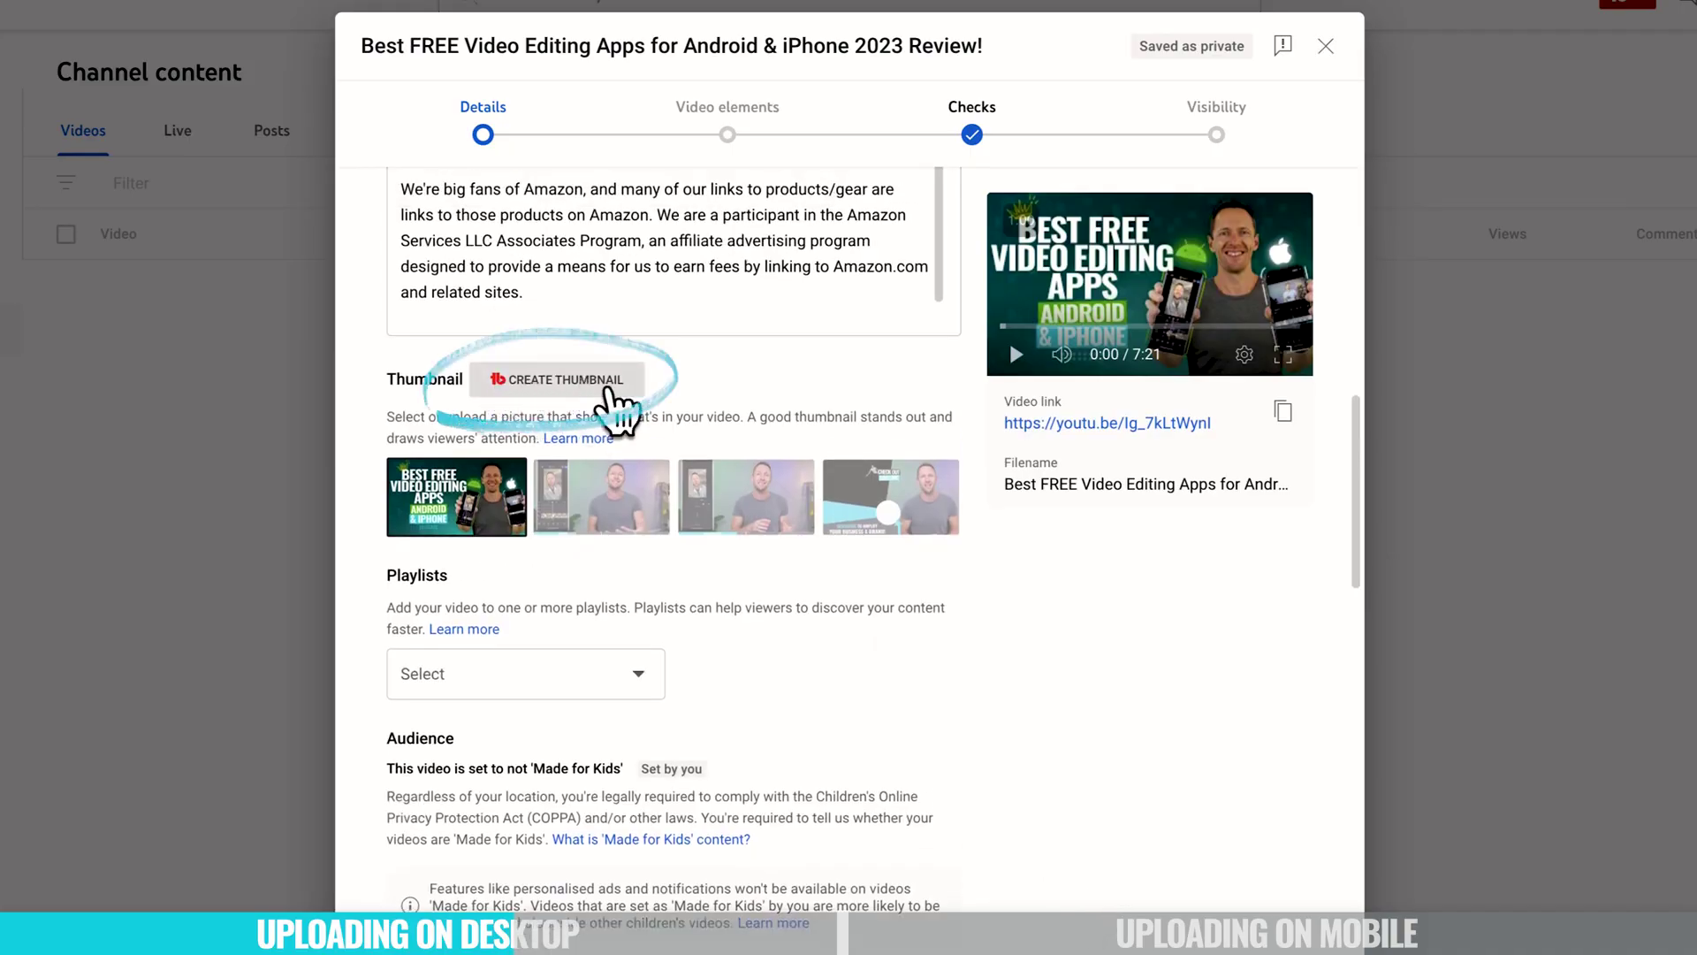
Step: Expand TubeBuddy's tag tools beneath the tags and examine the tag functions and recommended tags
{"action": "scroll", "coordinate": [960, 796], "scroll_direction": "down", "scroll_amount": 10}
{"action": "scroll", "coordinate": [966, 796], "scroll_direction": "down", "scroll_amount": 10}
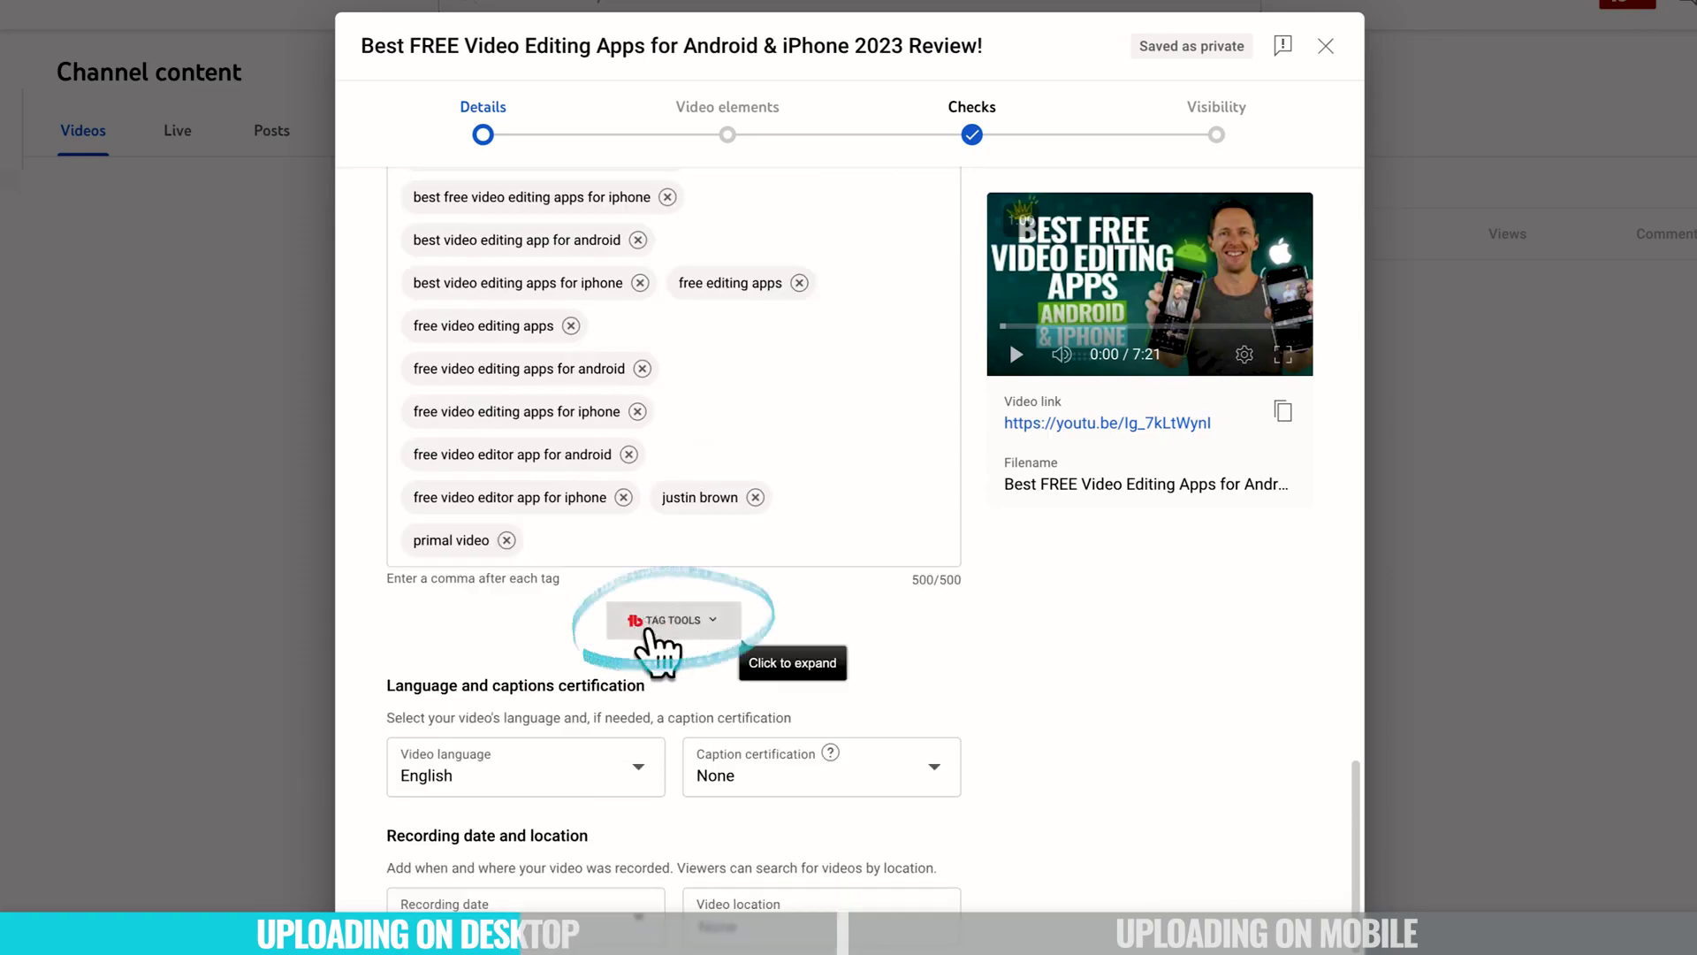
{"action": "left_click", "coordinate": [658, 622]}
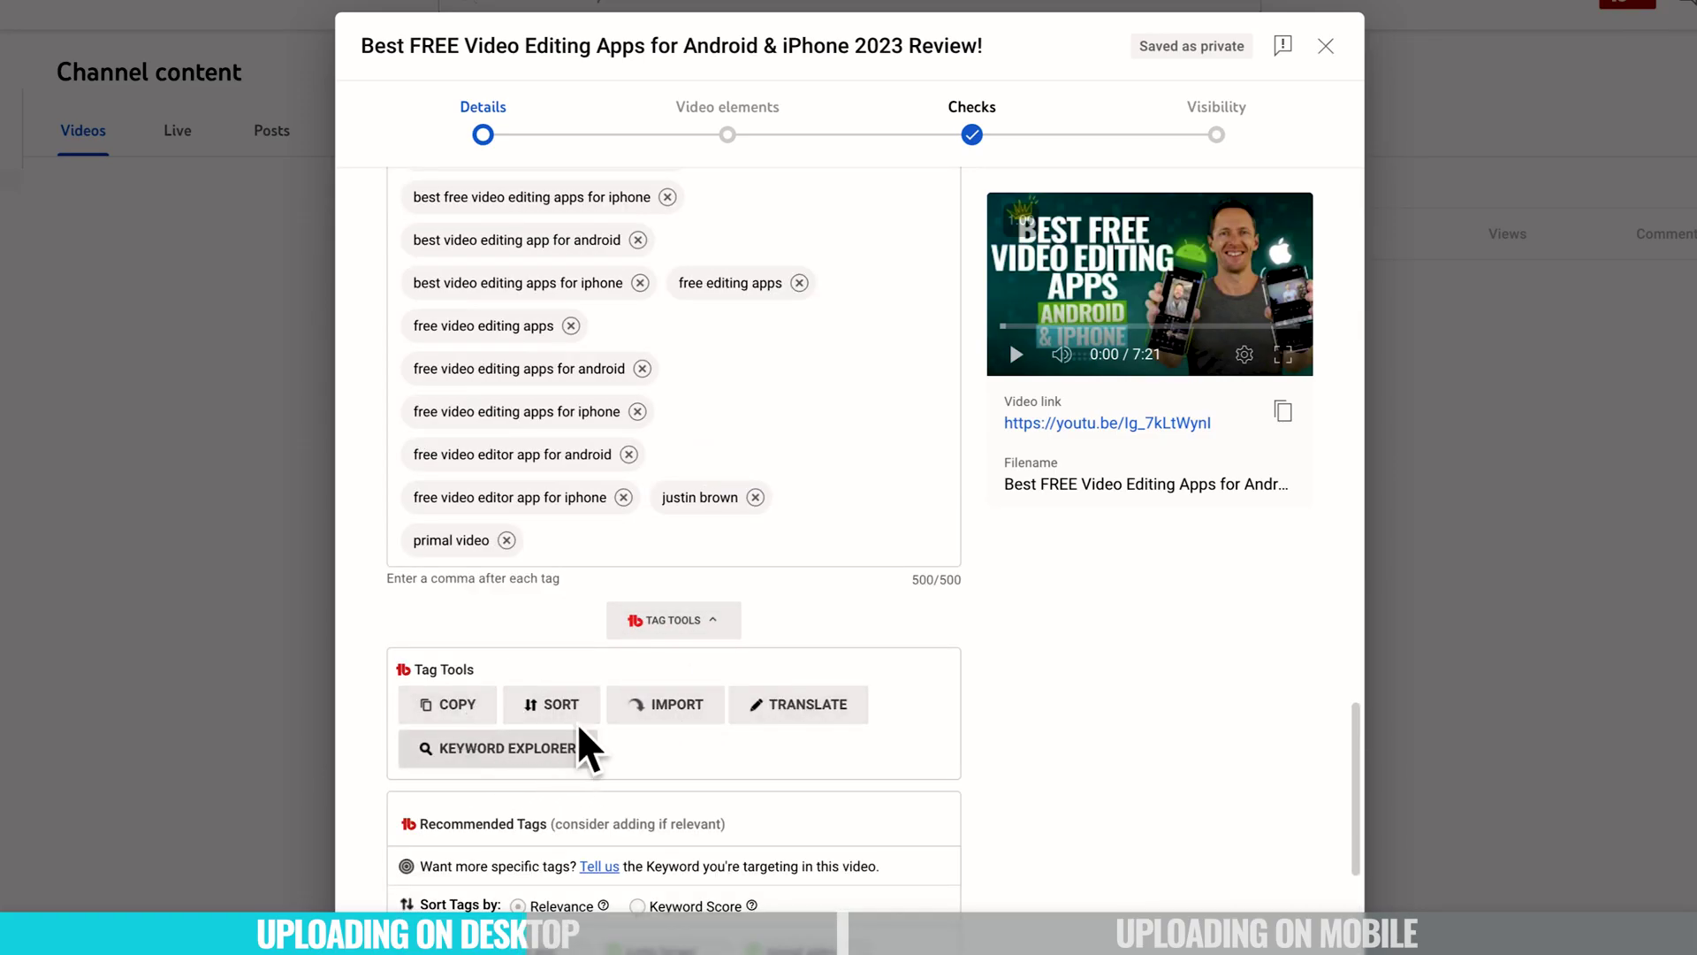
{"action": "scroll", "coordinate": [1042, 923], "scroll_direction": "down", "scroll_amount": 3}
{"action": "scroll", "coordinate": [1045, 939], "scroll_direction": "down", "scroll_amount": 3}
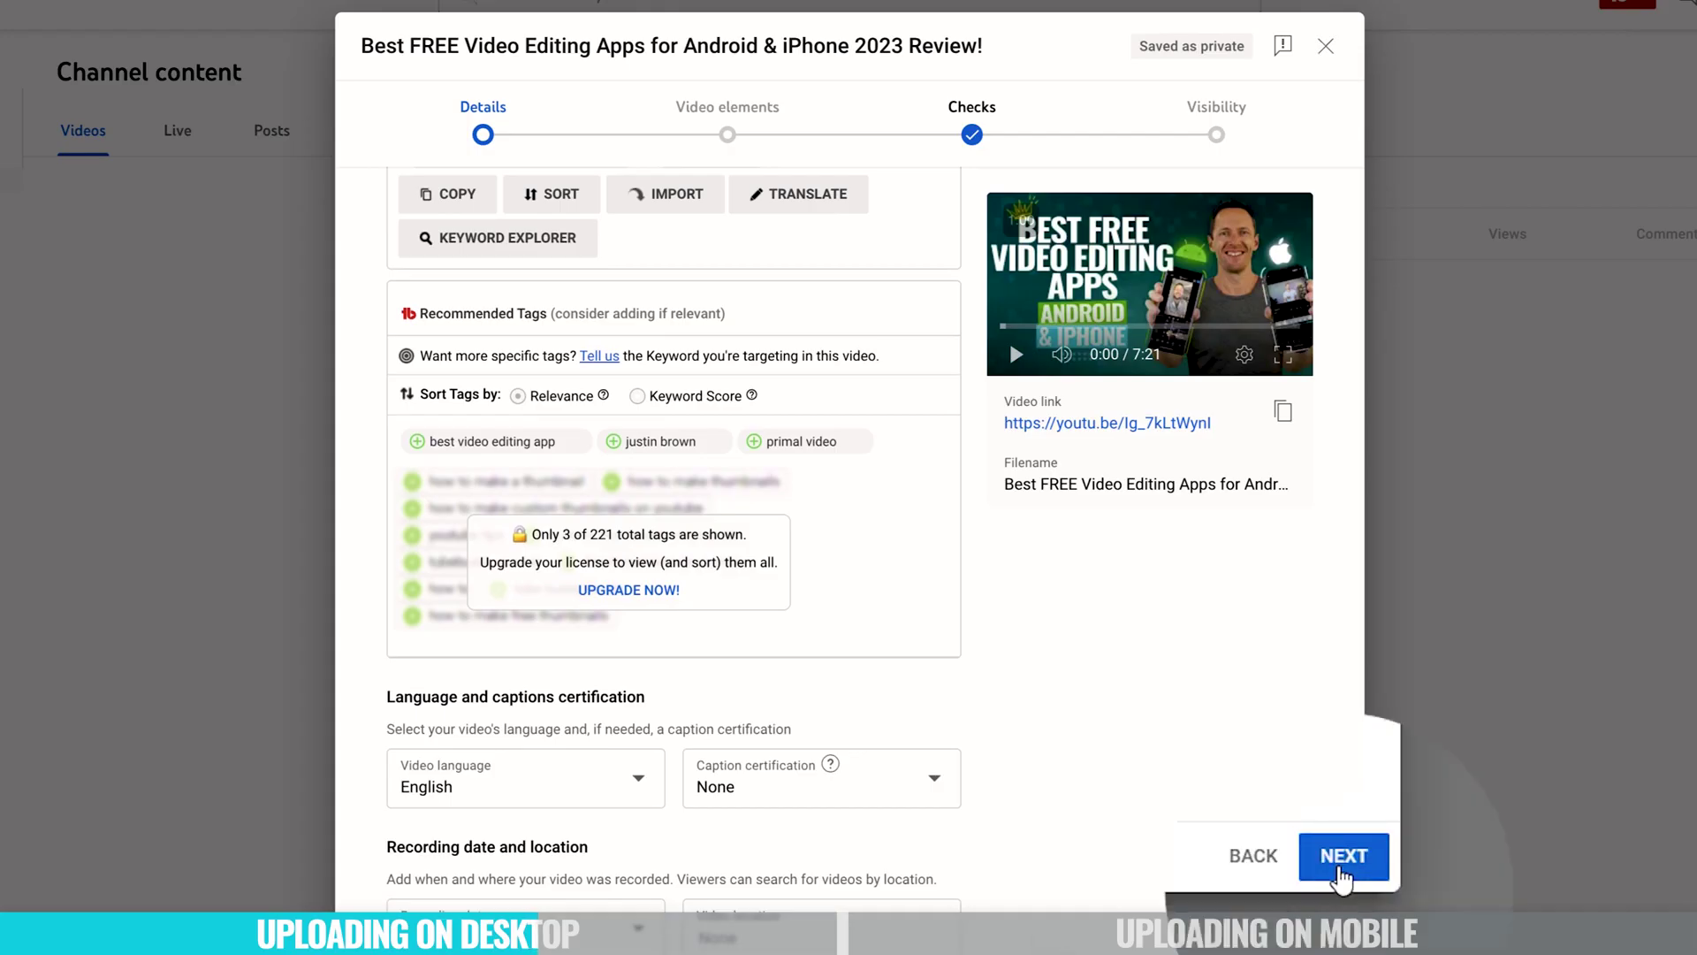
Step: Continue to the video elements stage, try importing an end screen from another video, and discard the changes
{"action": "left_click", "coordinate": [1343, 856]}
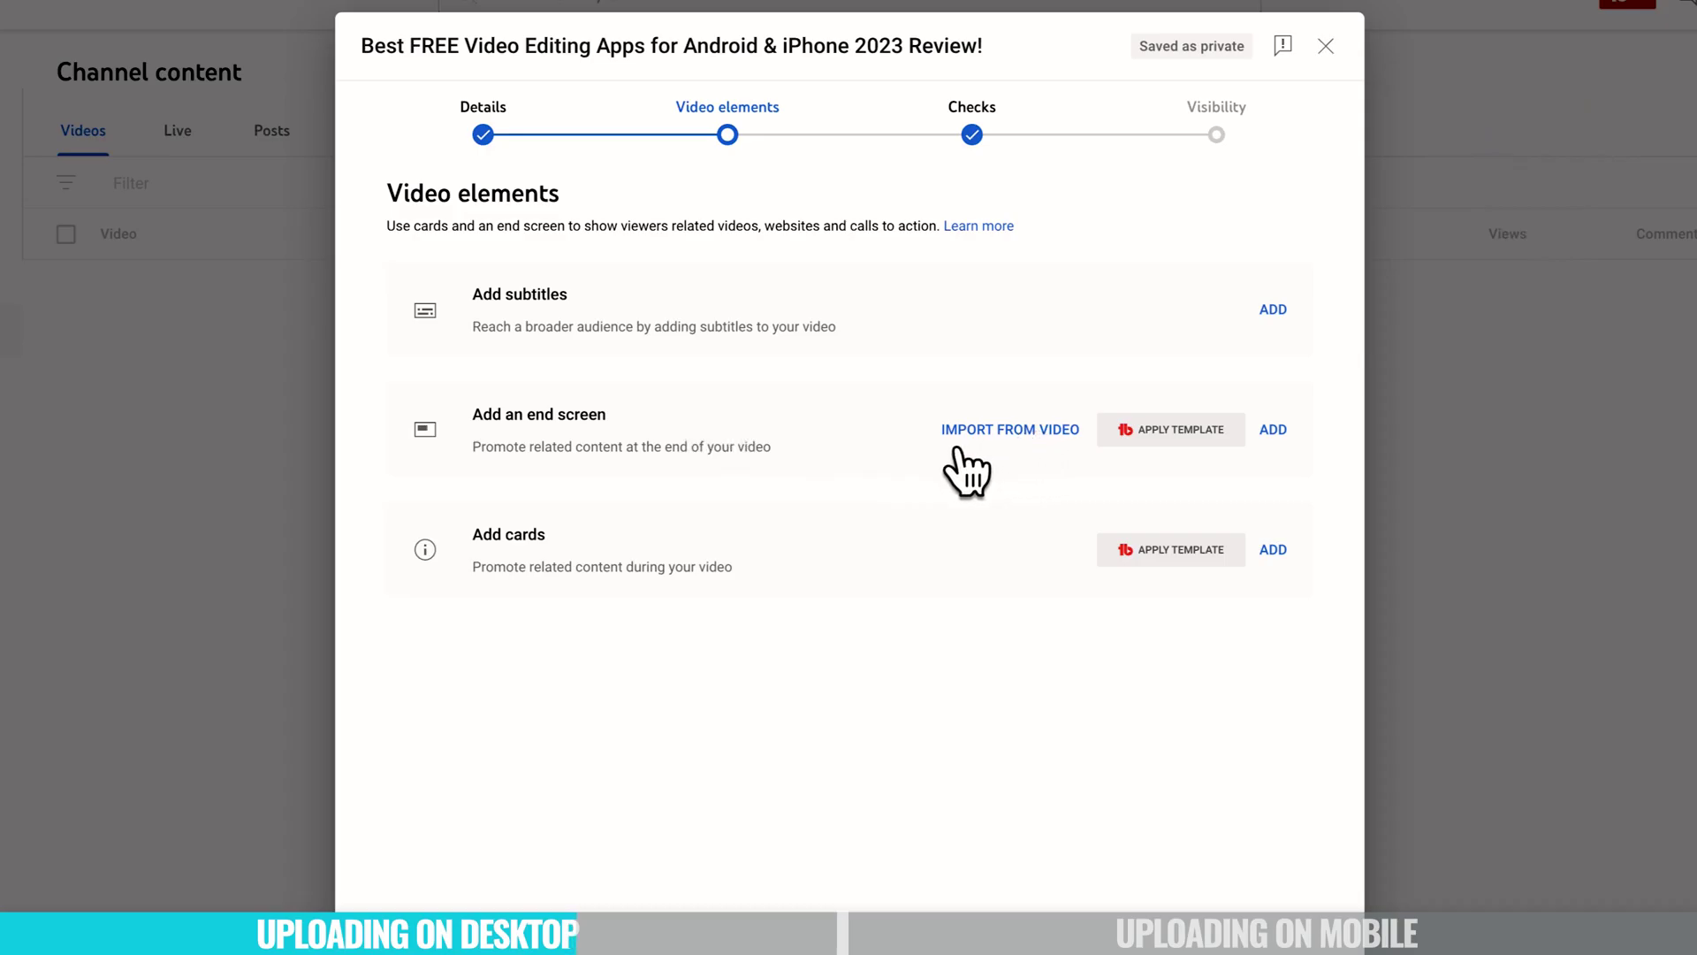
{"action": "left_click", "coordinate": [1017, 430]}
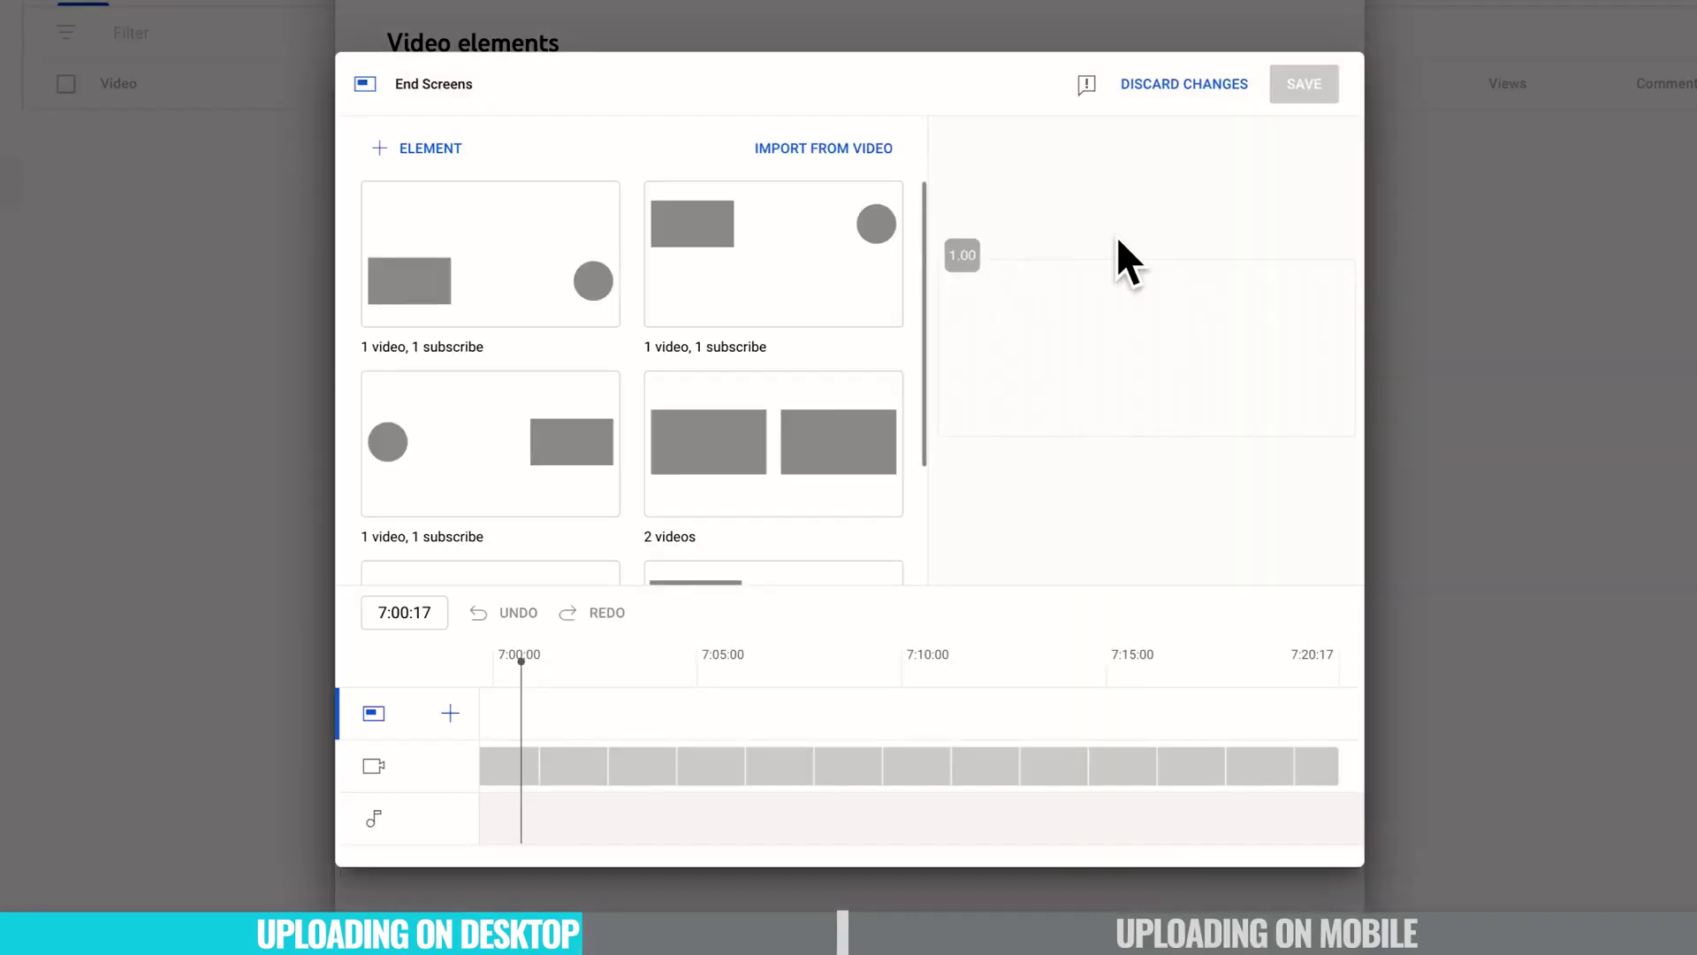
{"action": "left_click", "coordinate": [1189, 88]}
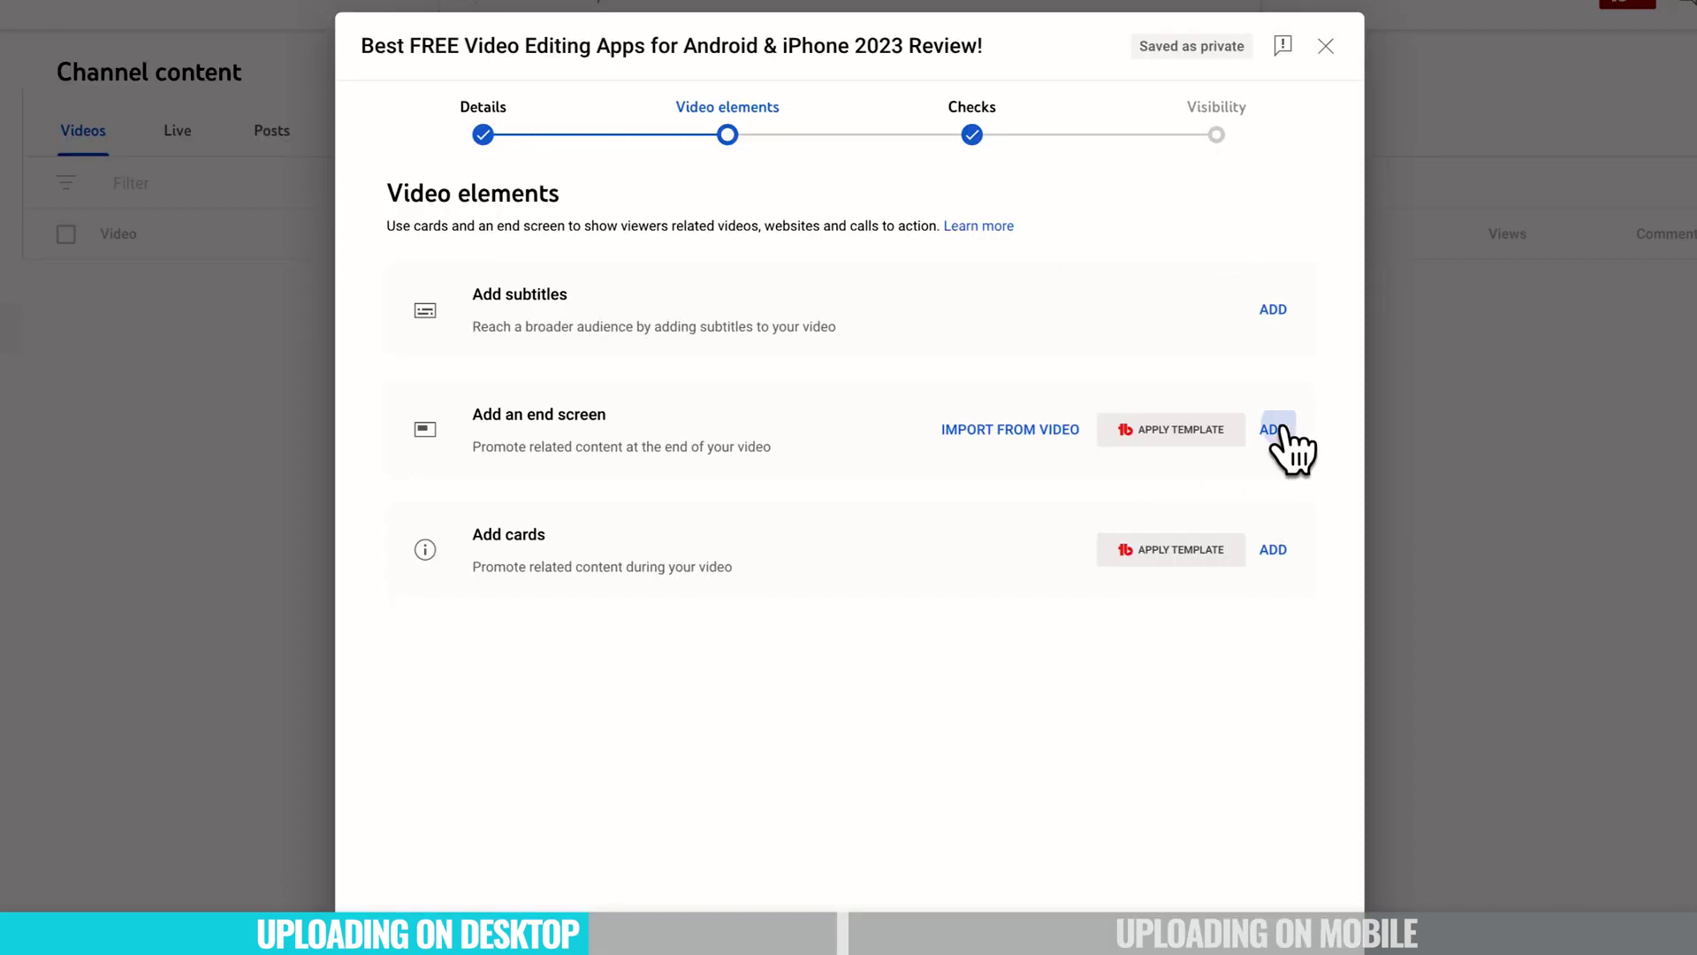
Step: Add an end screen to the video using the template with one video, one playlist and one subscribe element
{"action": "left_click", "coordinate": [1279, 431]}
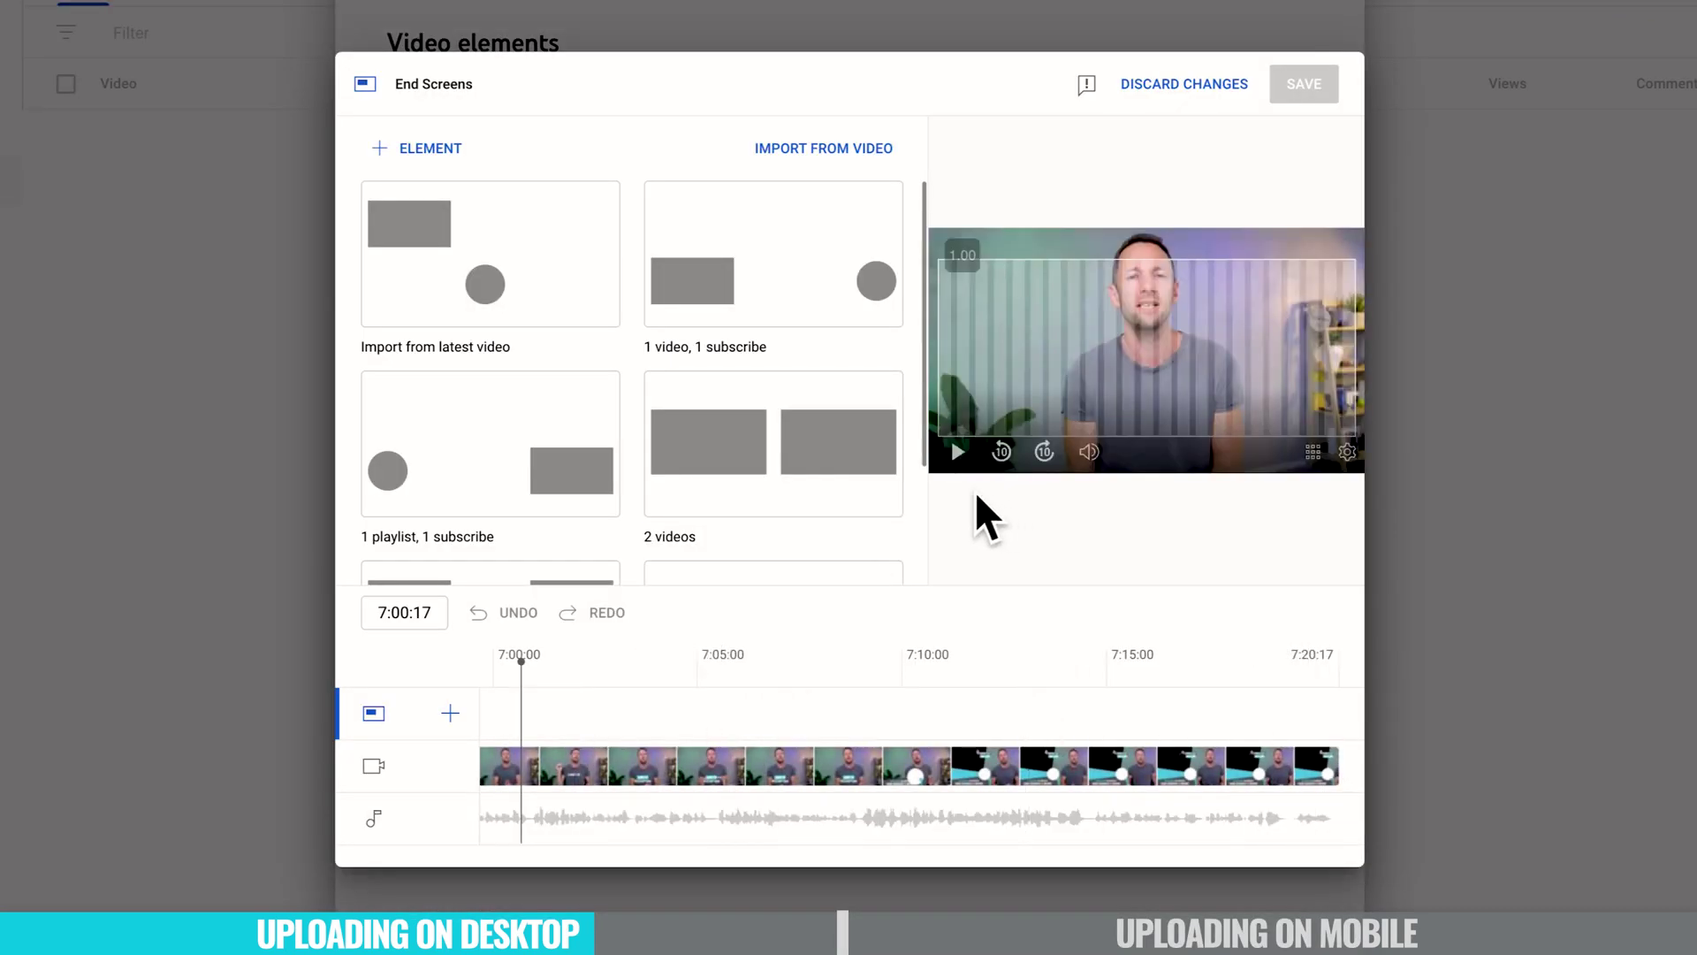
{"action": "left_click", "coordinate": [956, 455]}
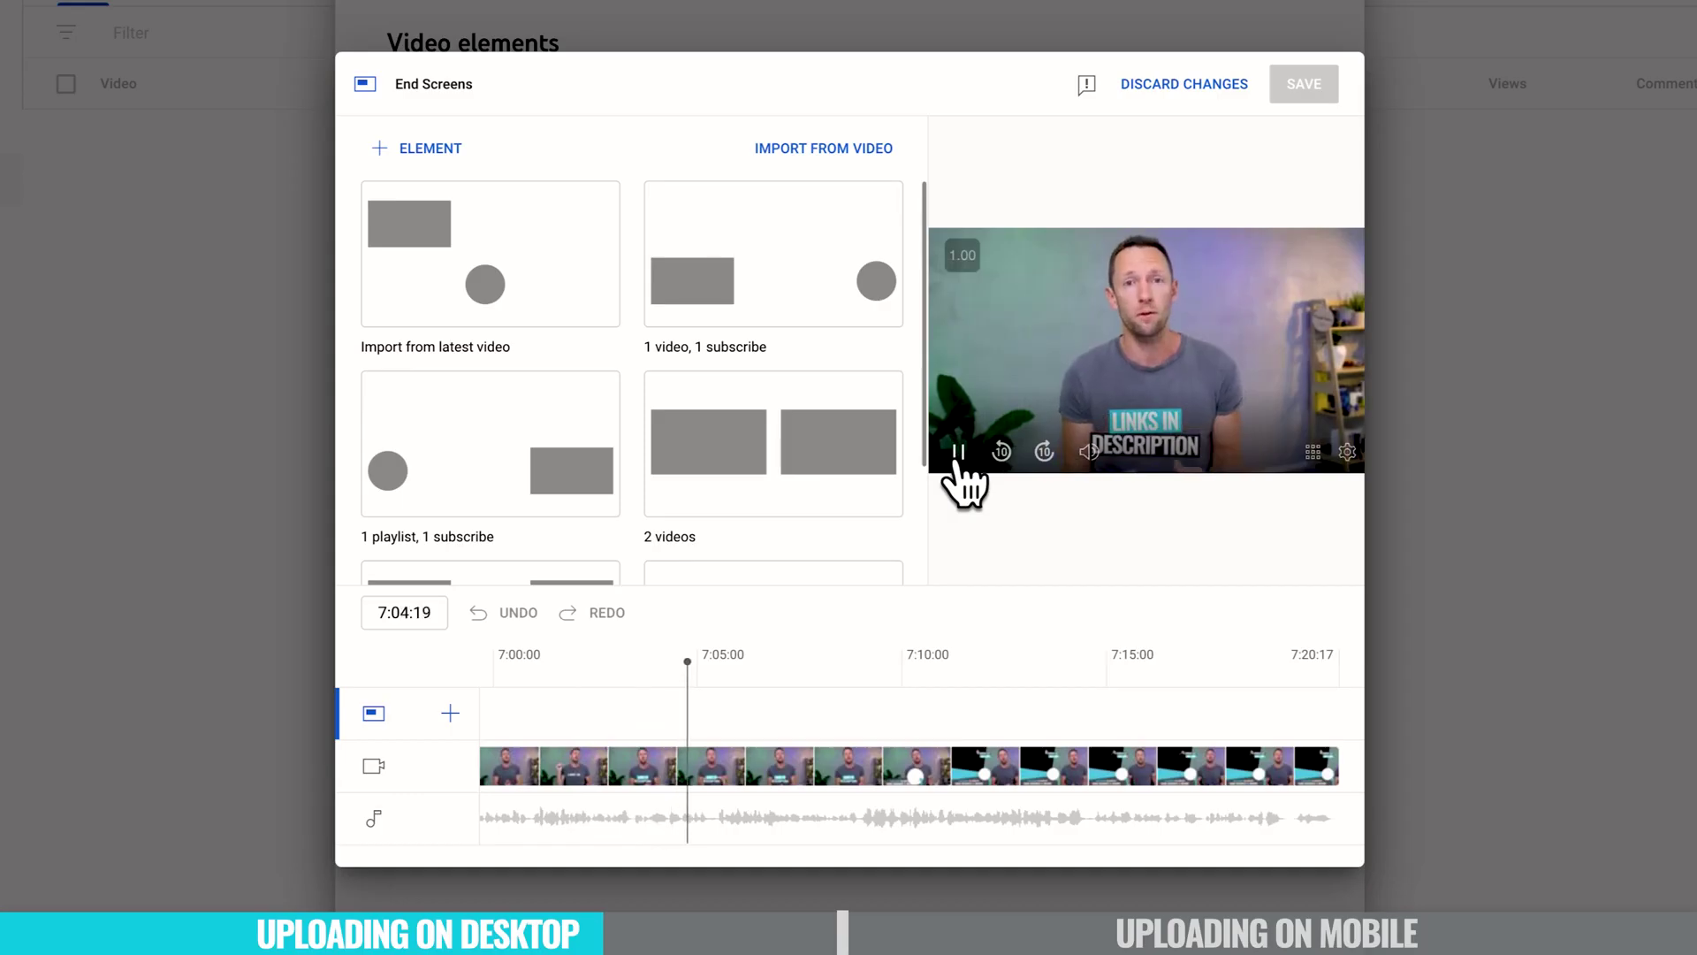
{"action": "left_click", "coordinate": [957, 453]}
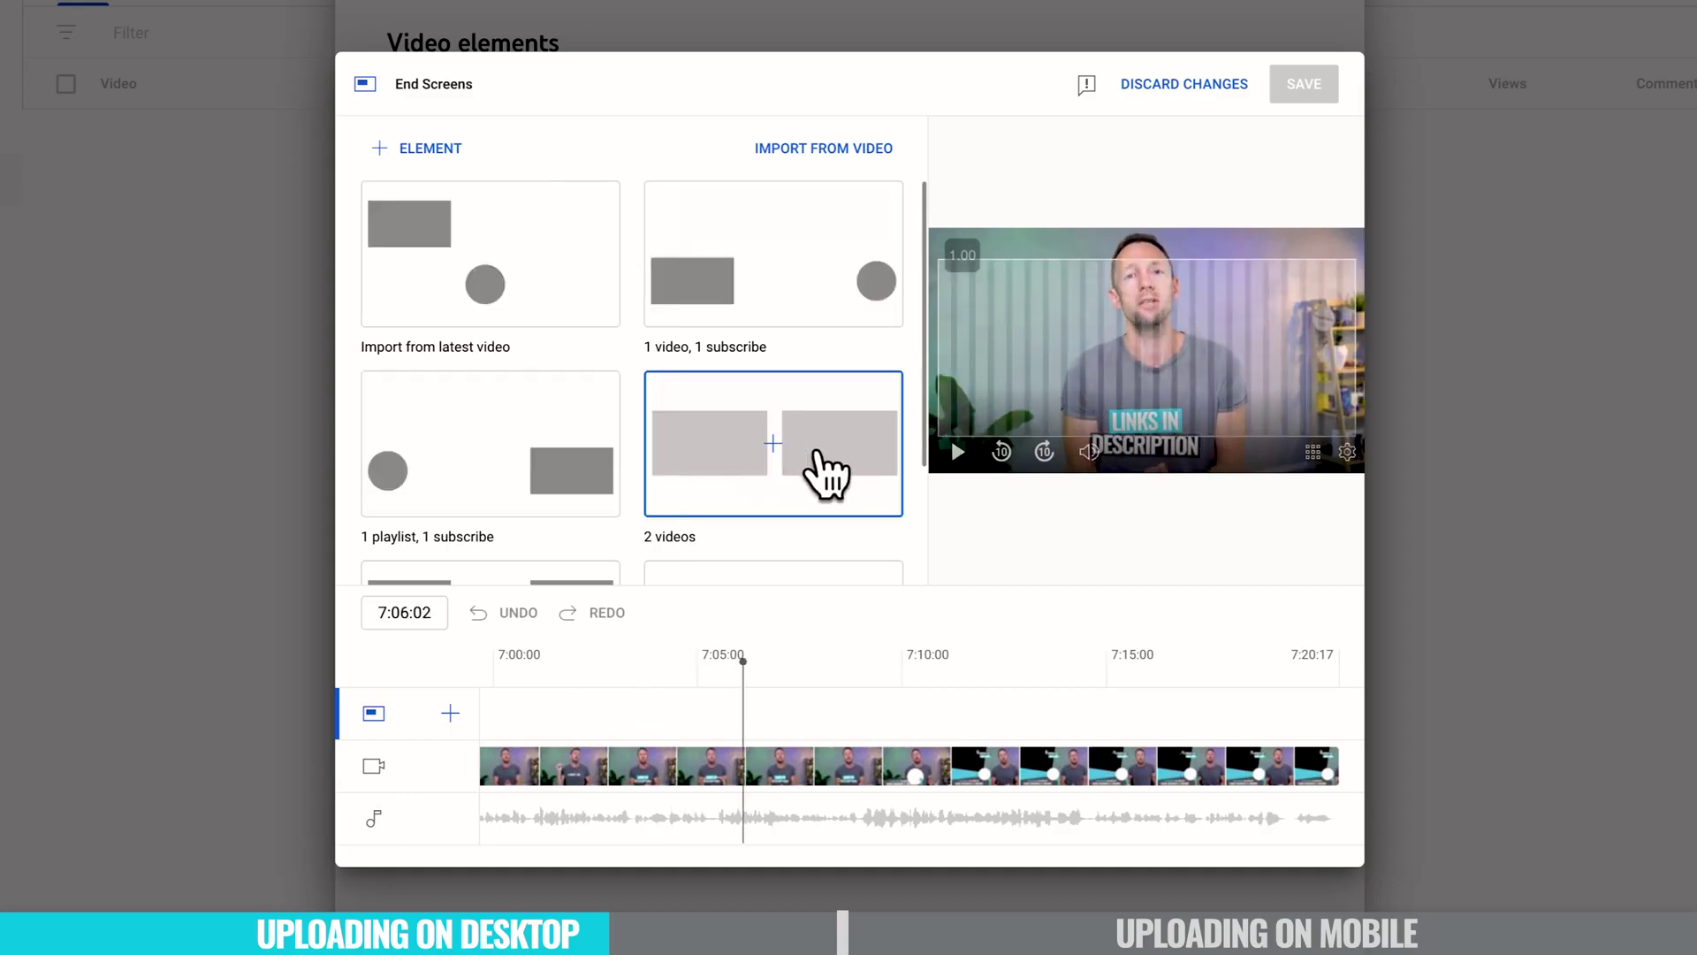
{"action": "scroll", "coordinate": [827, 473], "scroll_direction": "down", "scroll_amount": 1}
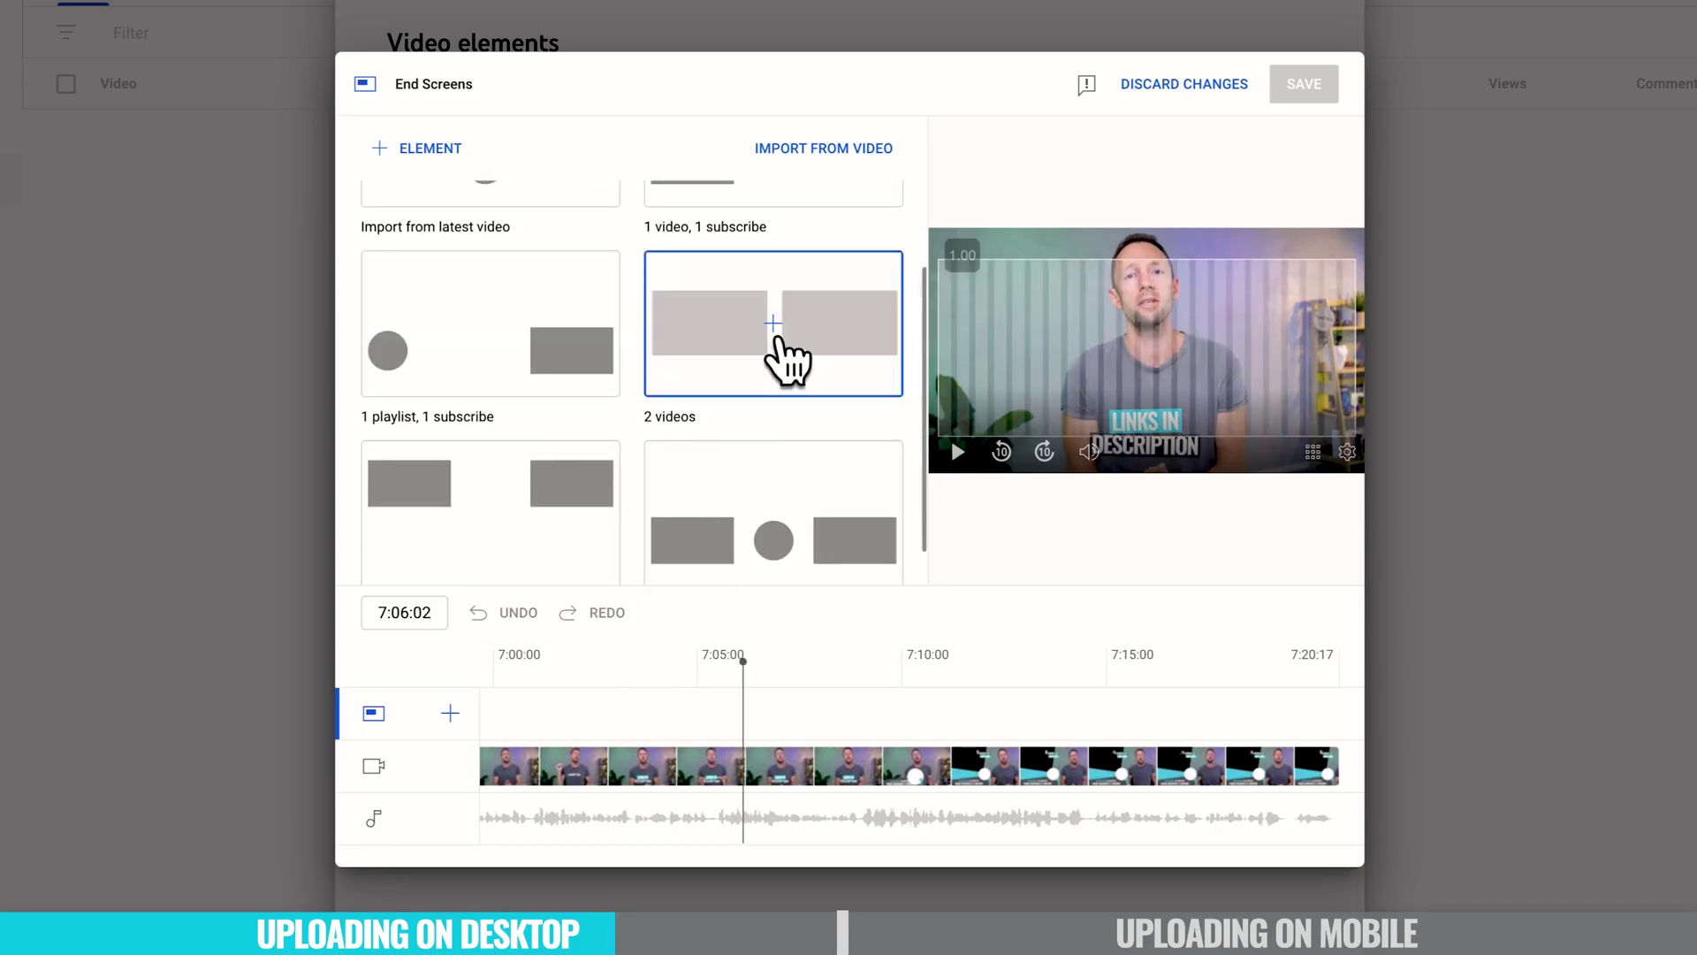
{"action": "scroll", "coordinate": [782, 358], "scroll_direction": "up", "scroll_amount": 1}
{"action": "scroll", "coordinate": [782, 358], "scroll_direction": "down", "scroll_amount": 1}
{"action": "scroll", "coordinate": [782, 358], "scroll_direction": "down", "scroll_amount": 1}
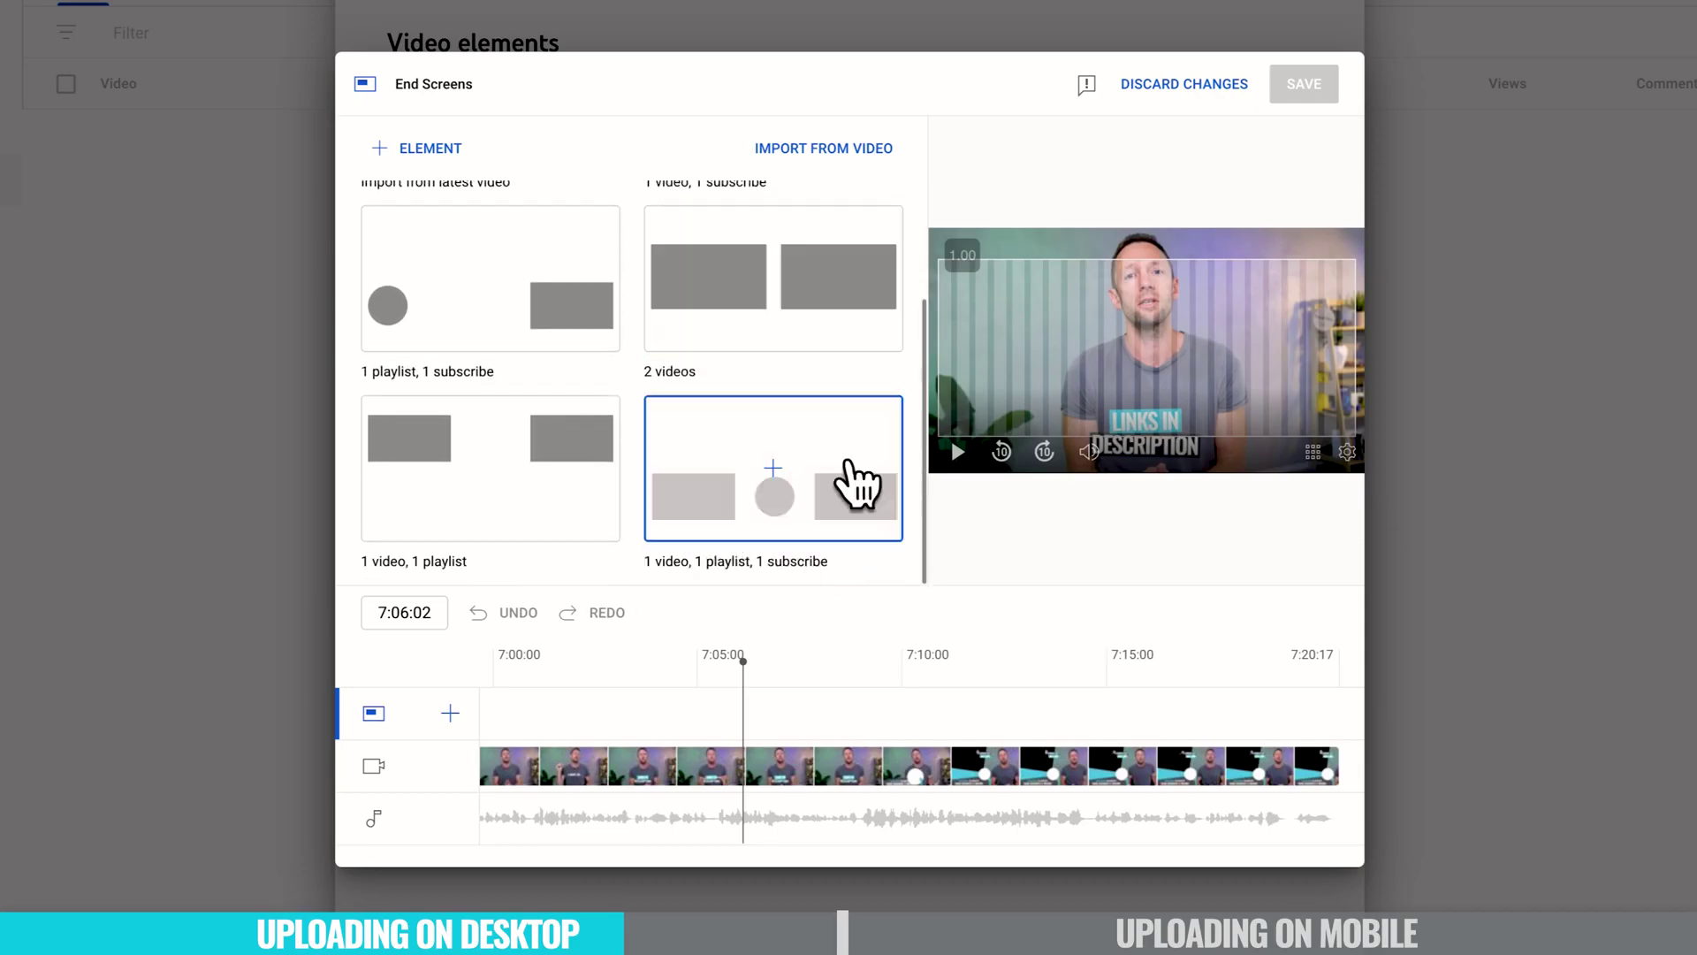
{"action": "left_click", "coordinate": [707, 493]}
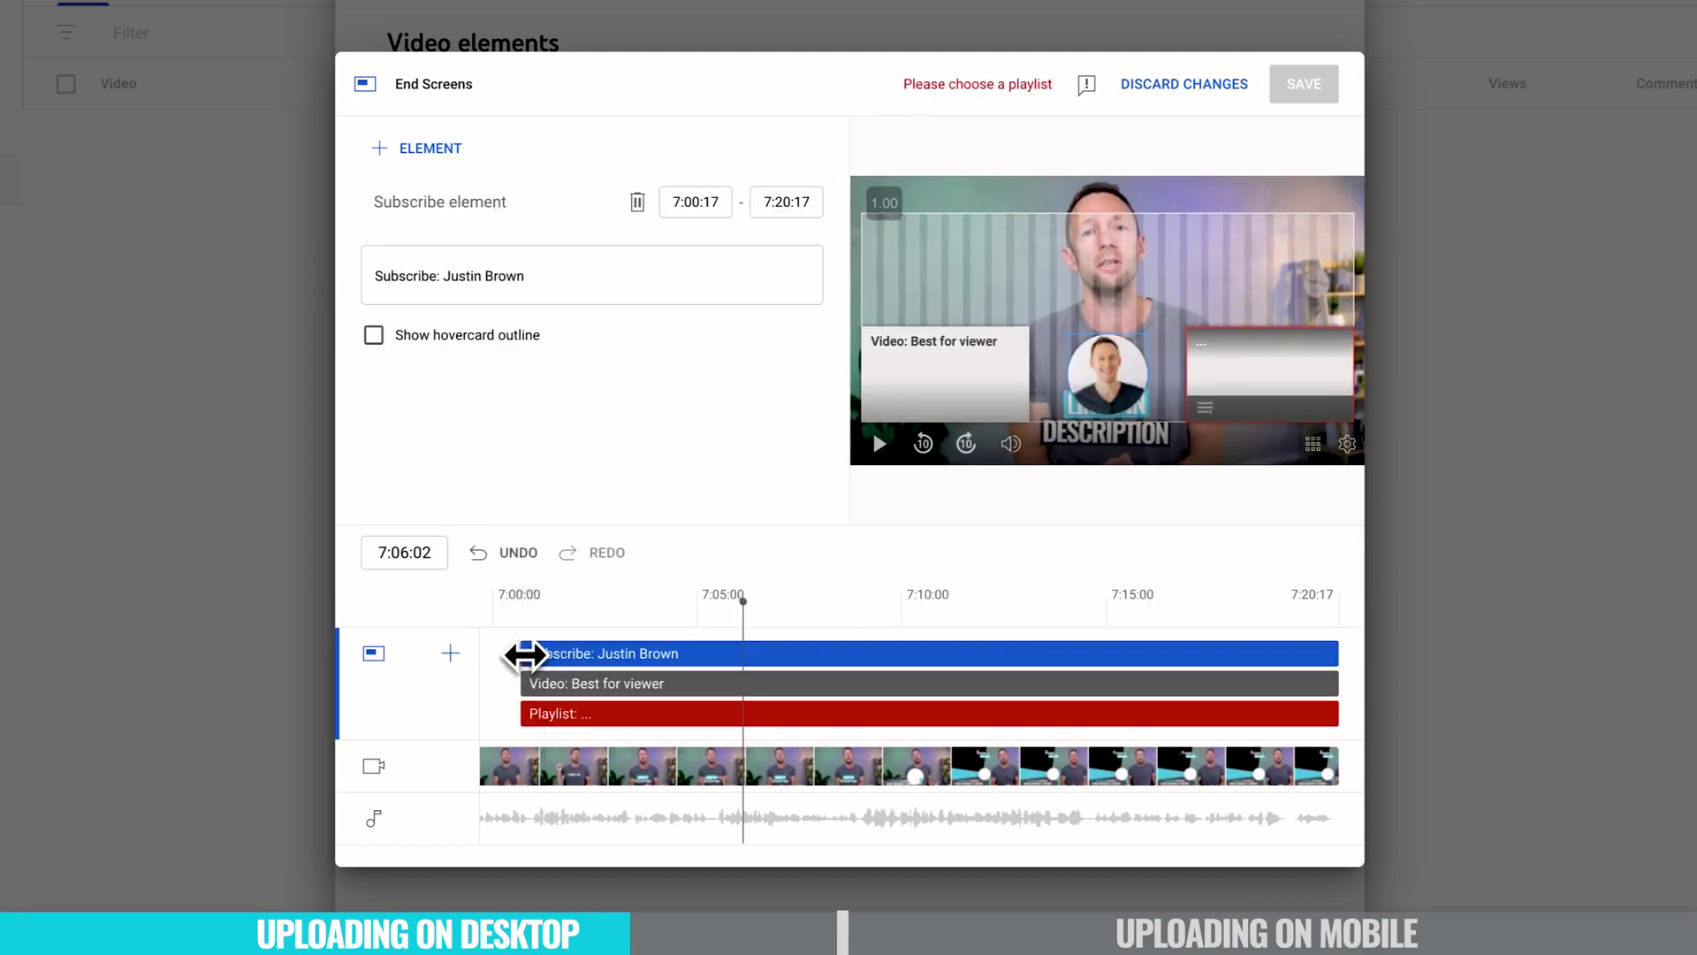
Step: Set the start time of the subscribe, video and playlist end screen elements to 7:11:04
{"action": "left_click_drag", "start_coordinate": [526, 654], "coordinate": [952, 708]}
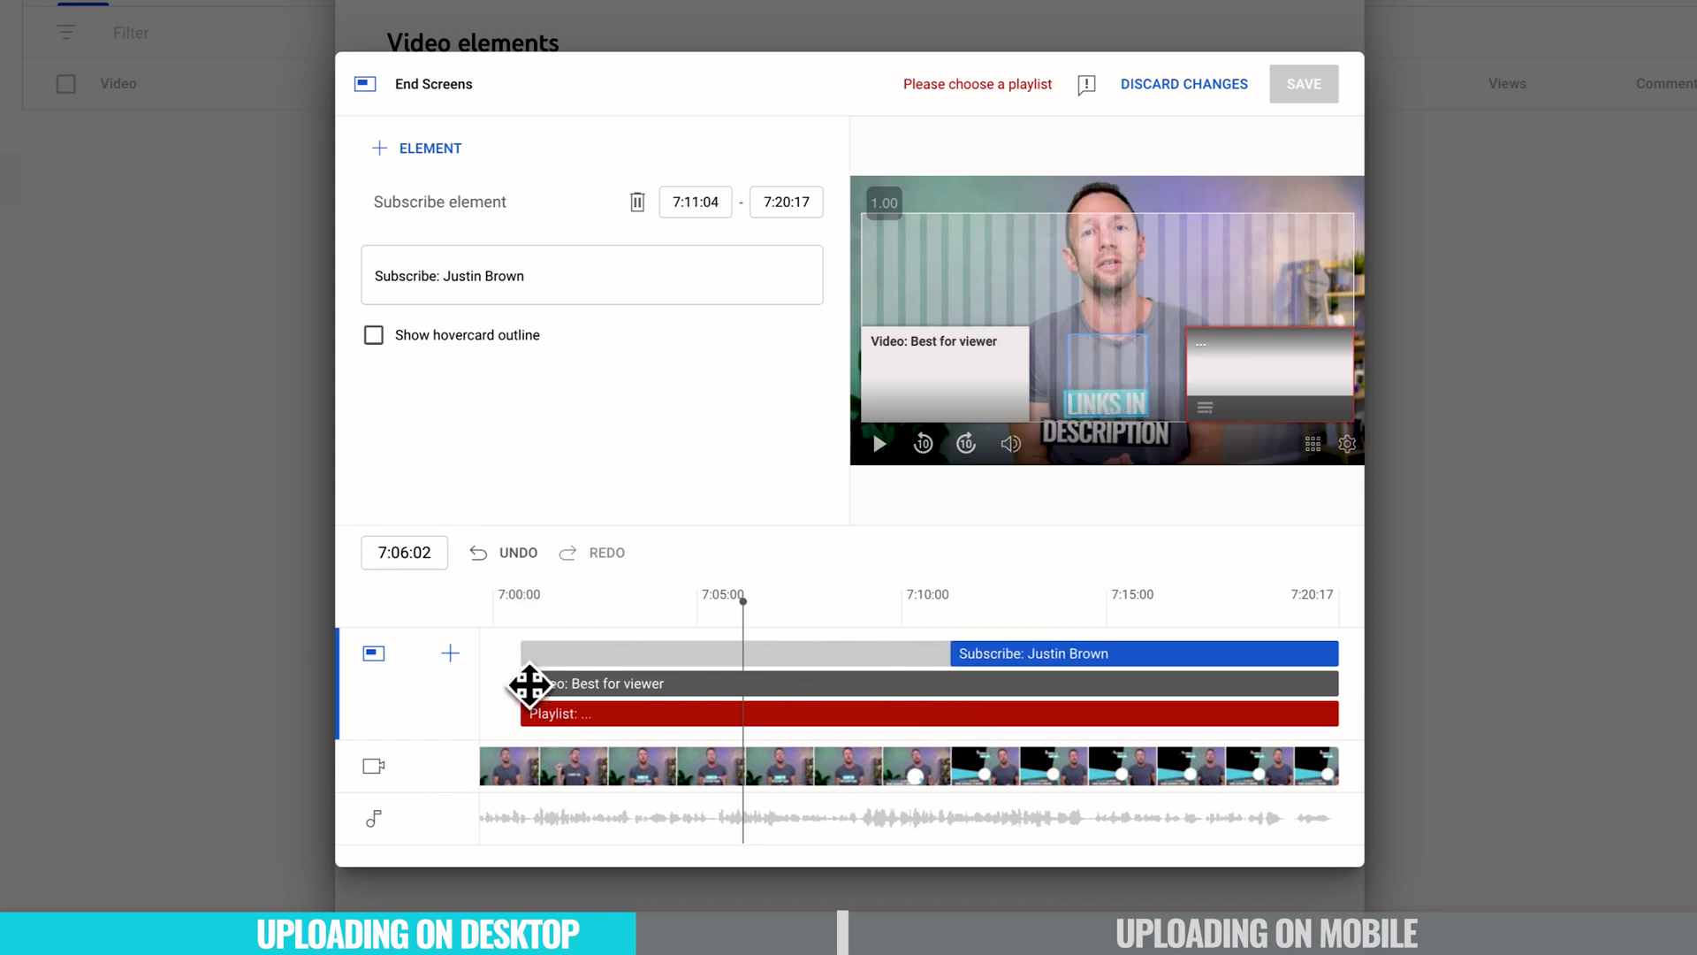
{"action": "left_click_drag", "start_coordinate": [520, 685], "coordinate": [925, 682]}
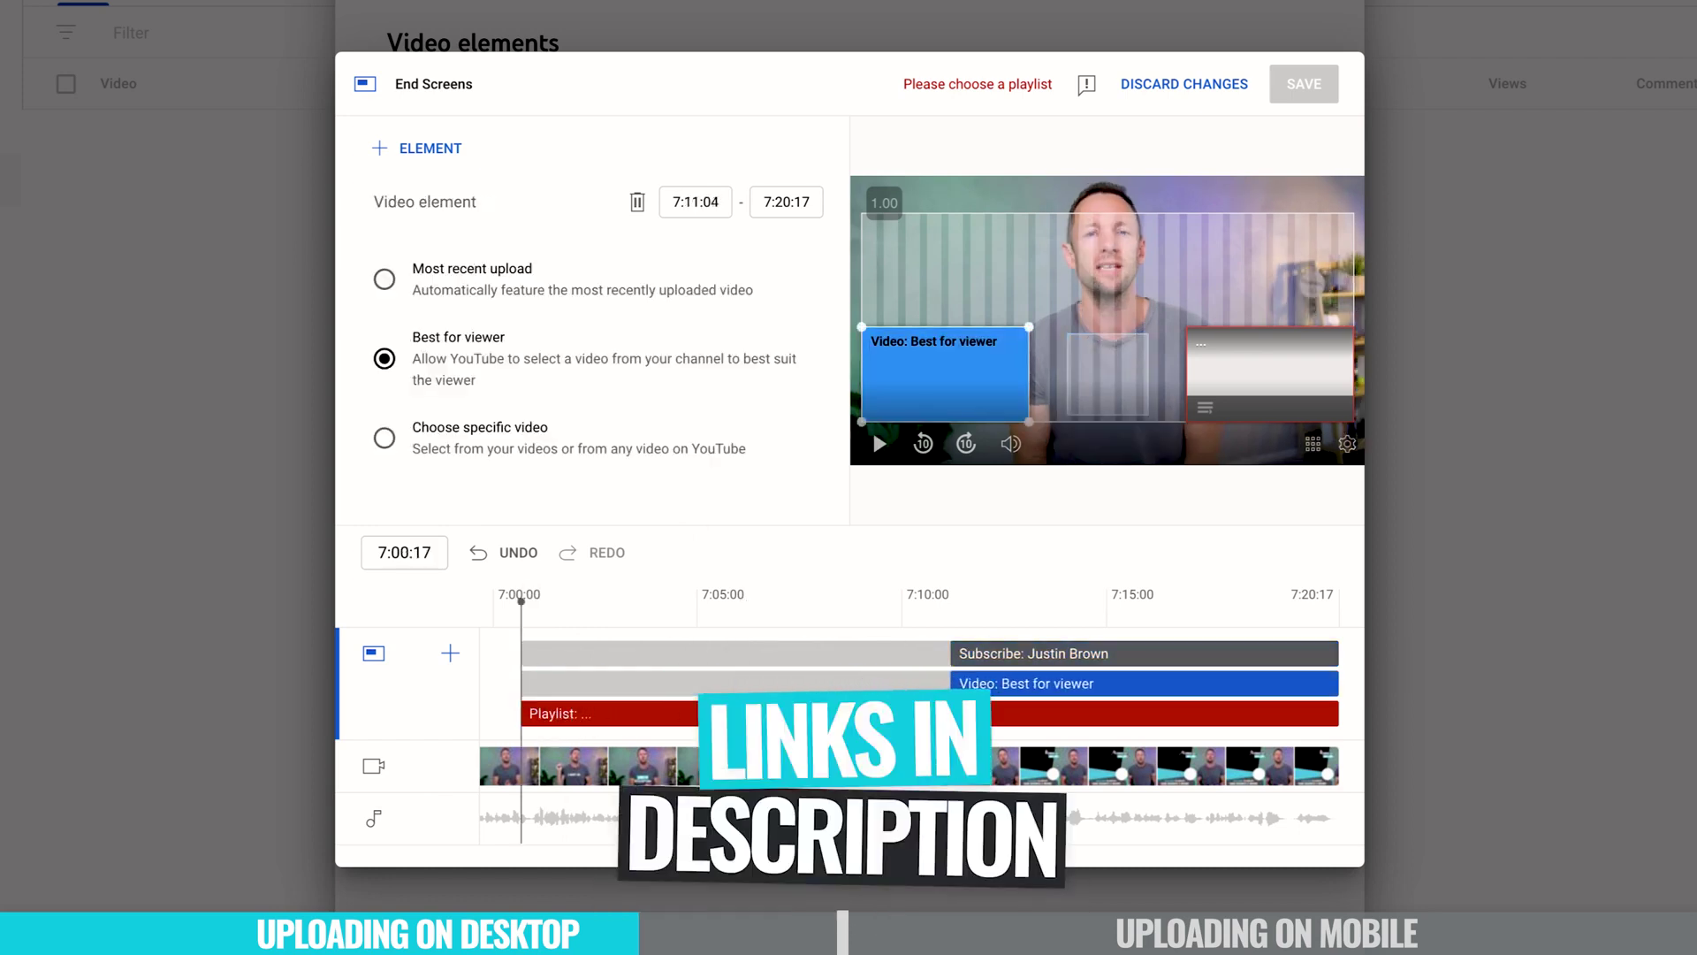
{"action": "left_click_drag", "start_coordinate": [522, 716], "coordinate": [948, 737]}
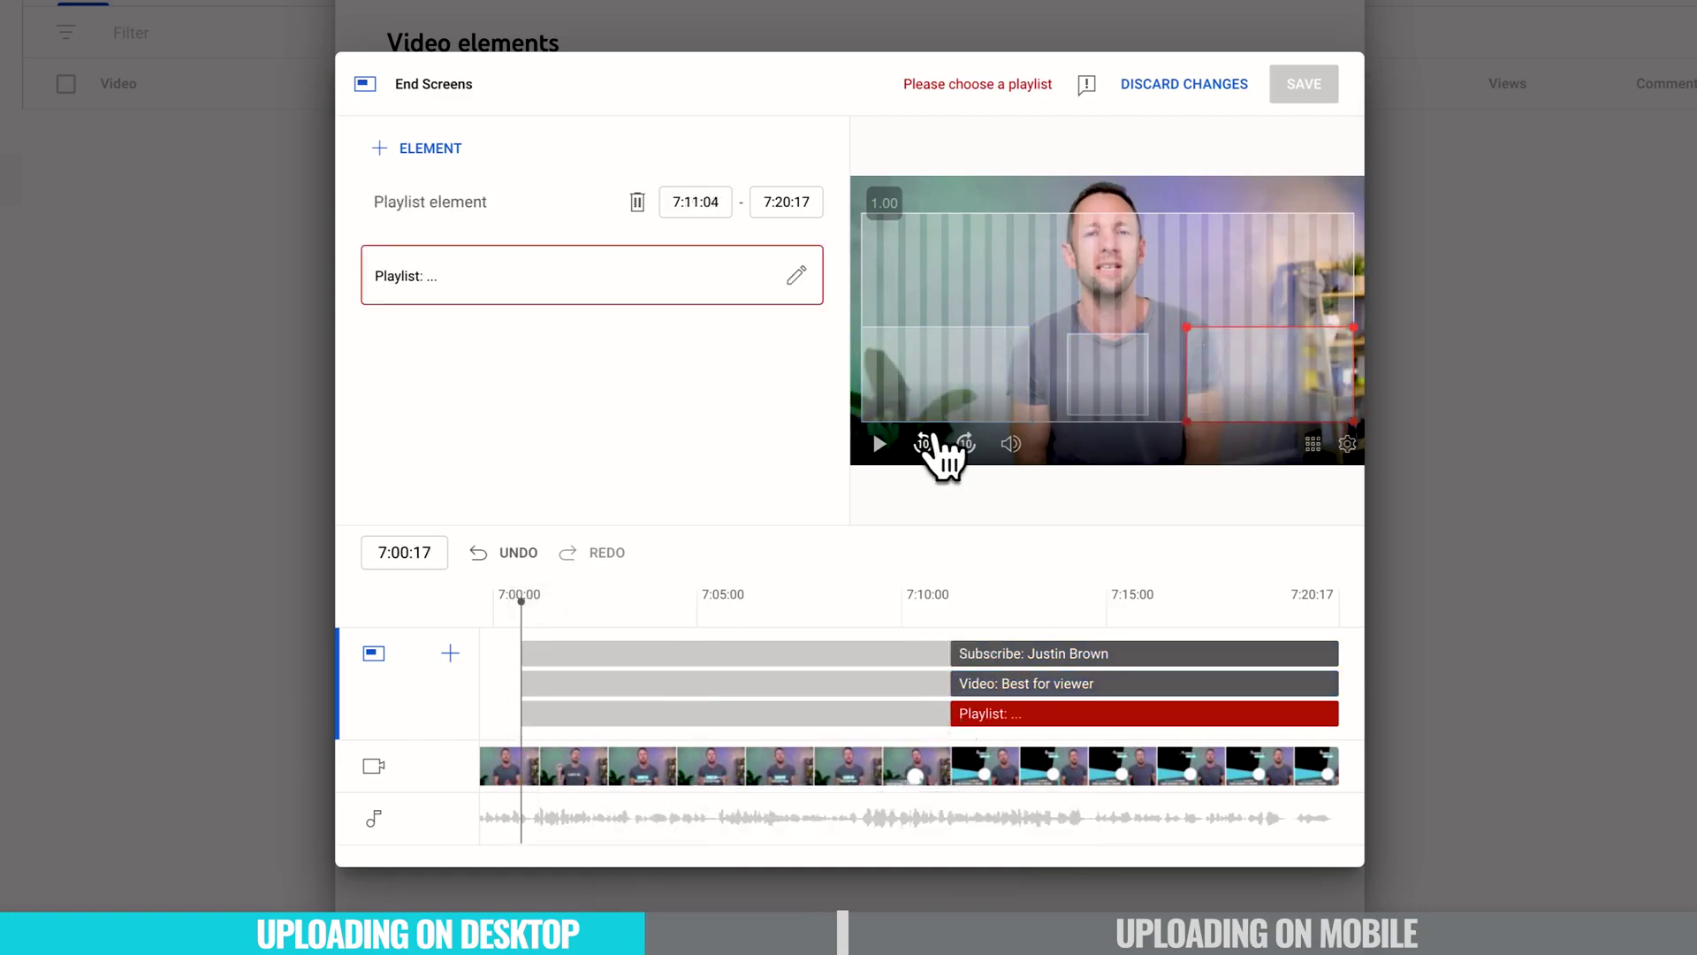
Step: Stack the video element above the playlist element along the left side of the frame and preview the layout at 7:12:06
{"action": "left_click", "coordinate": [958, 379]}
{"action": "left_click_drag", "start_coordinate": [959, 379], "coordinate": [957, 265]}
{"action": "left_click_drag", "start_coordinate": [1238, 377], "coordinate": [913, 379]}
{"action": "left_click_drag", "start_coordinate": [947, 606], "coordinate": [993, 645]}
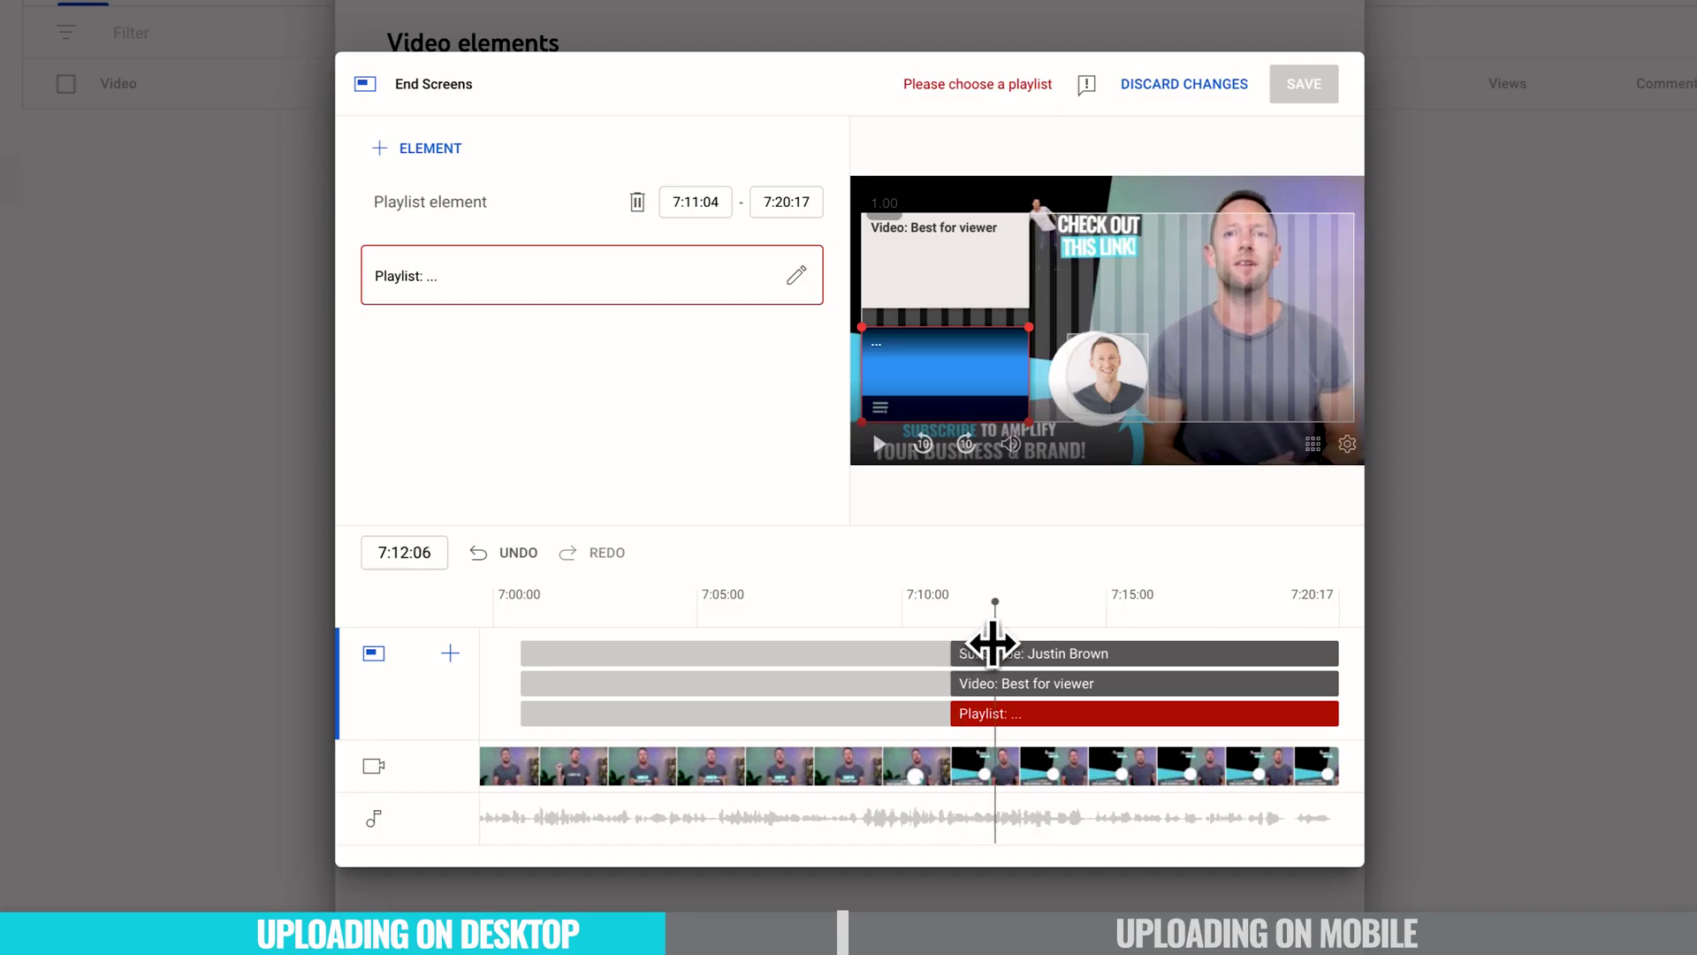
Step: Align the subscribe element with the circle in the video frame, assign the Random playlist to the playlist element and save the end screen
{"action": "left_click", "coordinate": [993, 653]}
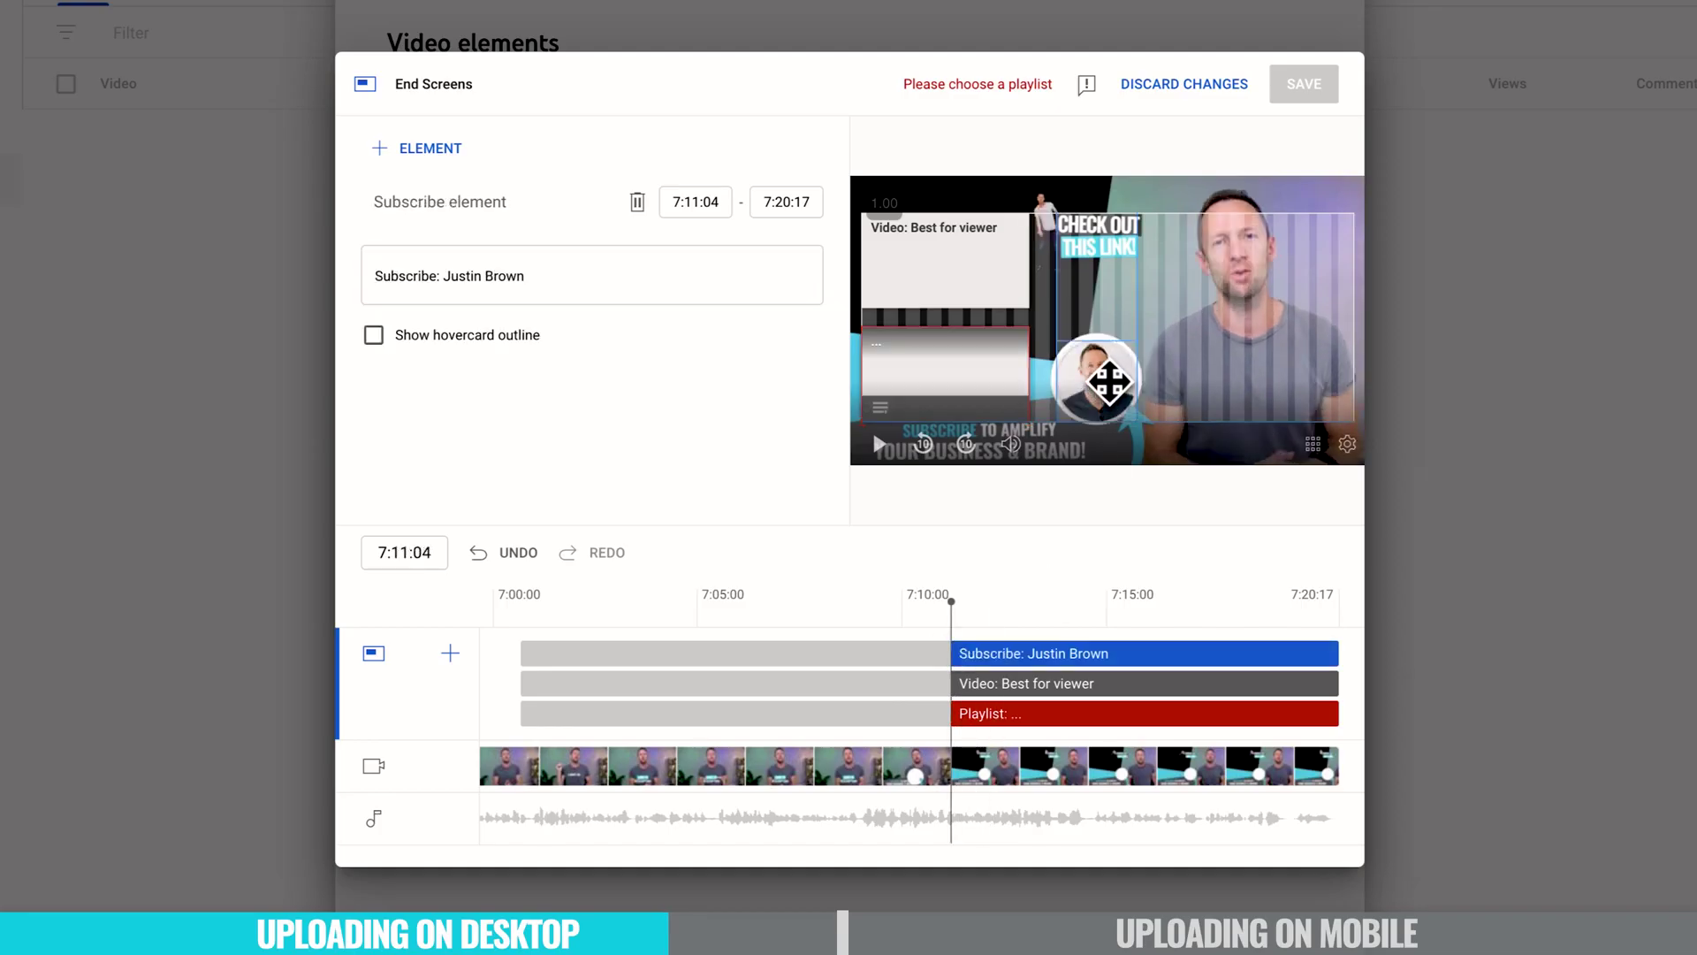
{"action": "mouse_move", "coordinate": [1109, 382]}
{"action": "left_mouse_down"}
{"action": "mouse_move", "coordinate": [1145, 373]}
{"action": "mouse_move", "coordinate": [1105, 381]}
{"action": "left_mouse_up"}
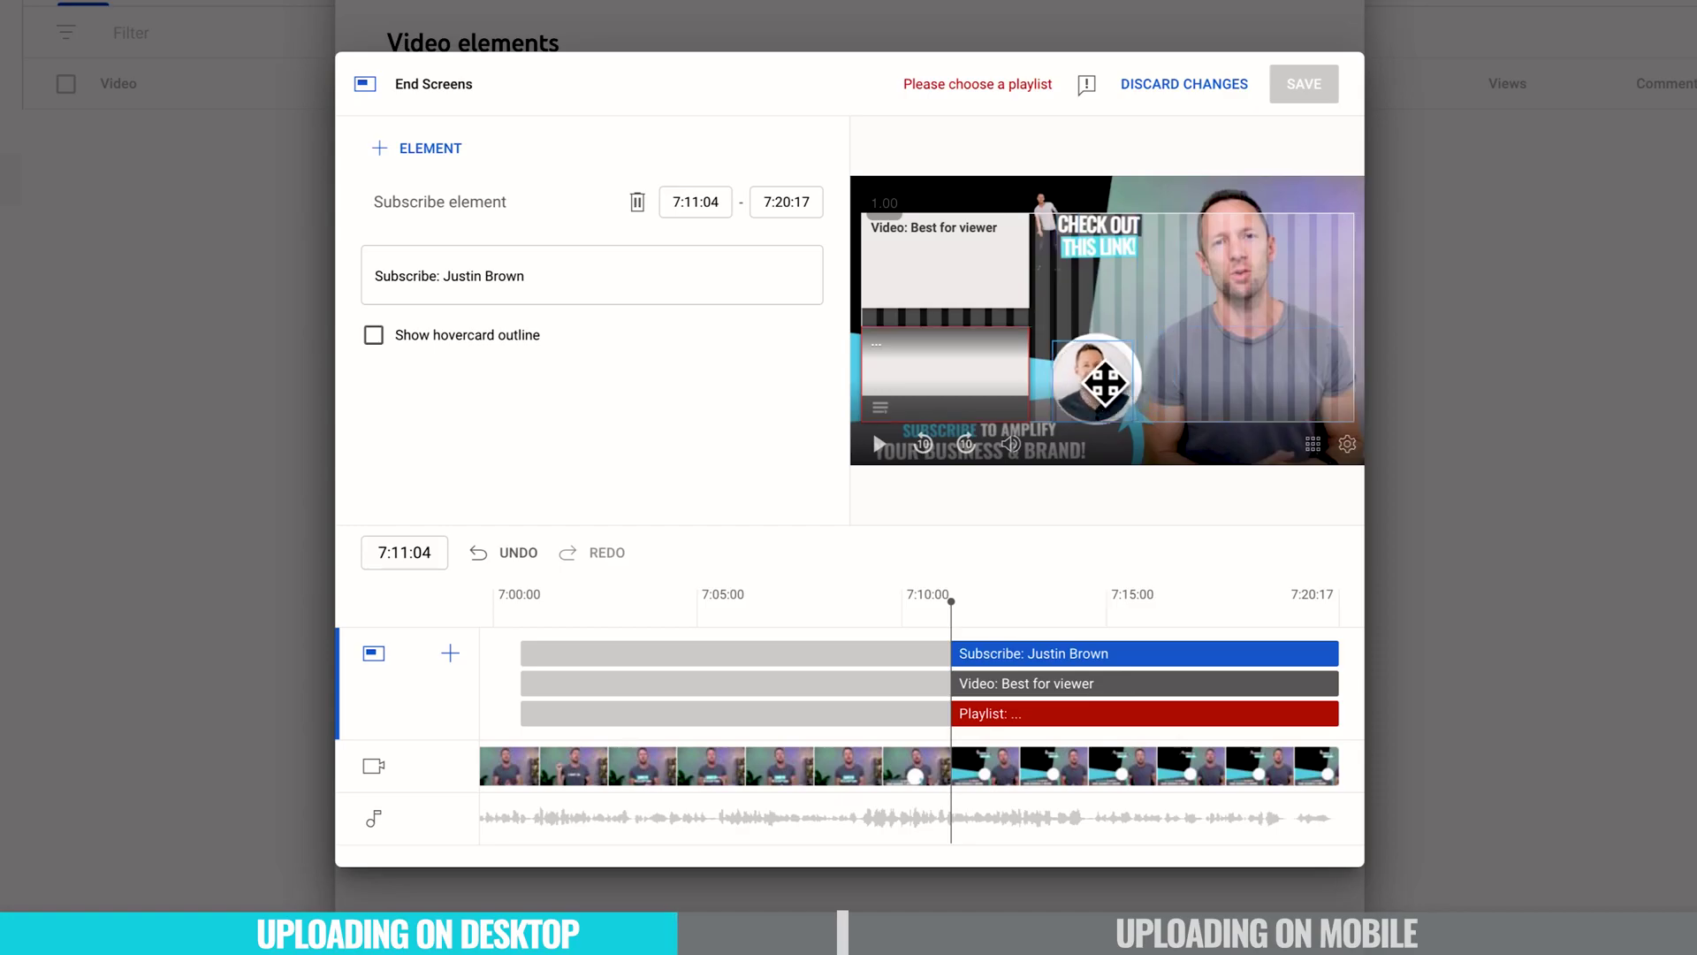
{"action": "left_click_drag", "start_coordinate": [1105, 382], "coordinate": [1109, 378]}
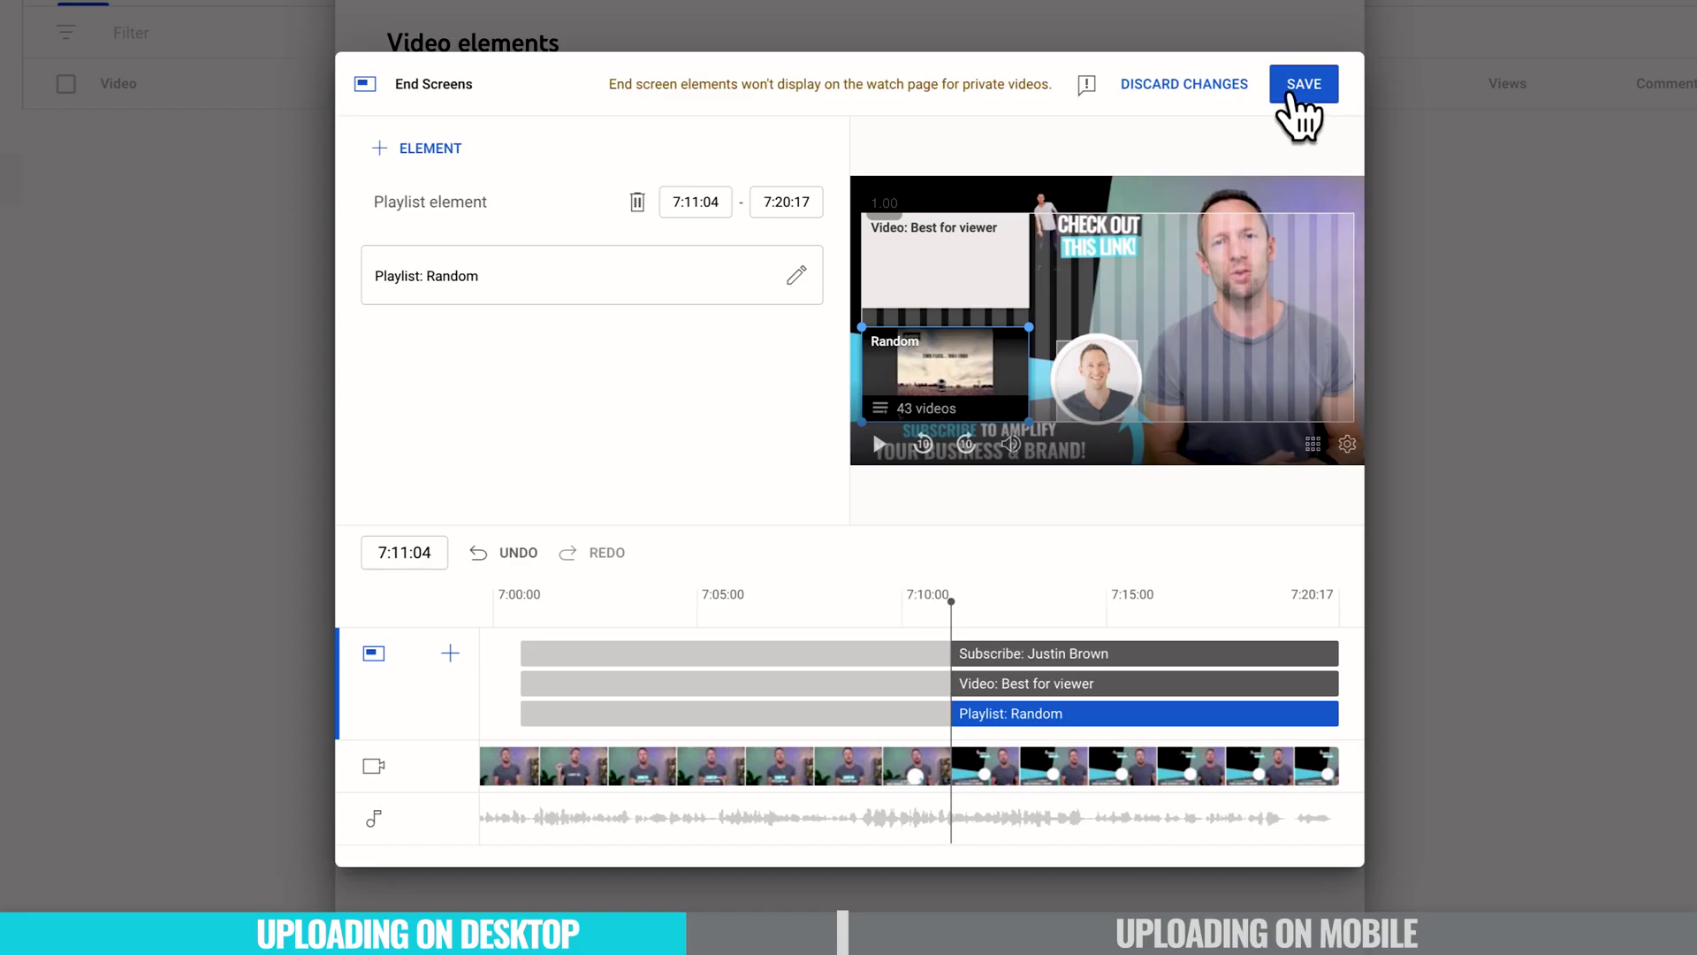
{"action": "left_click", "coordinate": [1301, 88]}
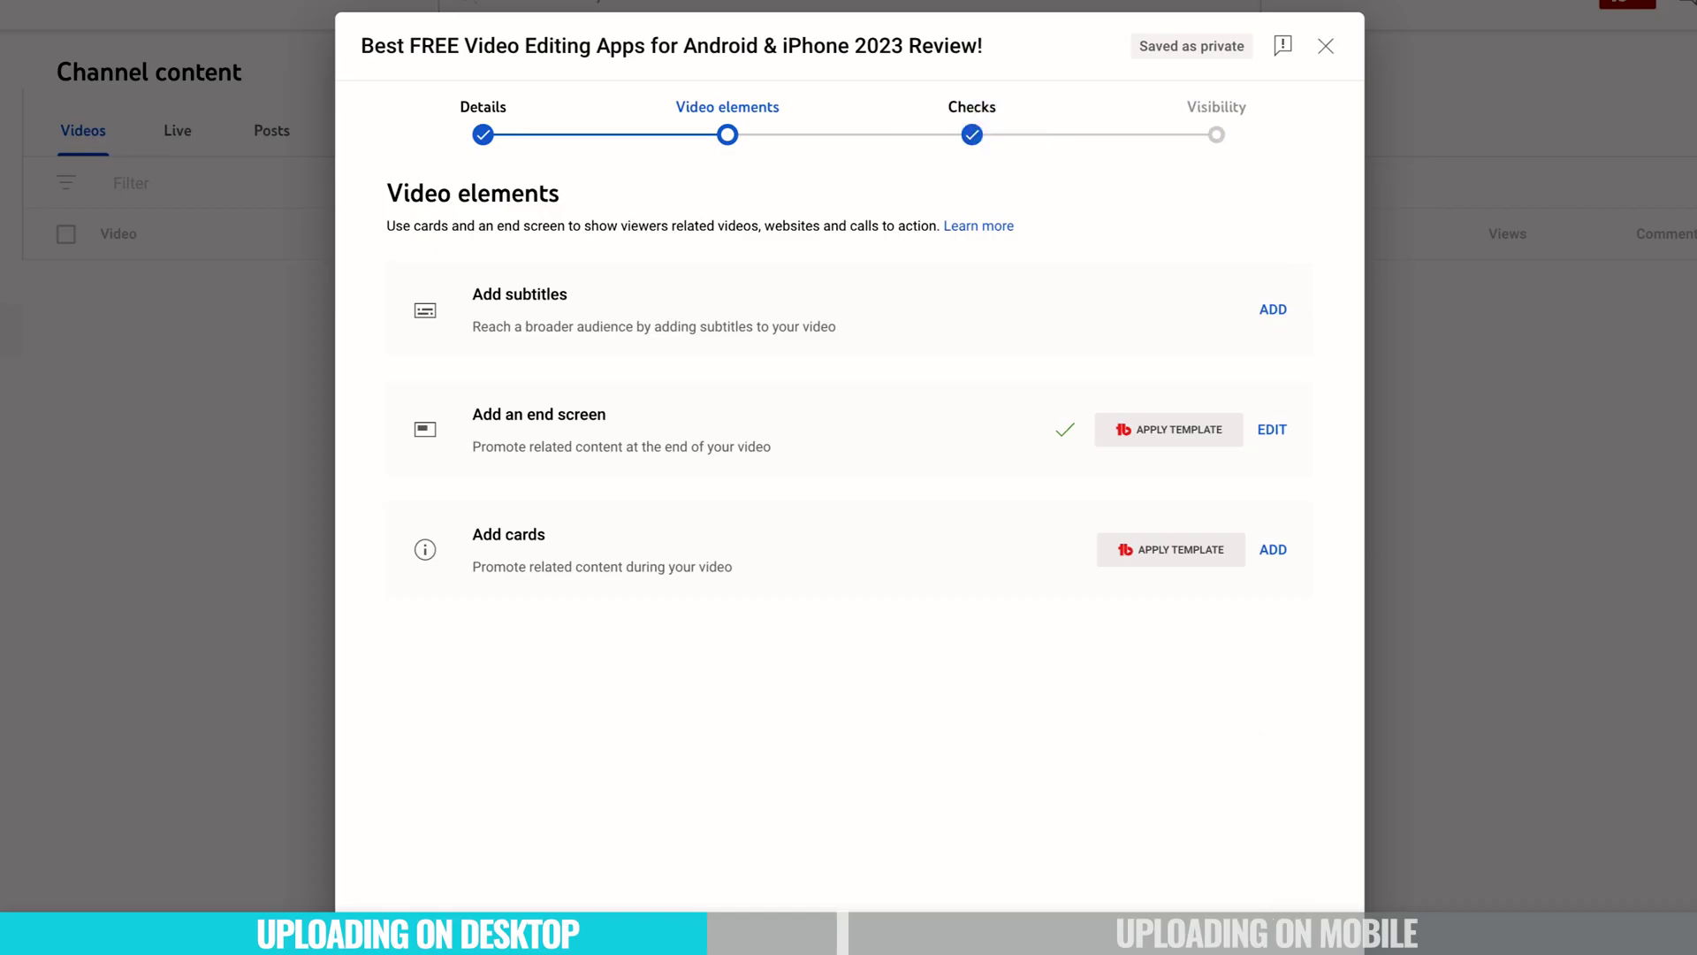
Step: Review the copyright result in the checks stage and continue to the visibility stage
{"action": "left_click", "coordinate": [972, 134]}
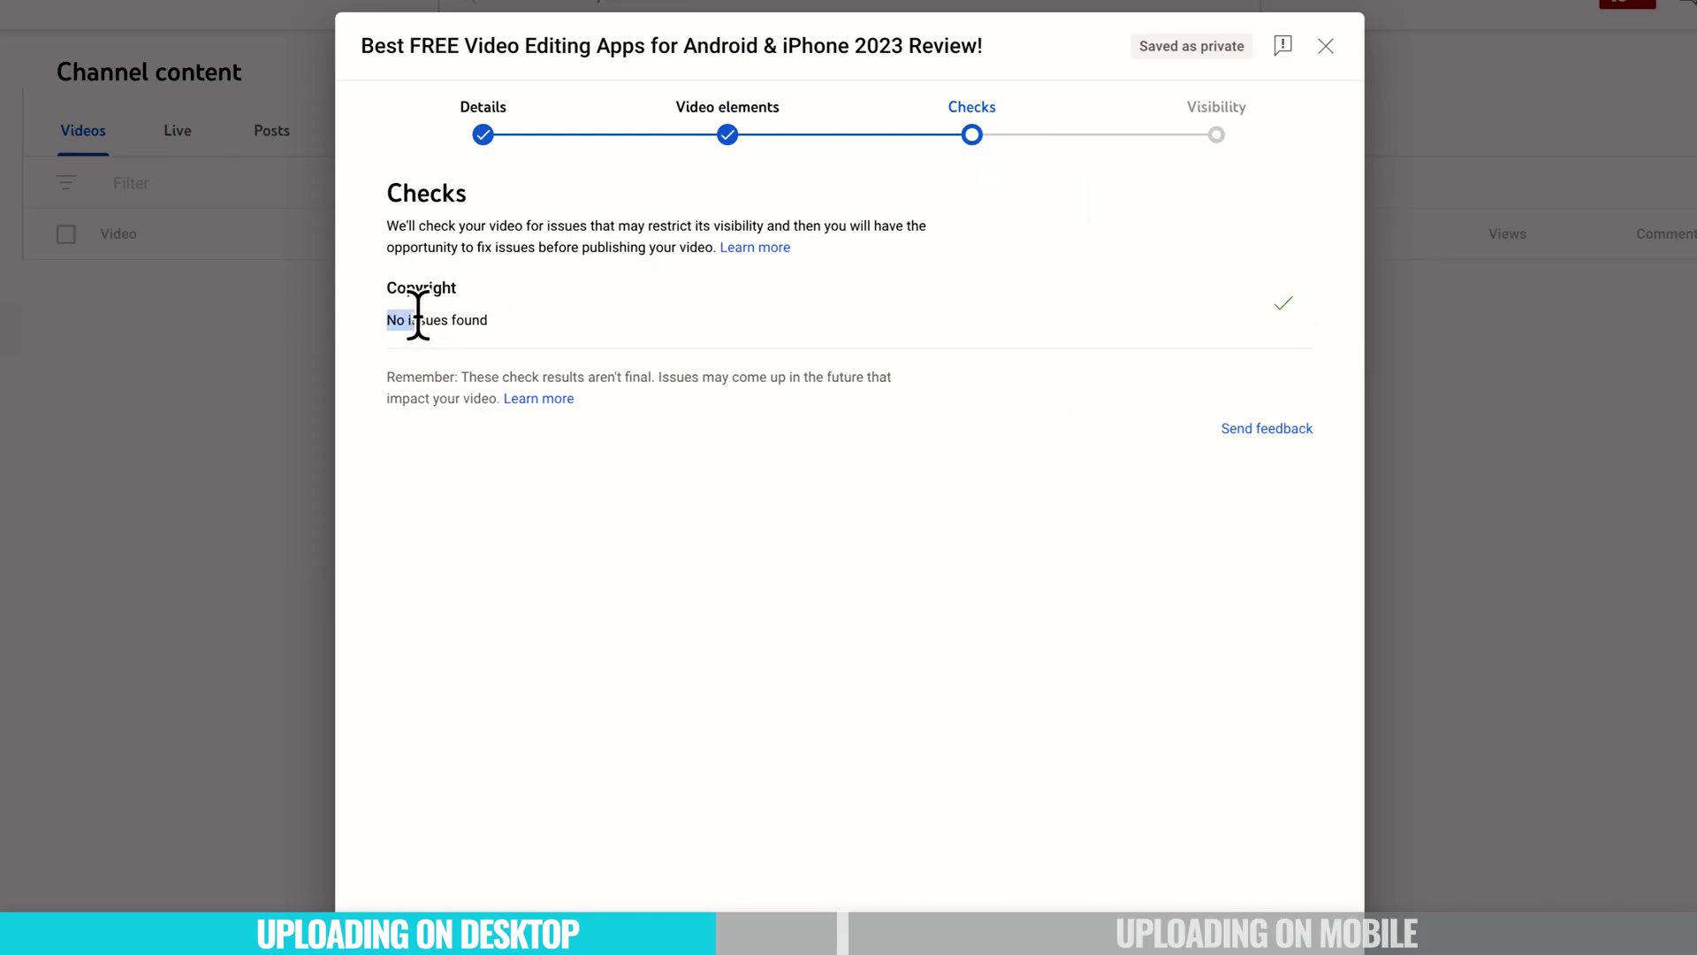
{"action": "left_click_drag", "start_coordinate": [487, 316], "coordinate": [503, 316]}
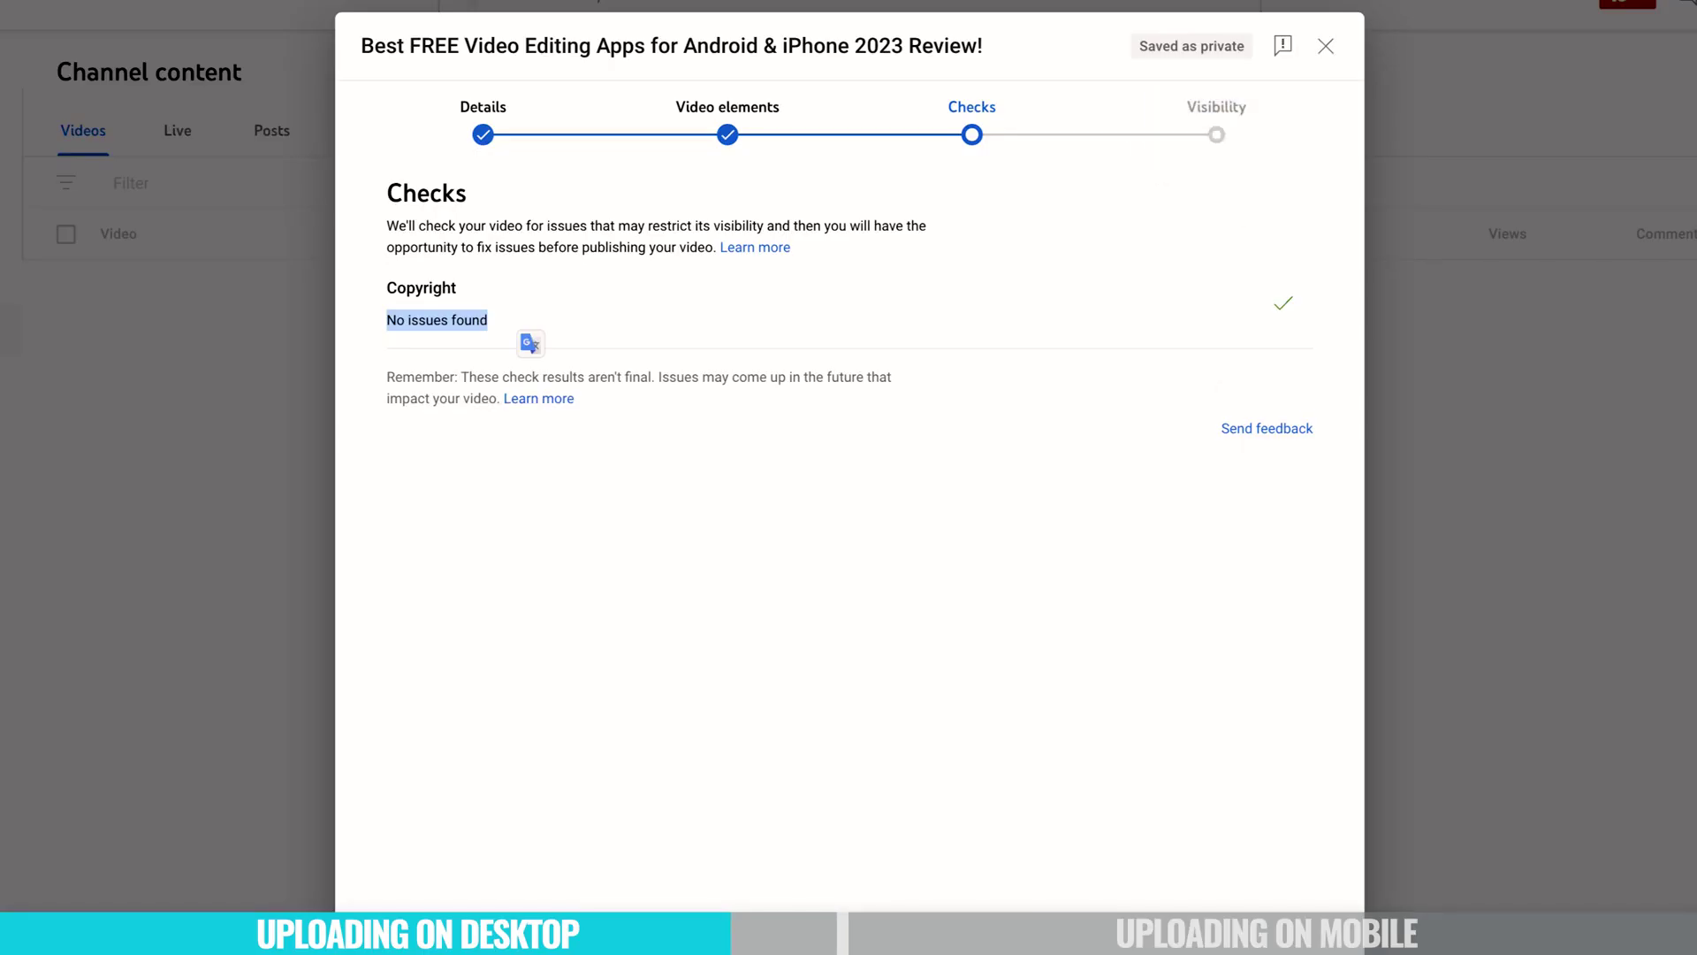
{"action": "left_click", "coordinate": [1341, 862]}
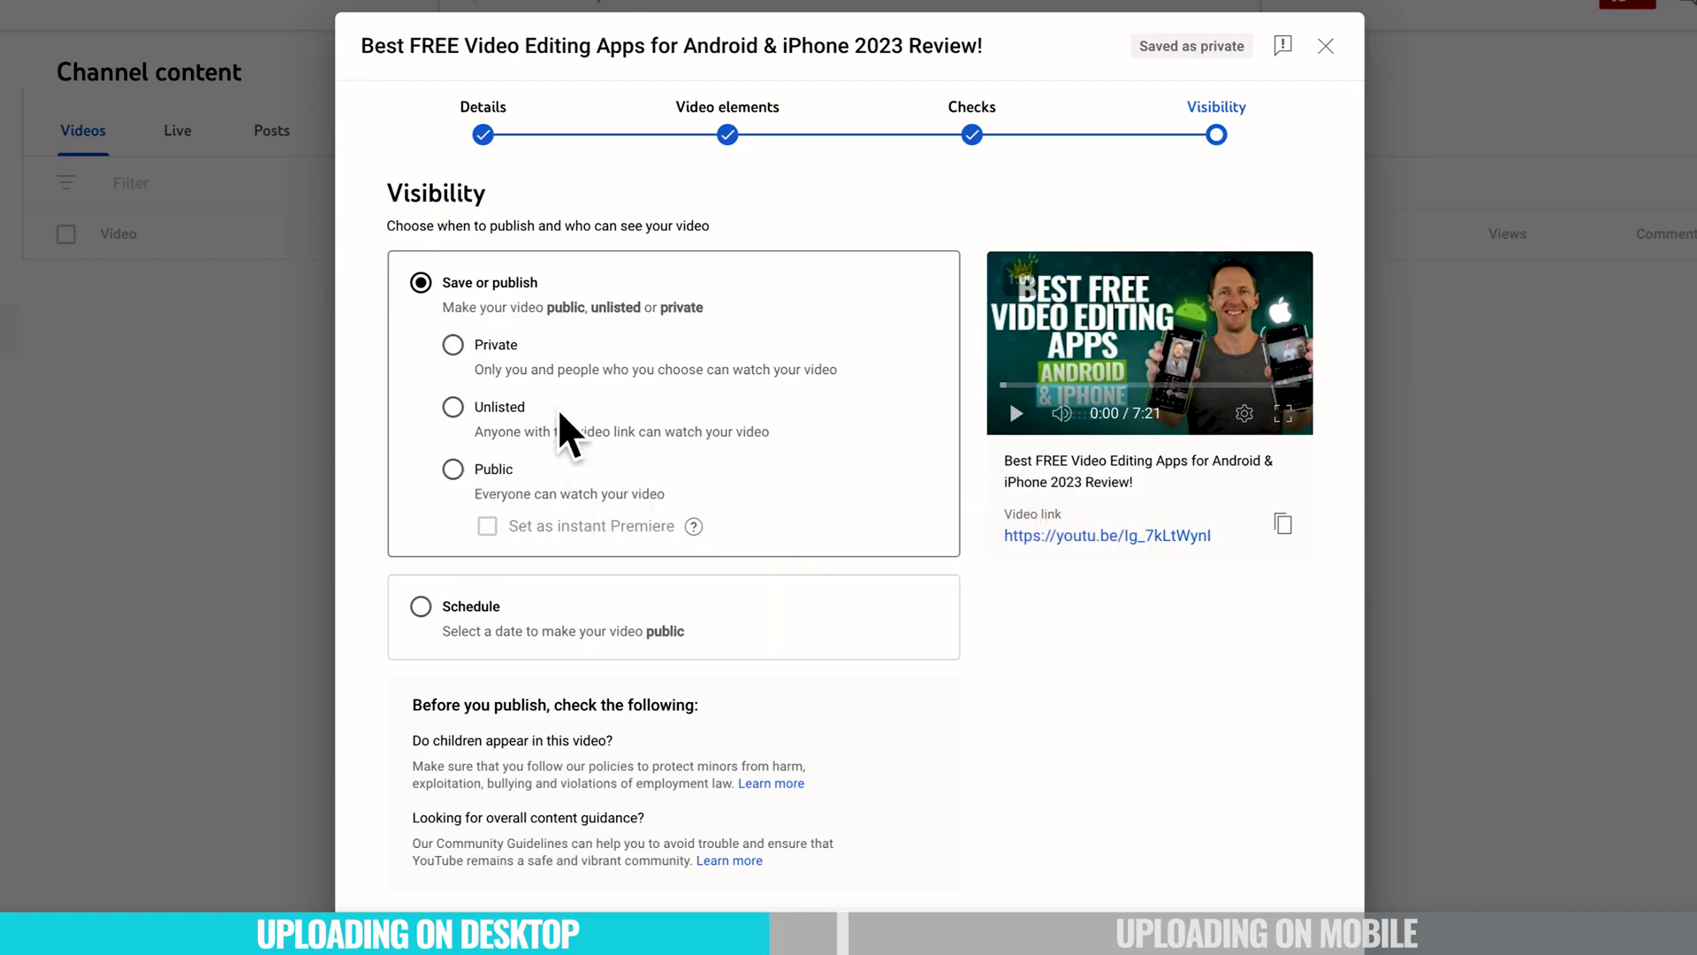
Step: Compare the Public and Schedule visibility options, set the video to Private and save it
{"action": "left_click", "coordinate": [452, 345]}
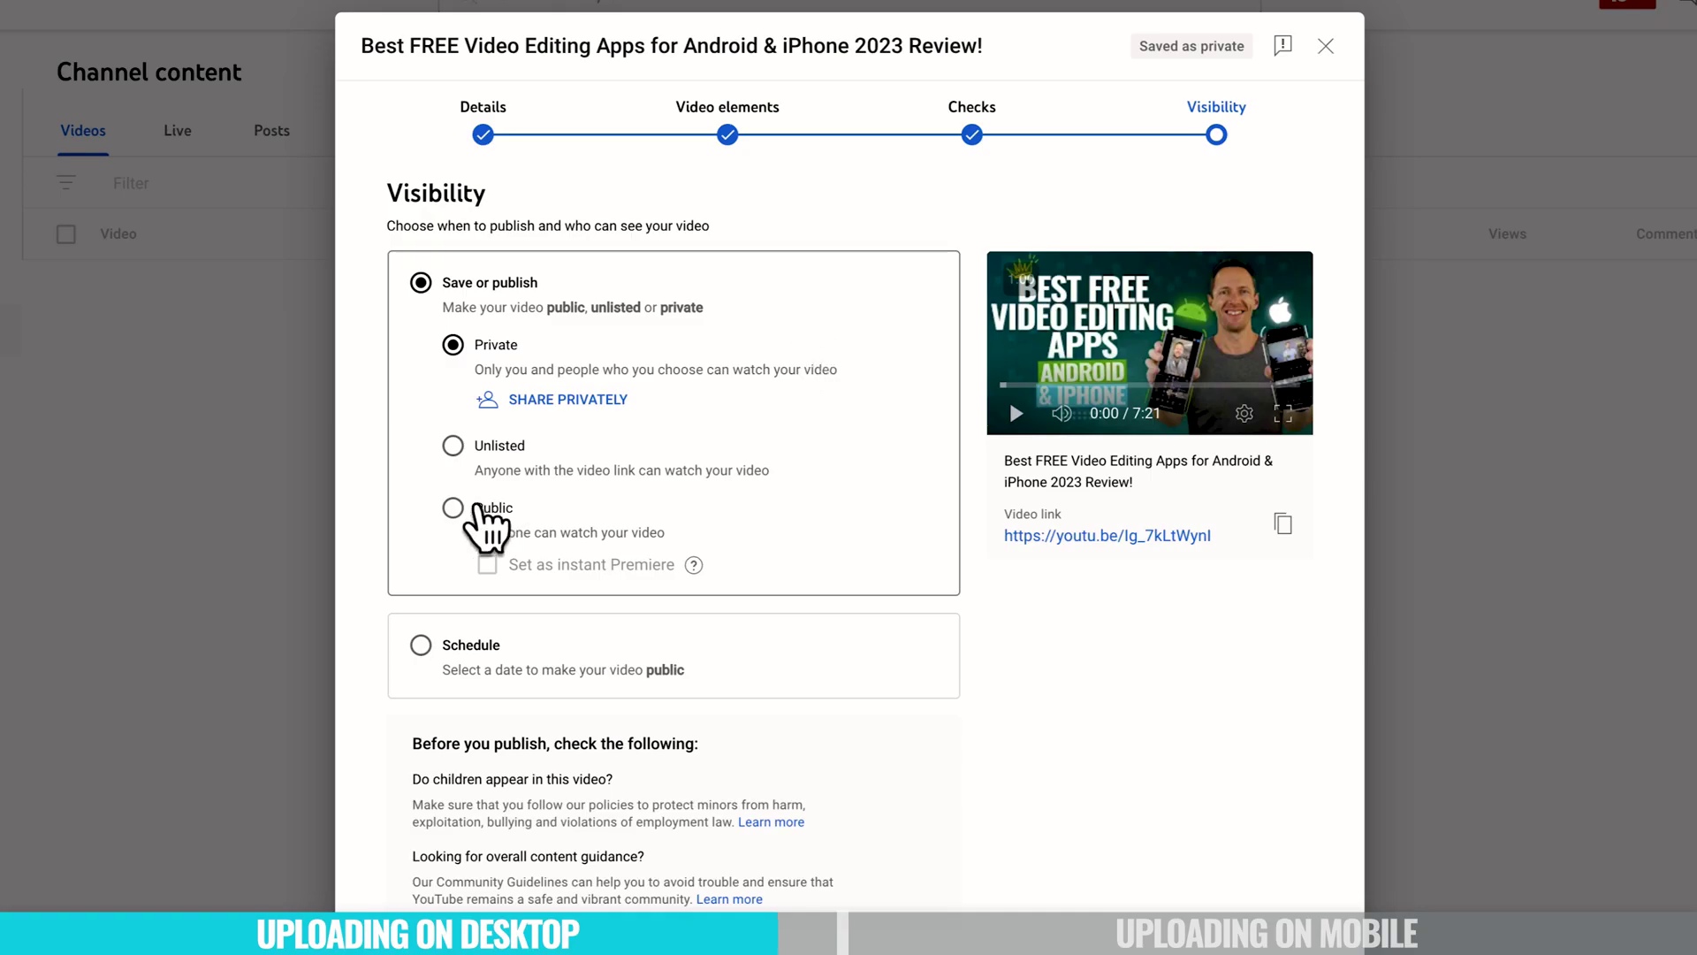
{"action": "left_click", "coordinate": [457, 511]}
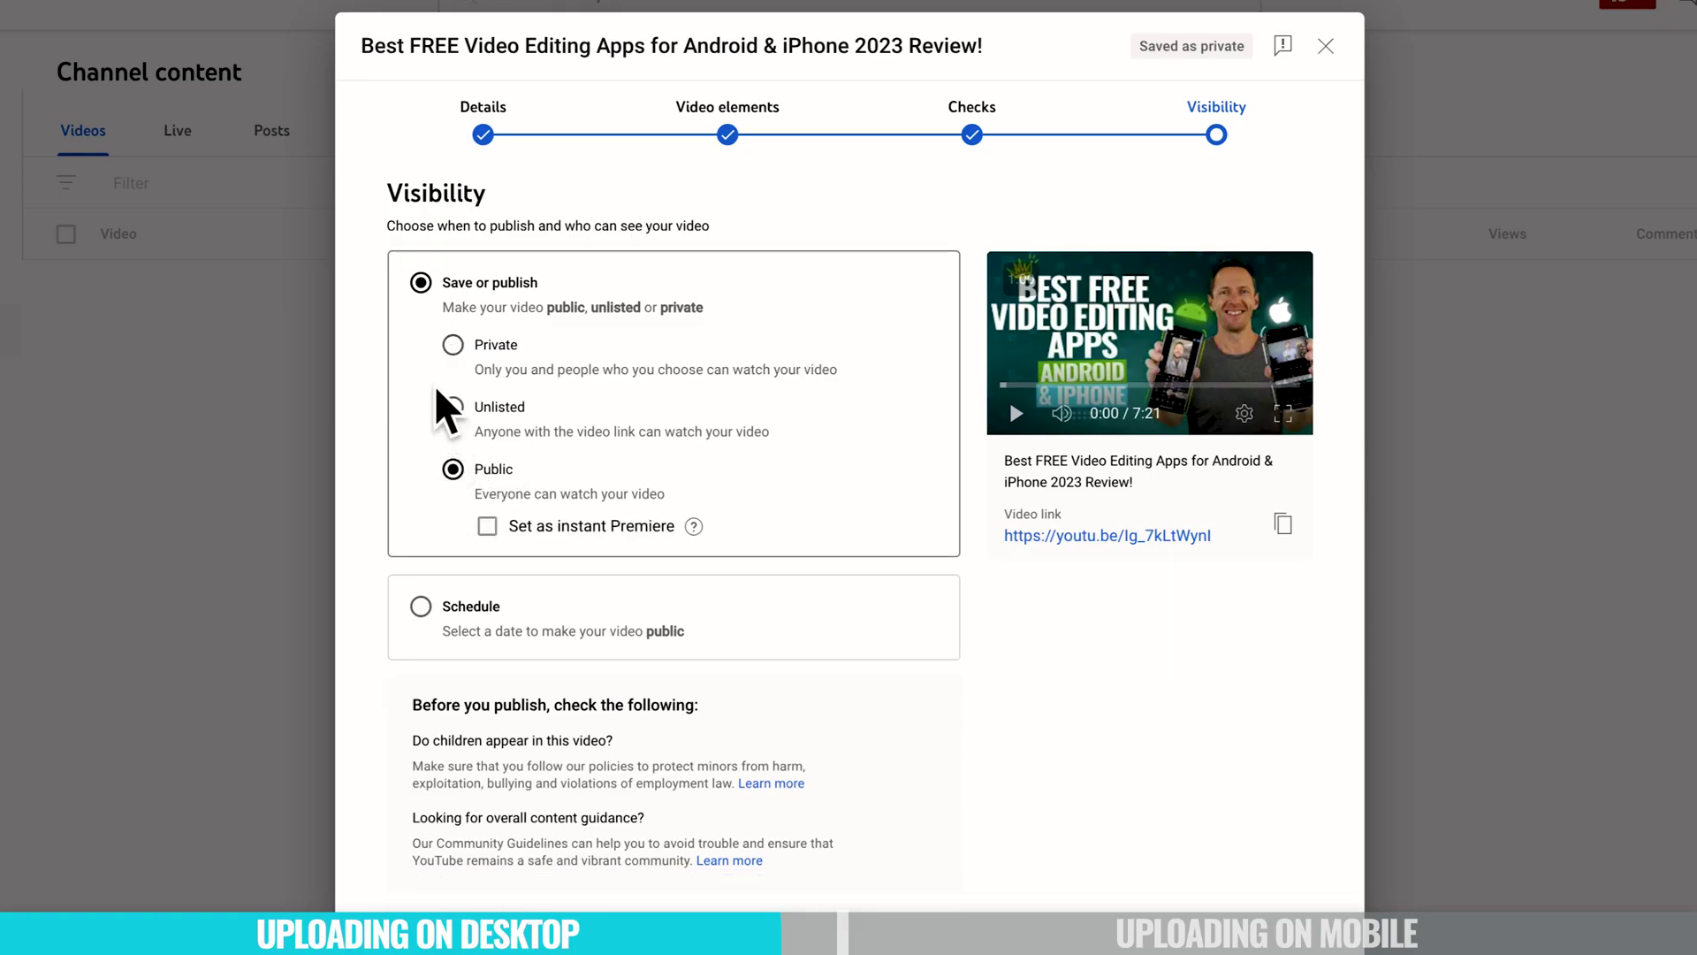
{"action": "left_click", "coordinate": [453, 345]}
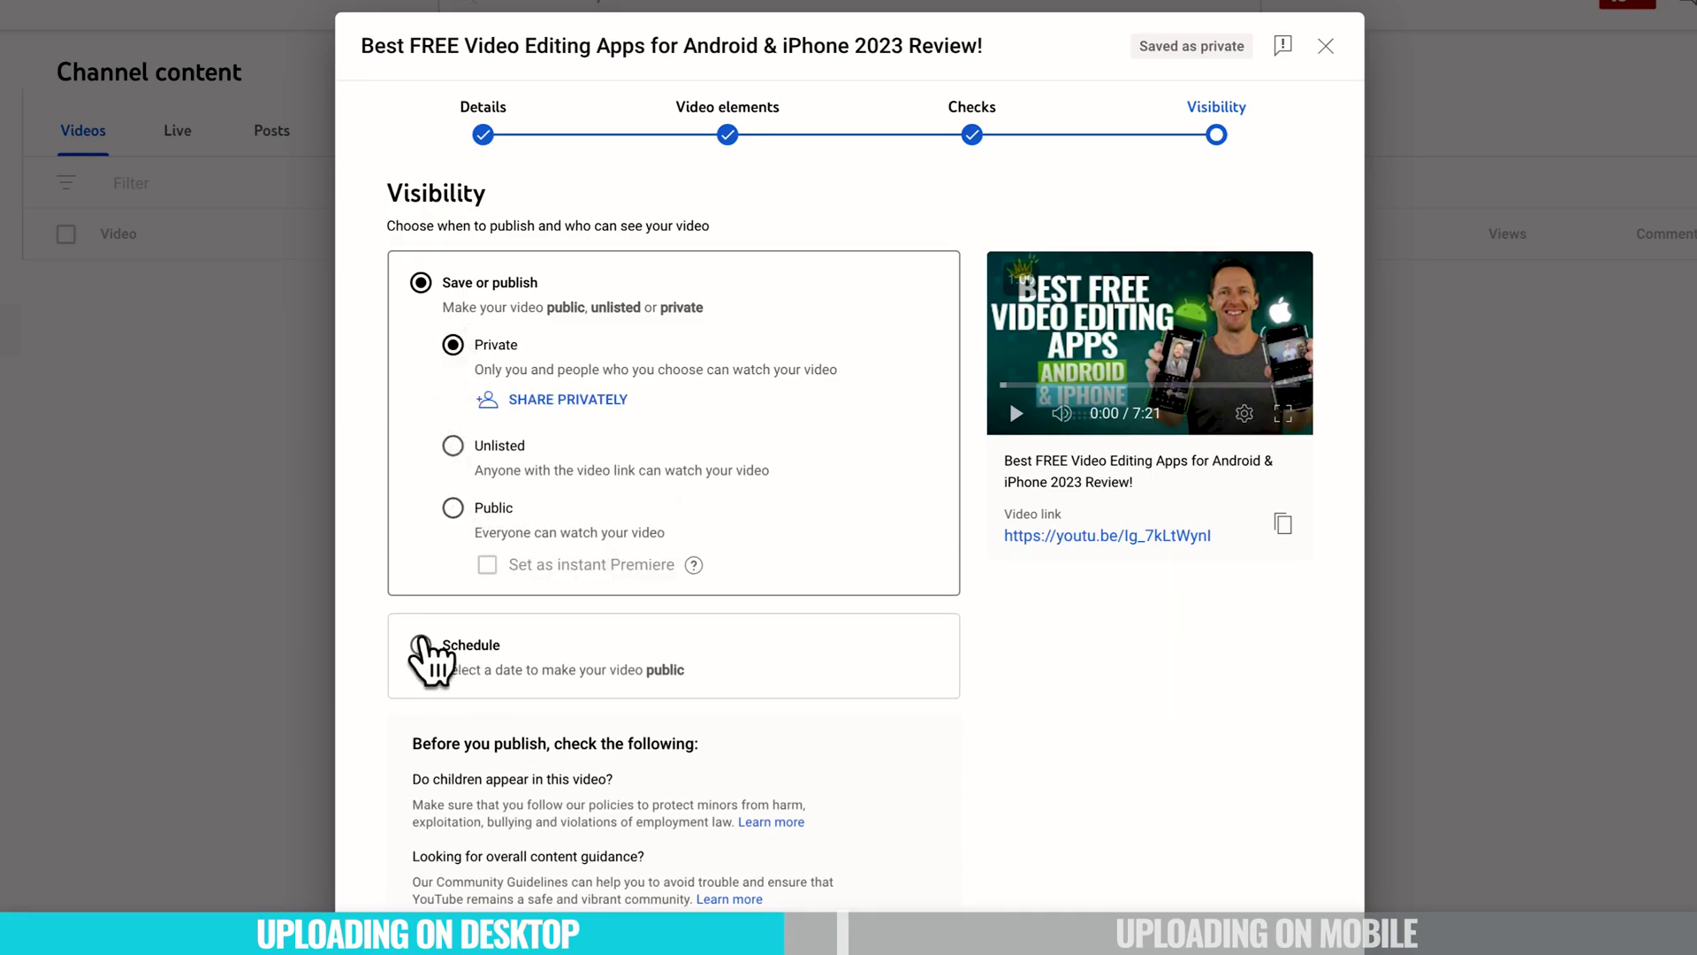
{"action": "left_click", "coordinate": [420, 645]}
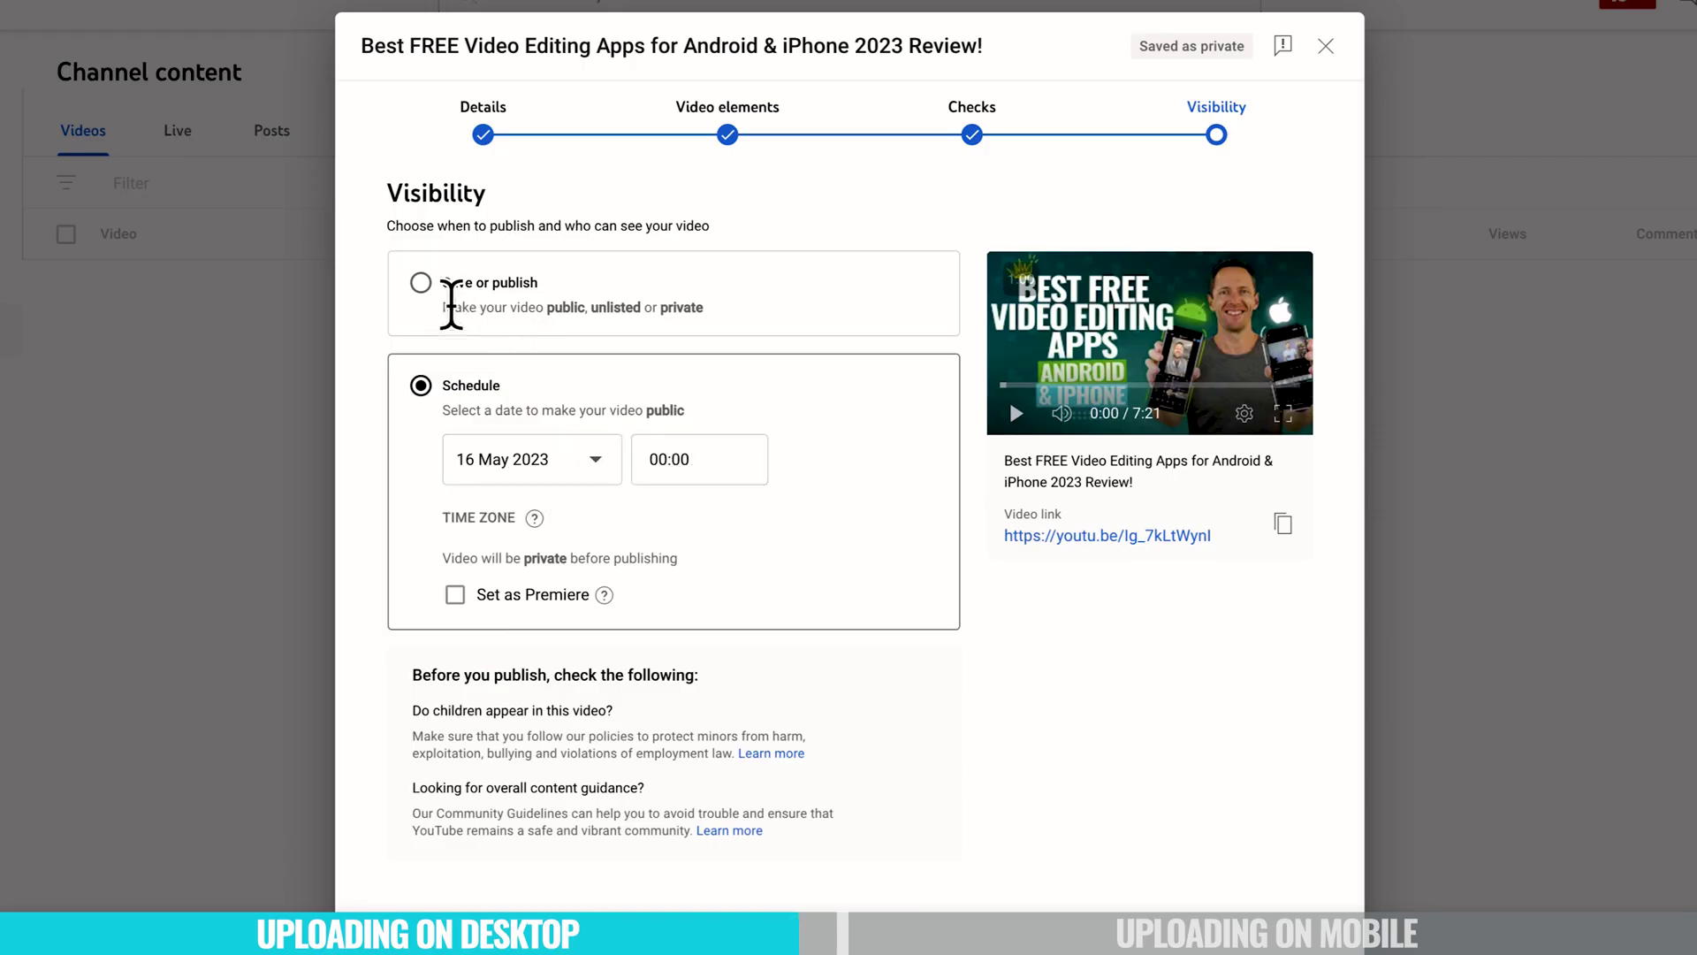
{"action": "left_click", "coordinate": [422, 283]}
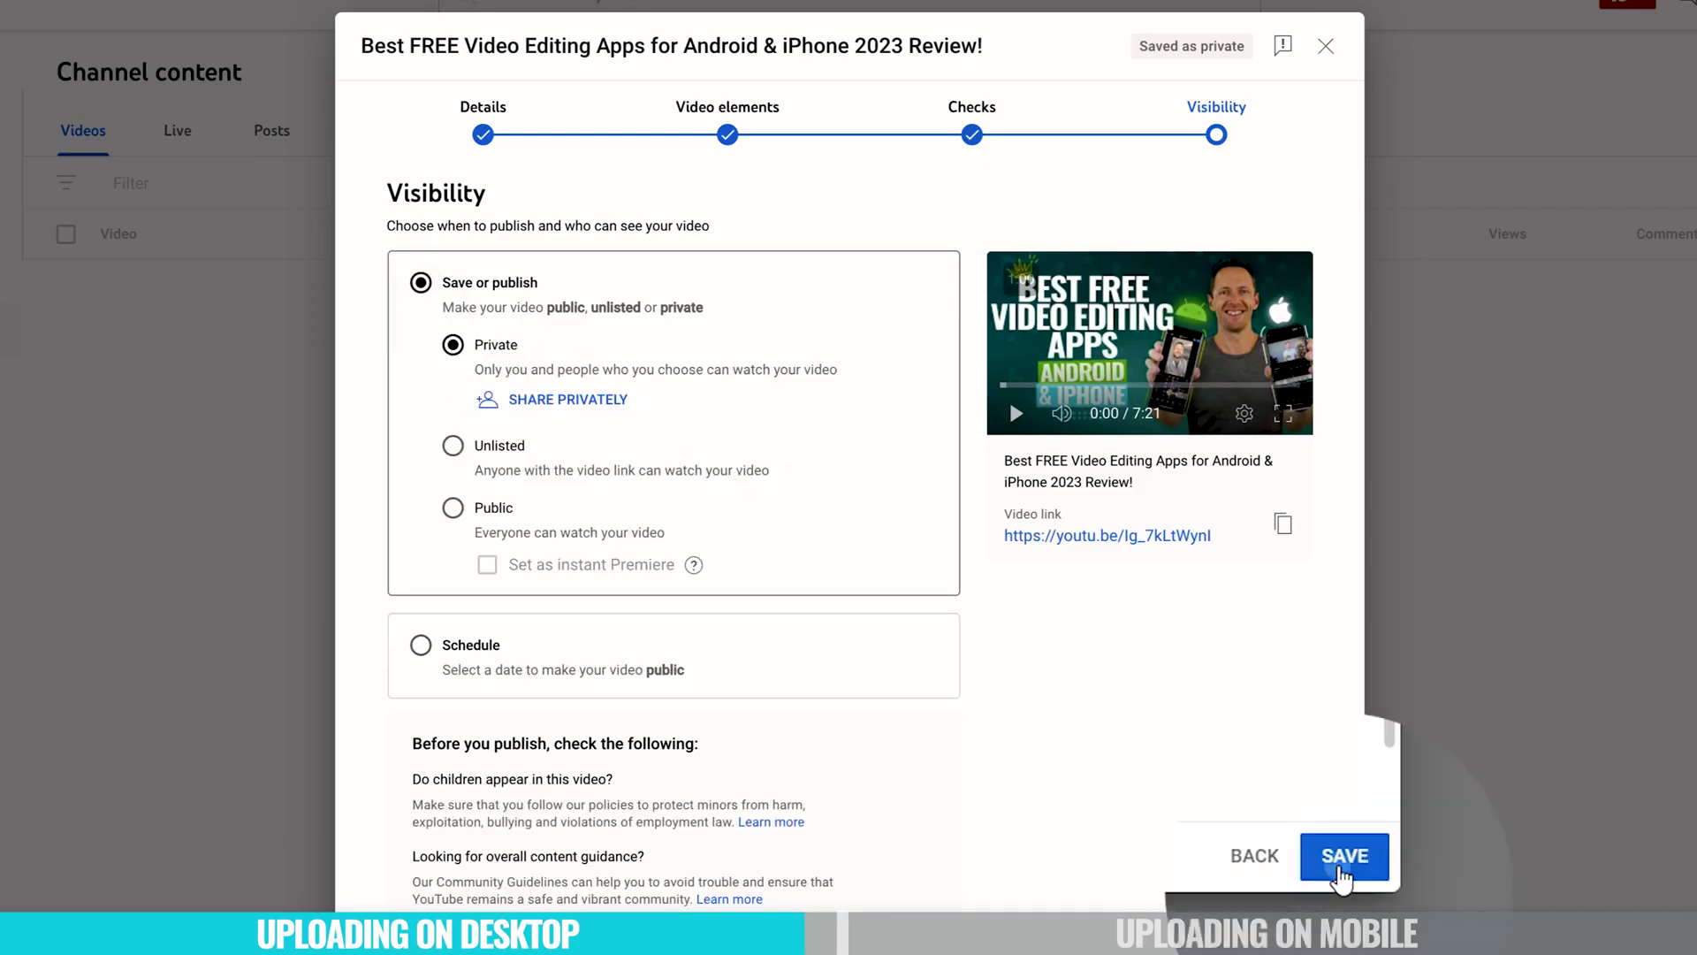
{"action": "left_click", "coordinate": [1342, 858]}
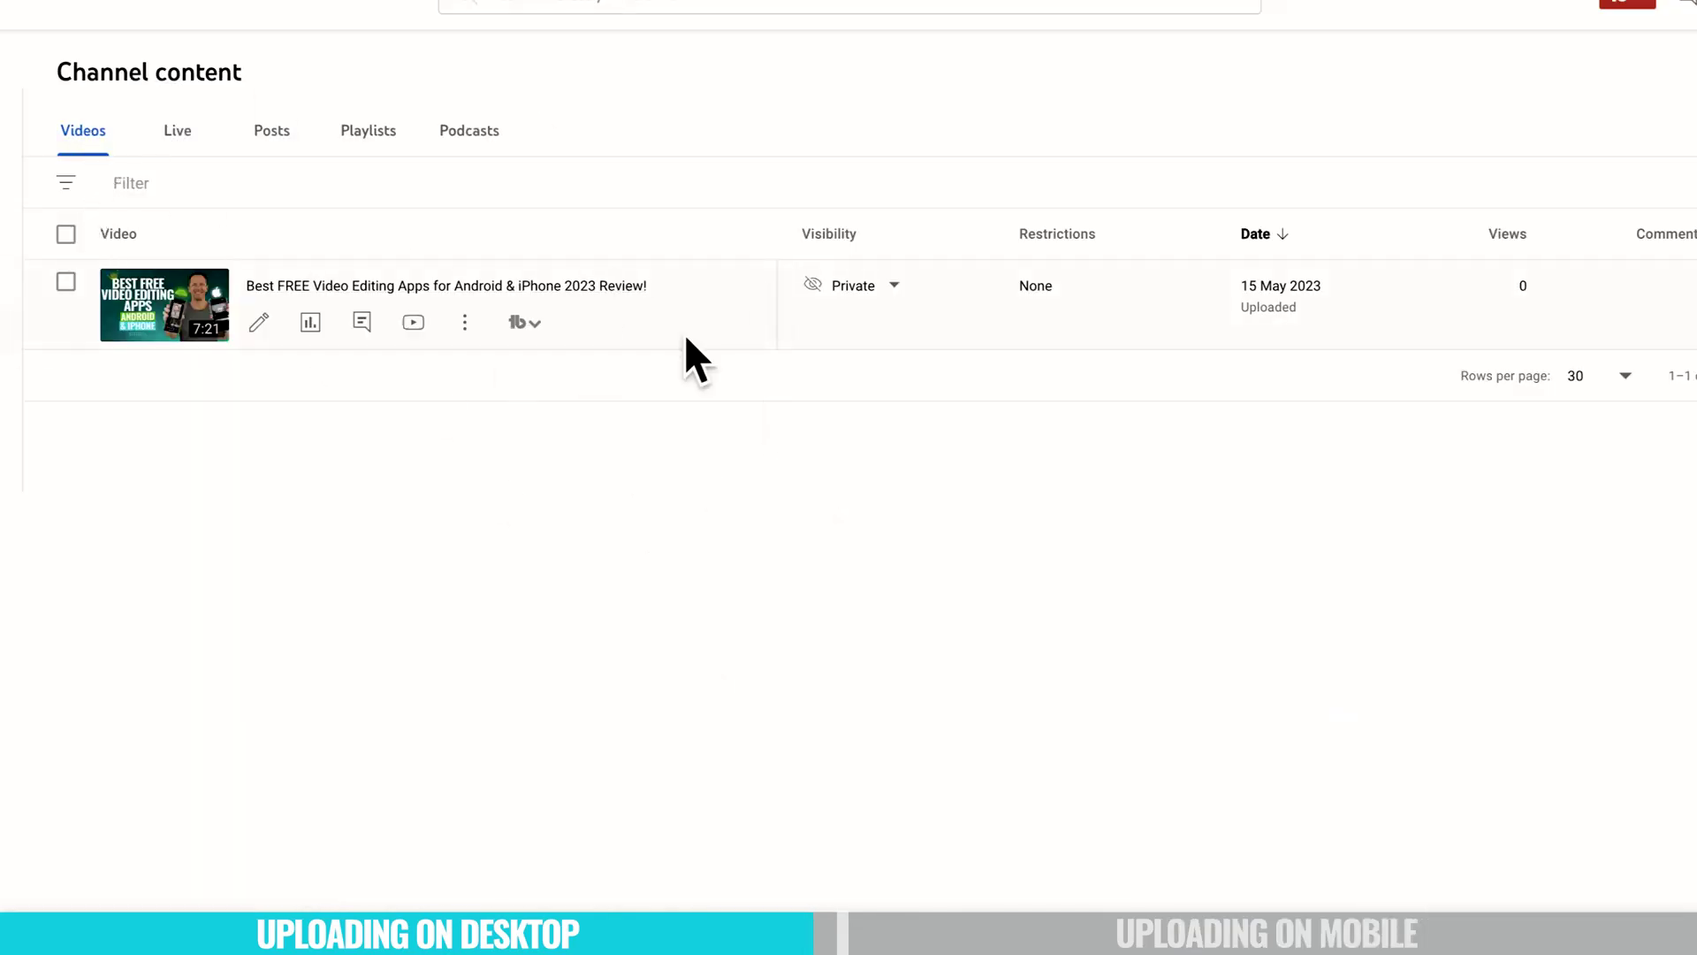
Step: Open the uploaded video's visibility options in the channel content list and select Public
{"action": "left_click", "coordinate": [895, 284]}
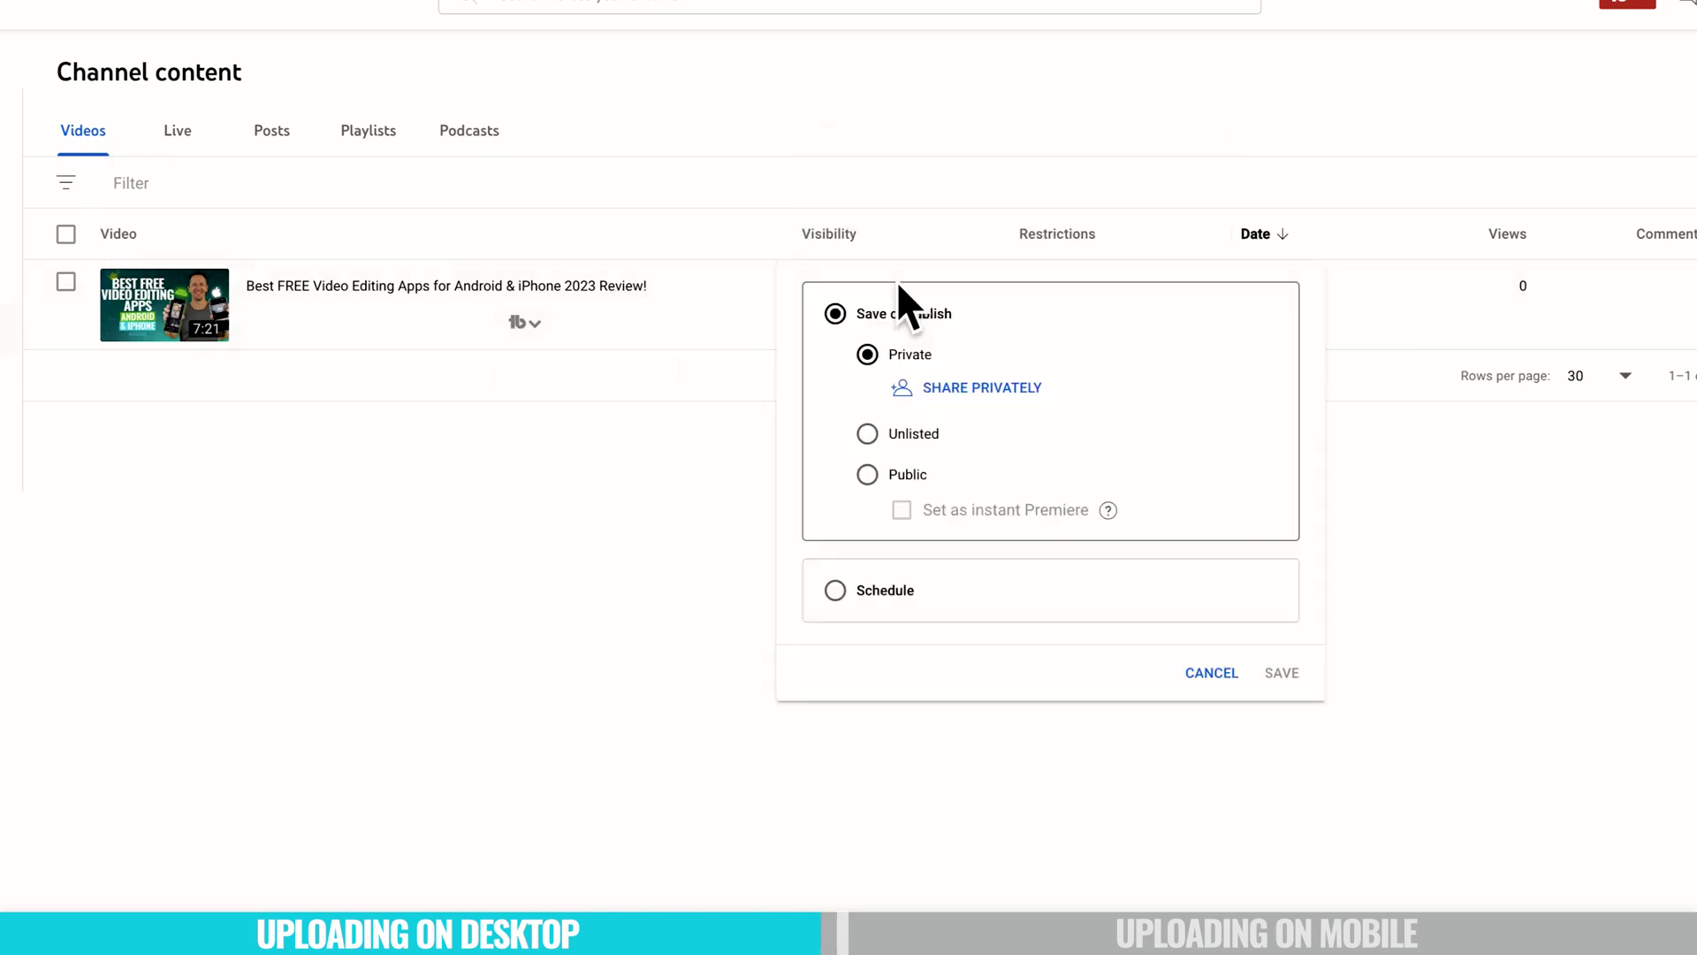
{"action": "left_click", "coordinate": [867, 474]}
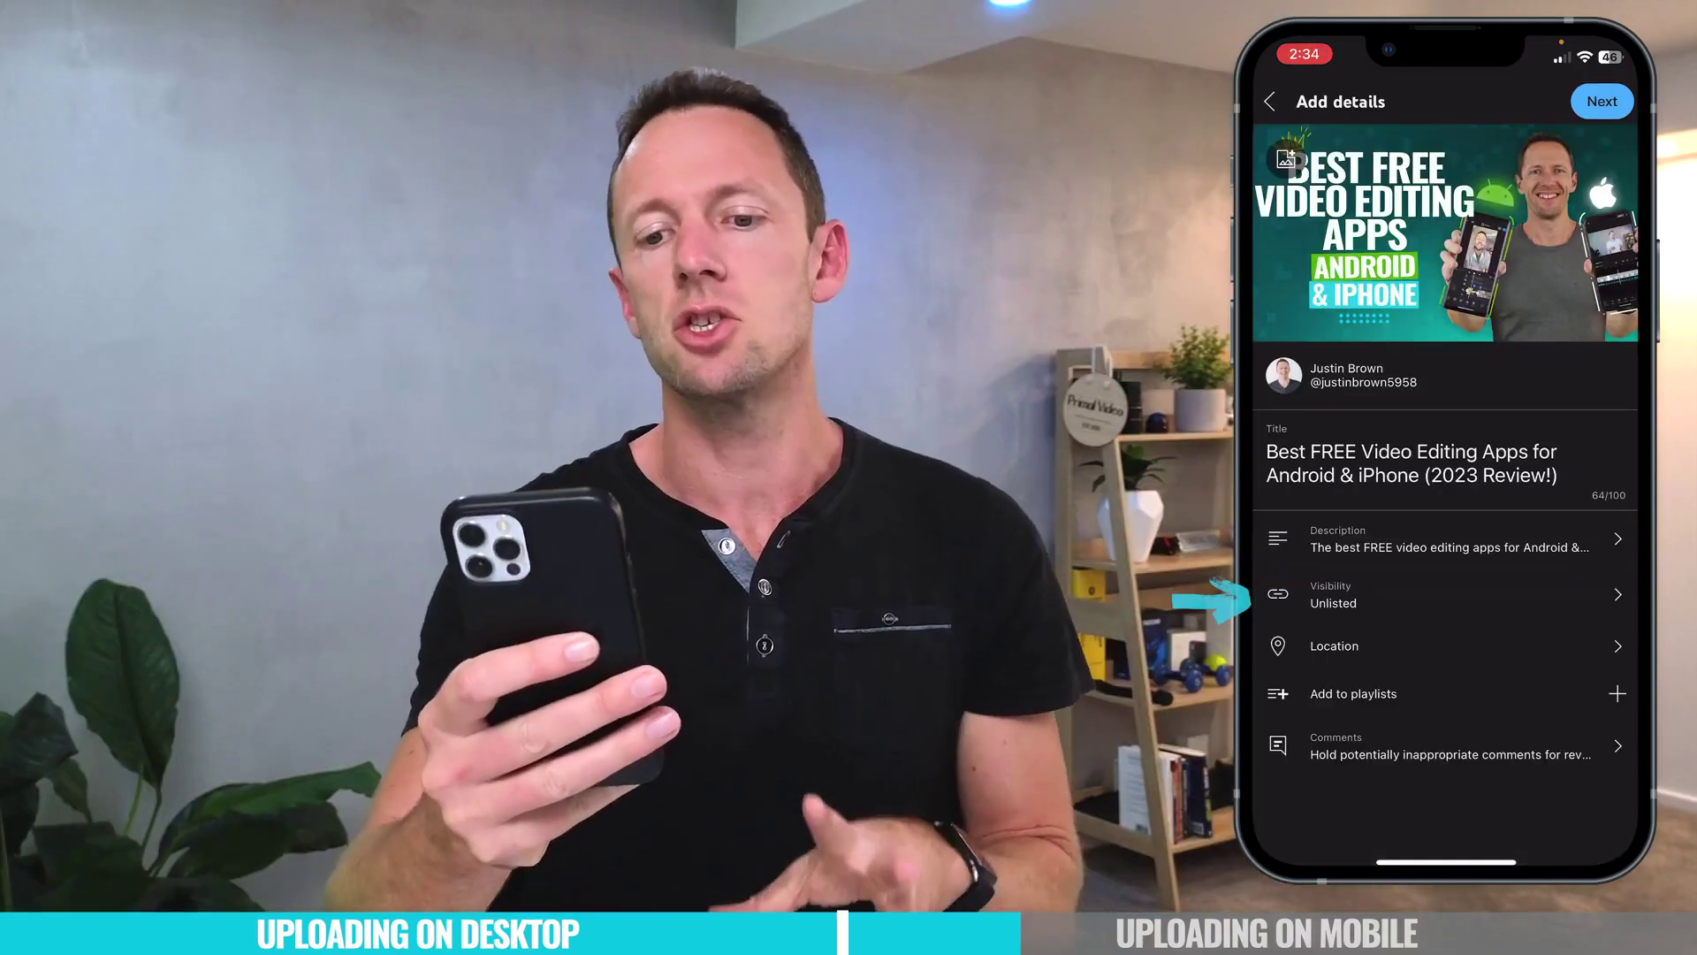
Step: In the YouTube mobile app, check the visibility options, mark the video as not Made for Kids without age restriction, and upload it
{"action": "left_click", "coordinate": [1333, 594]}
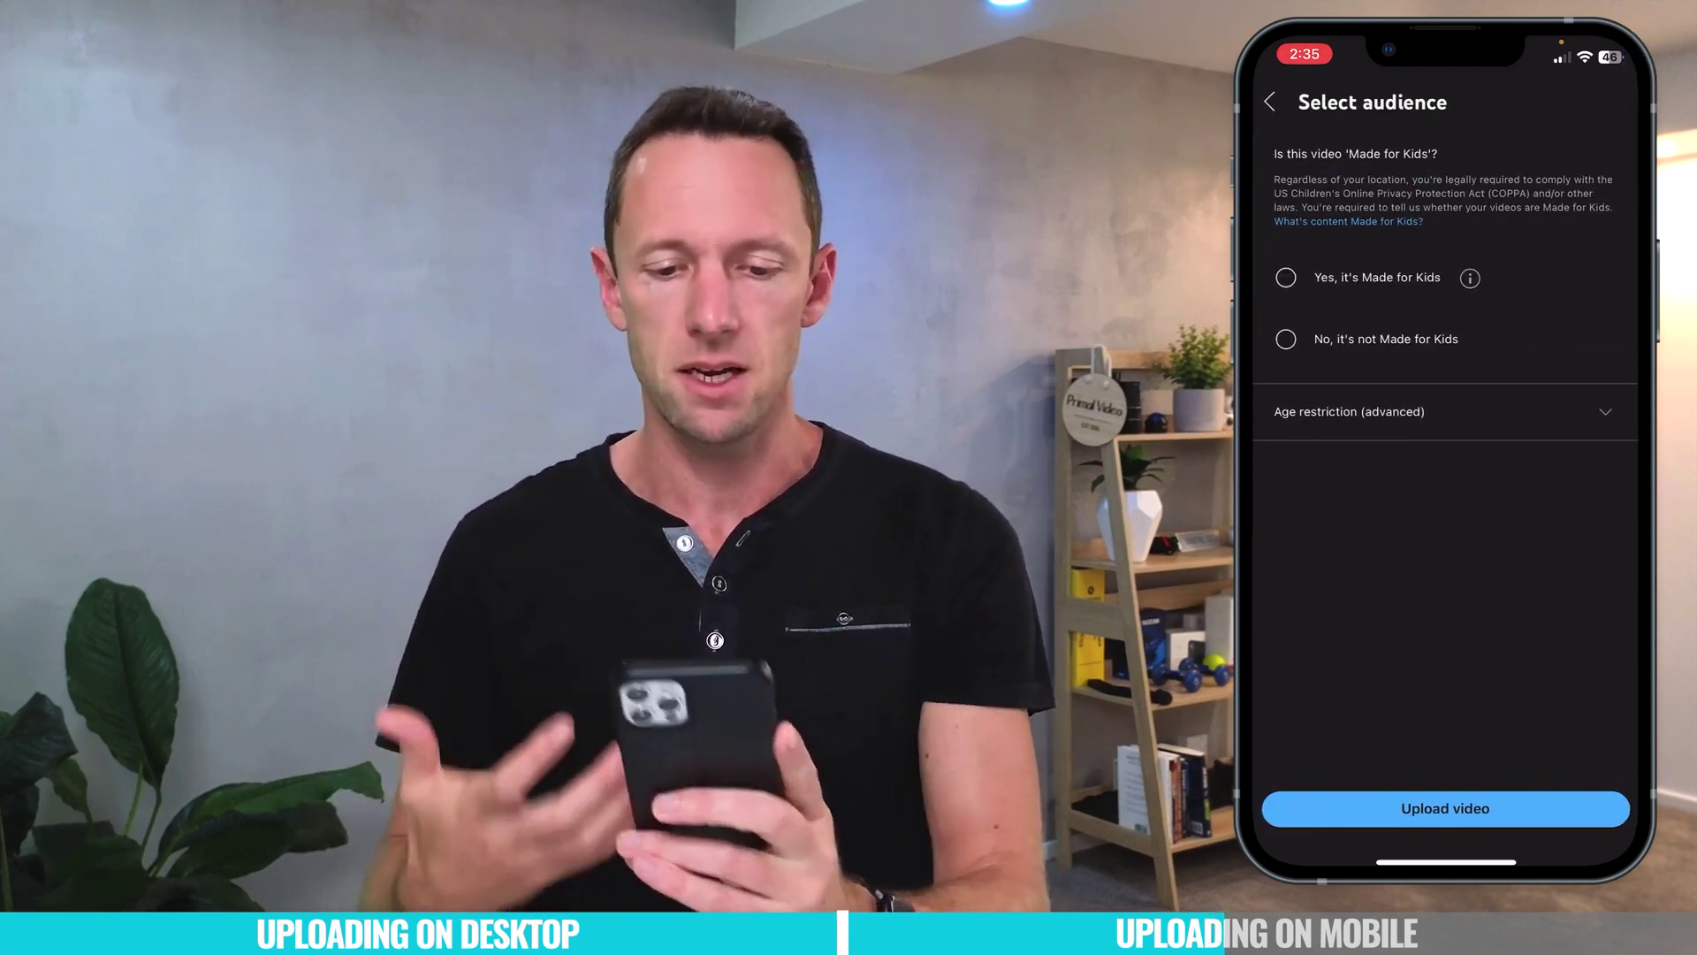
{"action": "left_click", "coordinate": [1286, 339]}
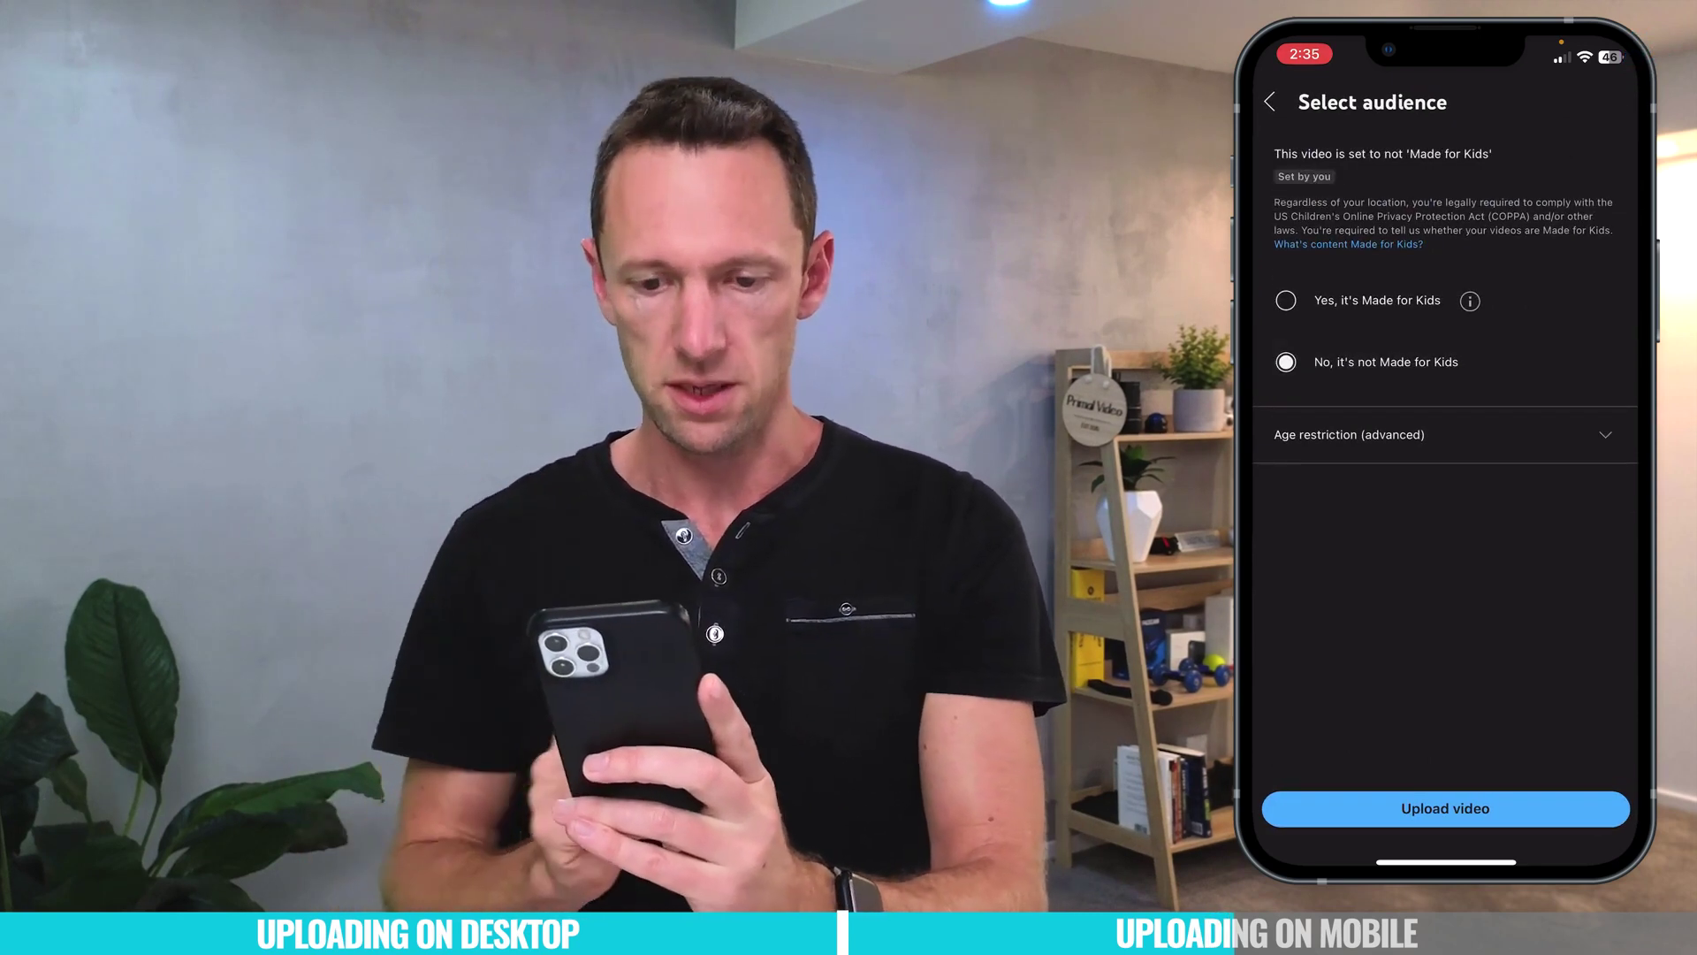
{"action": "left_click", "coordinate": [1605, 434]}
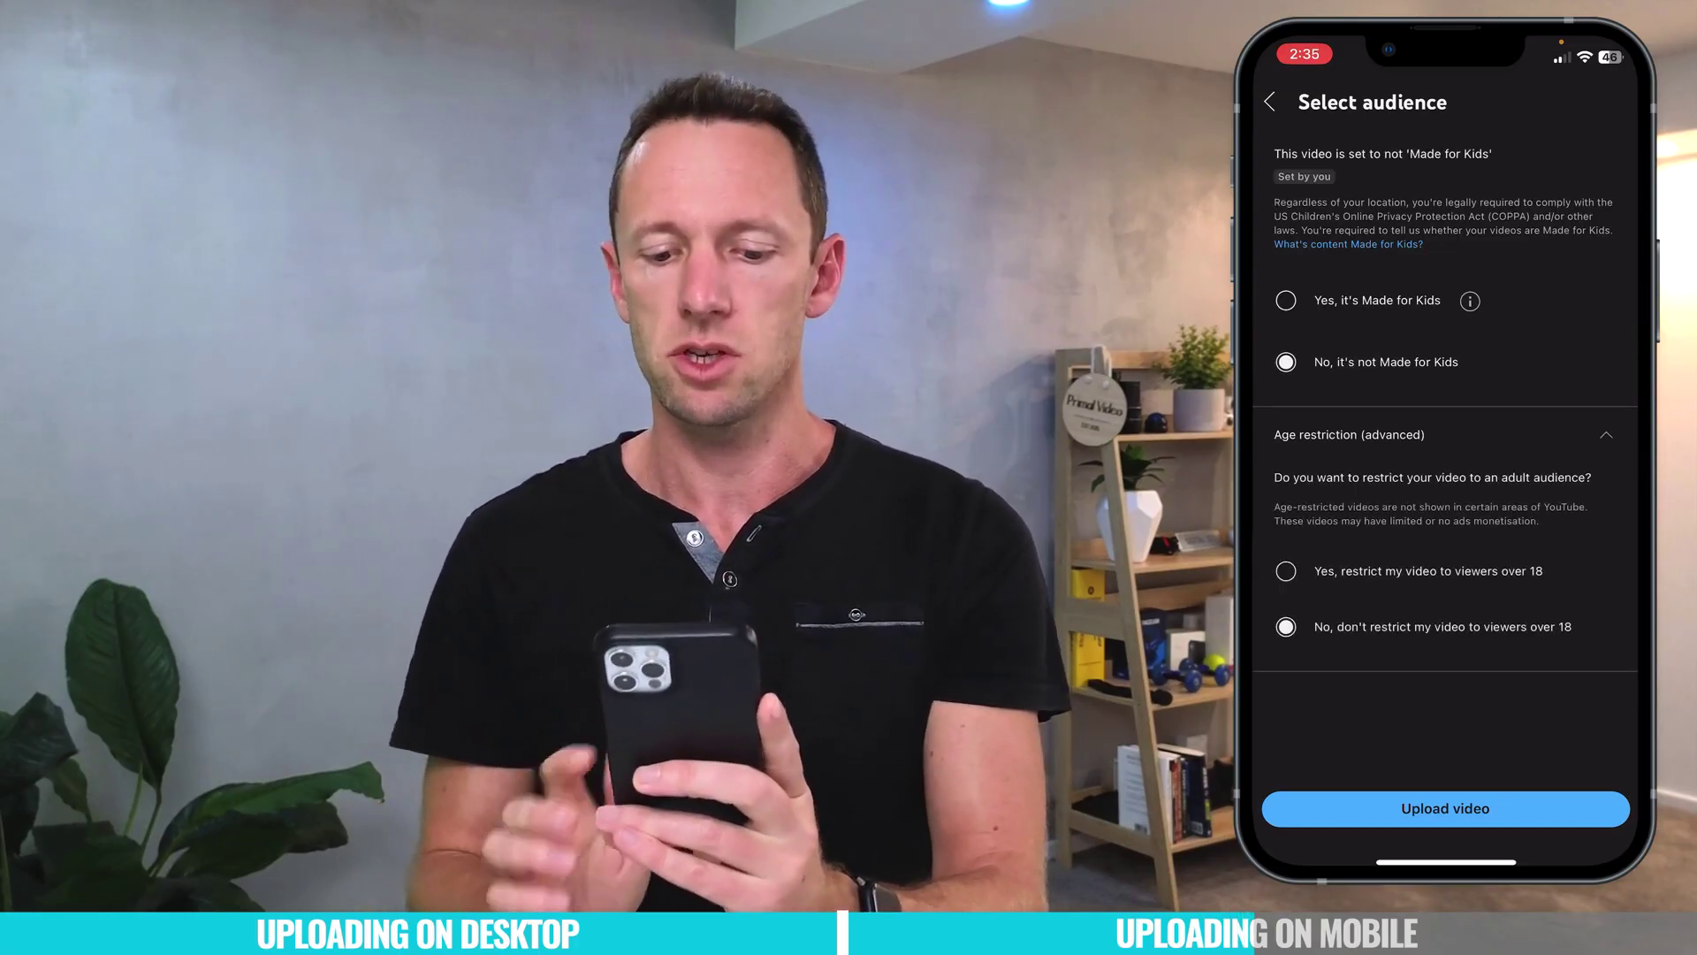
{"action": "left_click", "coordinate": [1445, 808]}
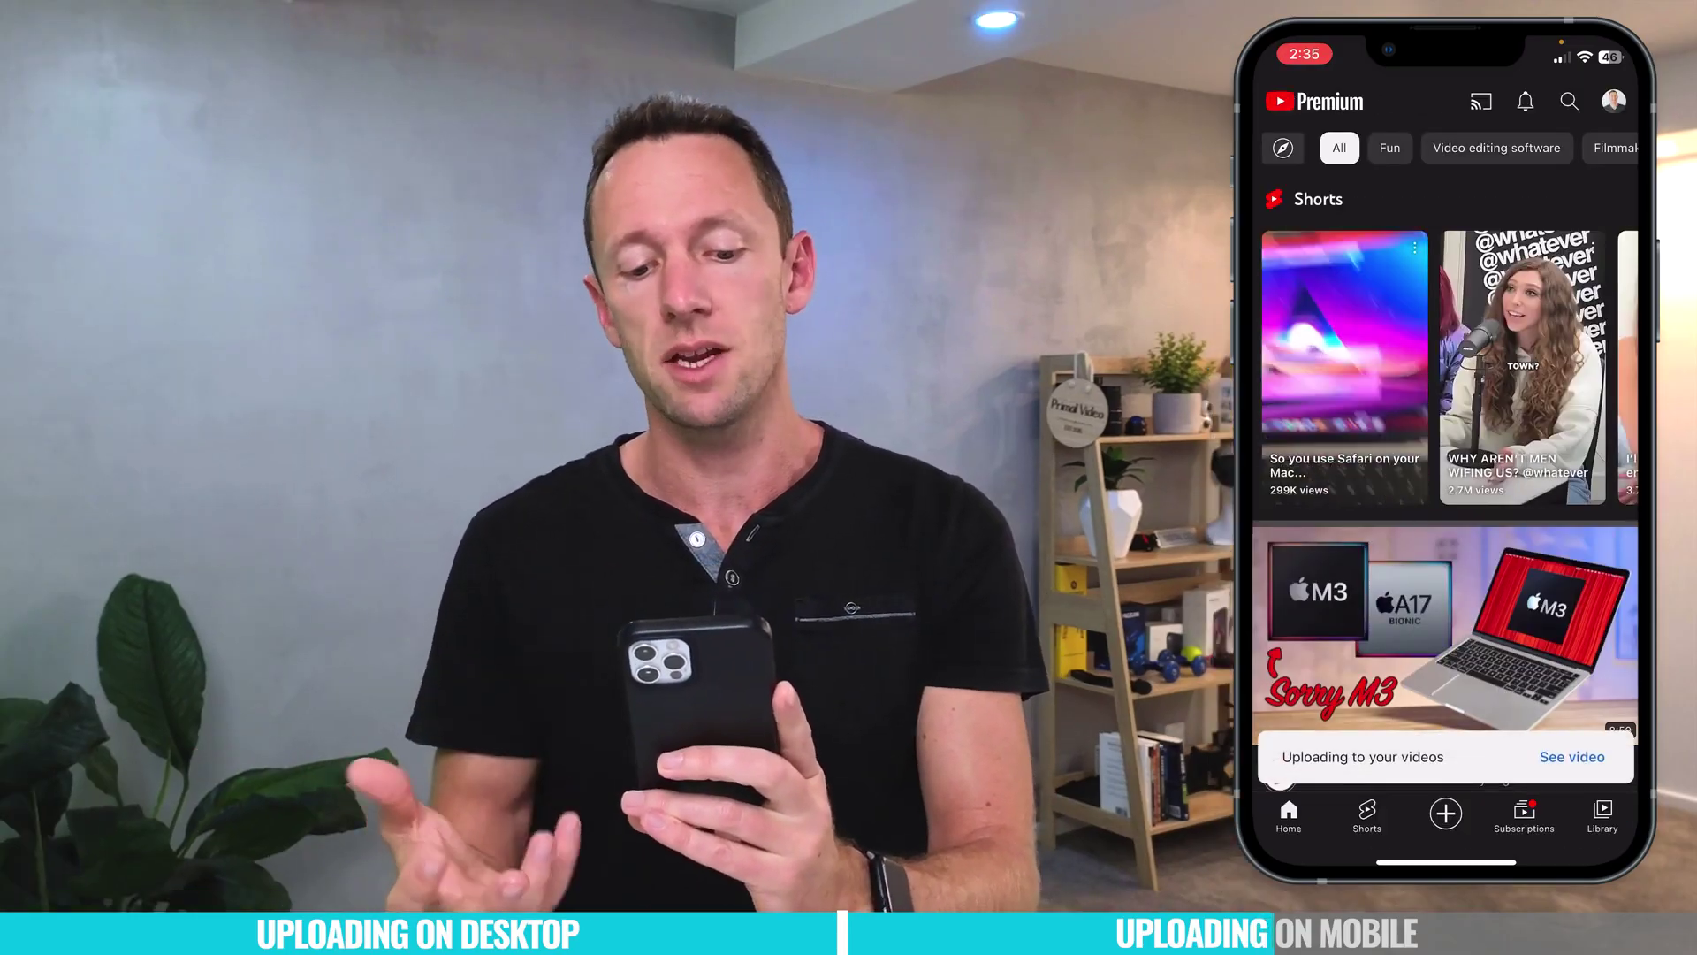
Step: Go to the library and open the list of your own uploaded videos
{"action": "scroll", "coordinate": [1449, 367], "scroll_direction": "right", "scroll_amount": 2}
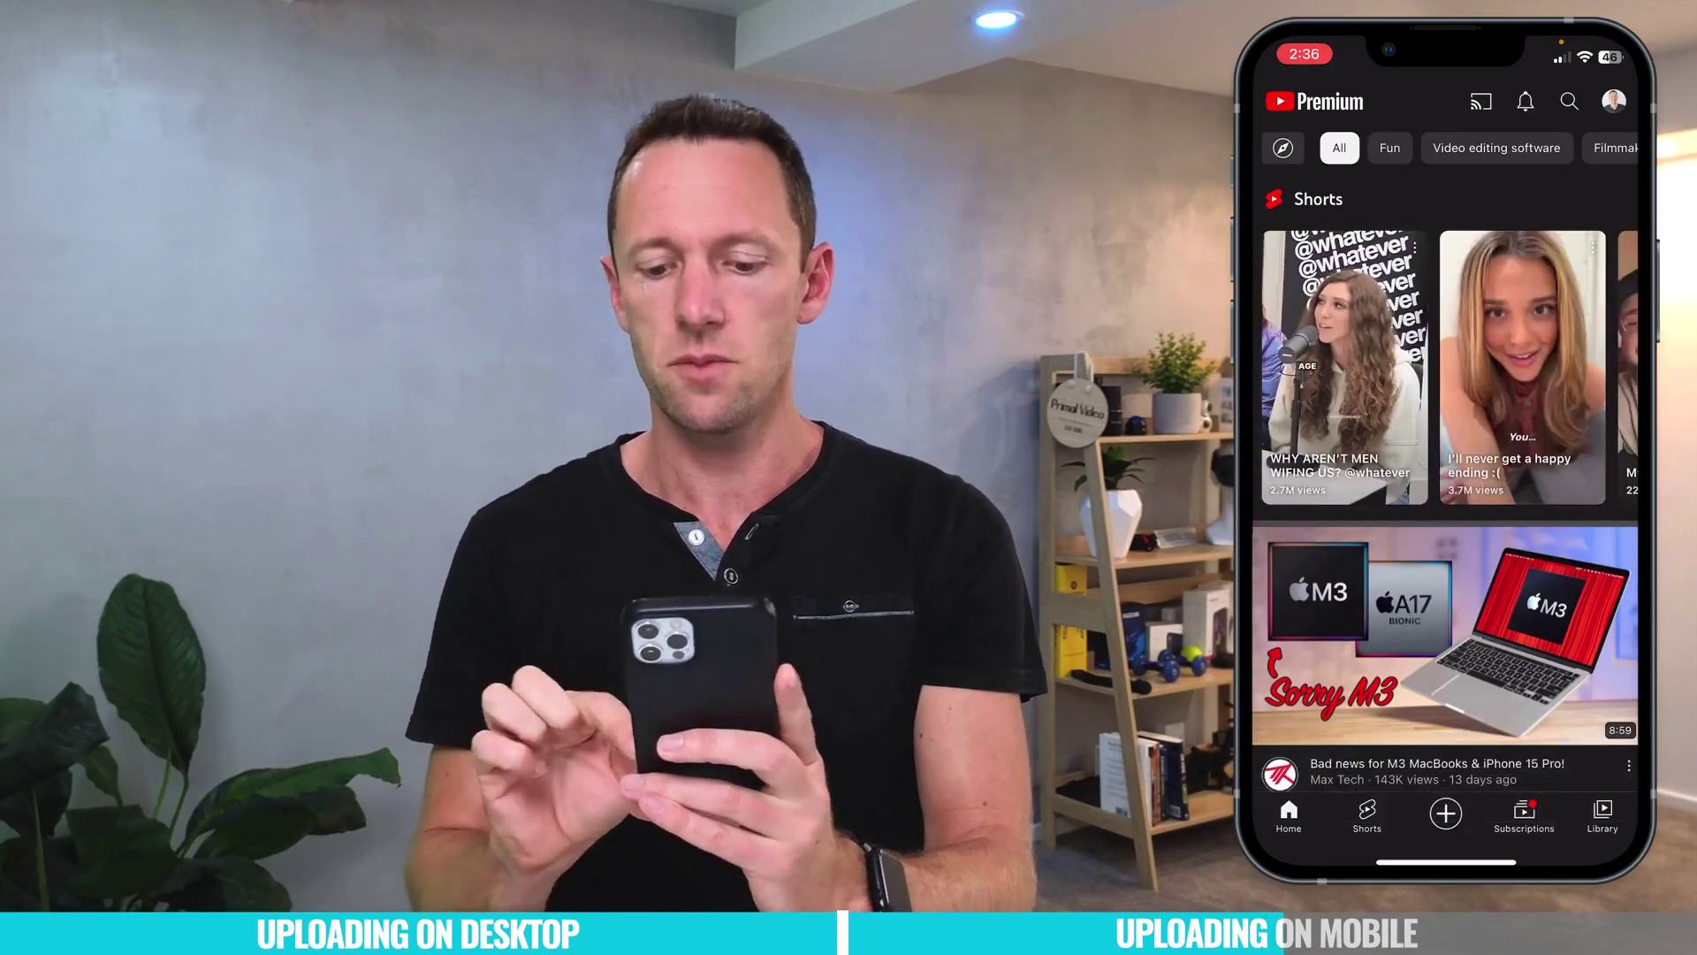
{"action": "left_click", "coordinate": [1602, 813]}
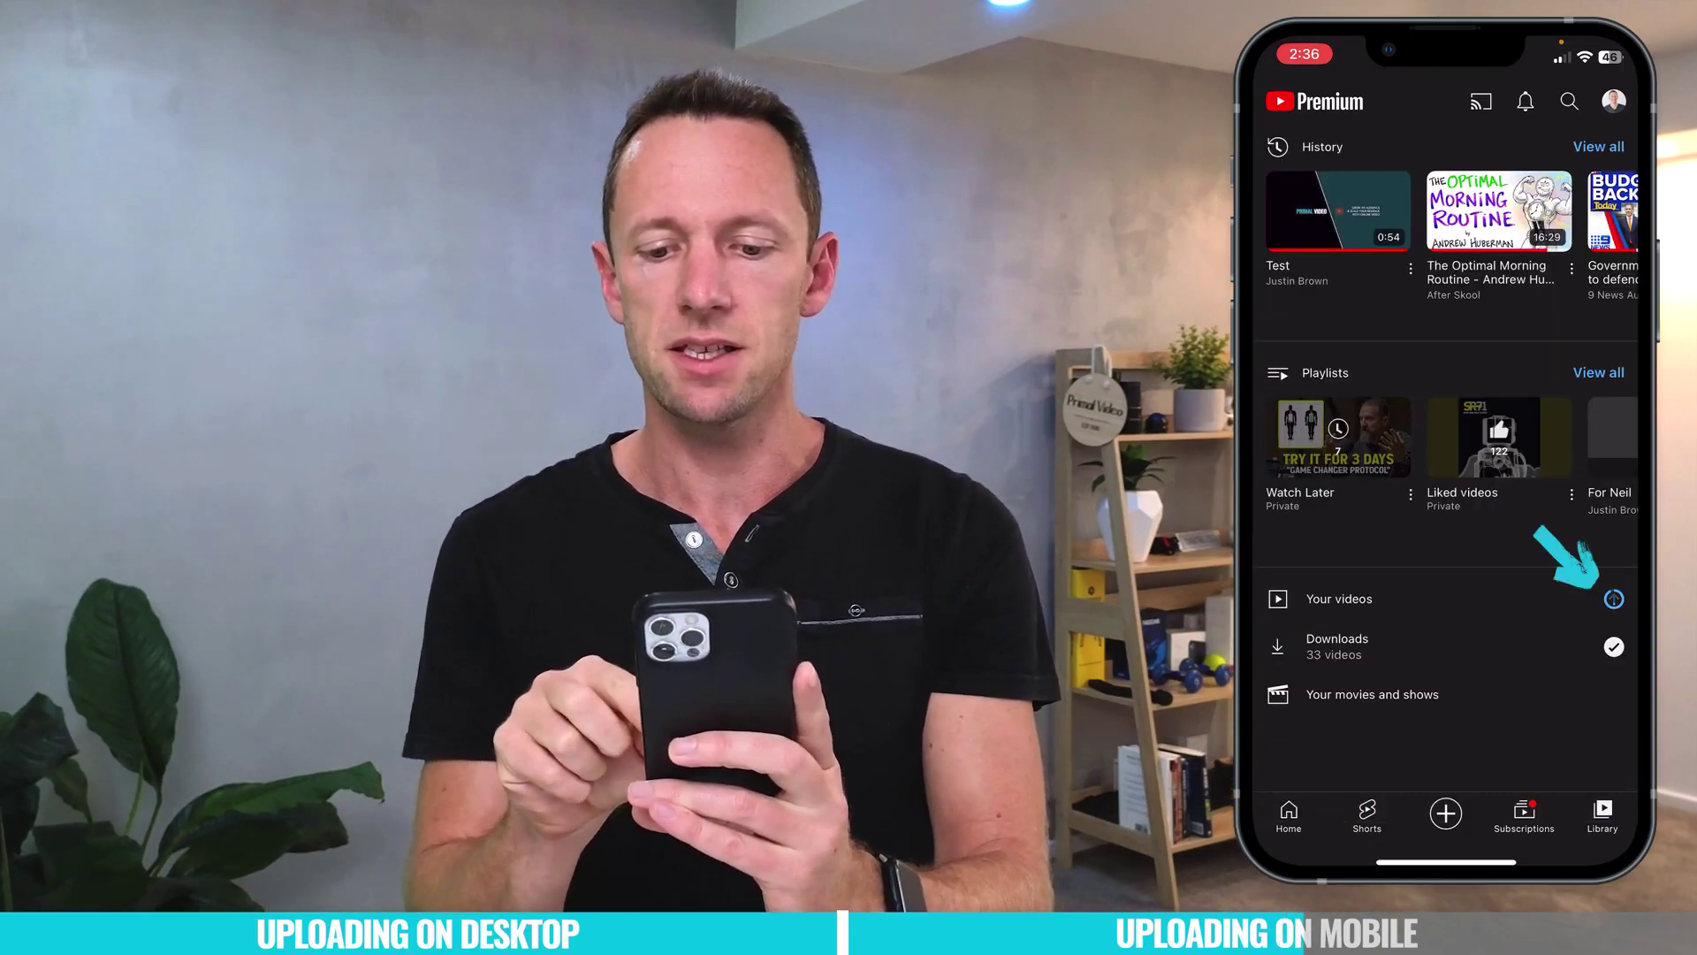
{"action": "left_click", "coordinate": [1379, 598]}
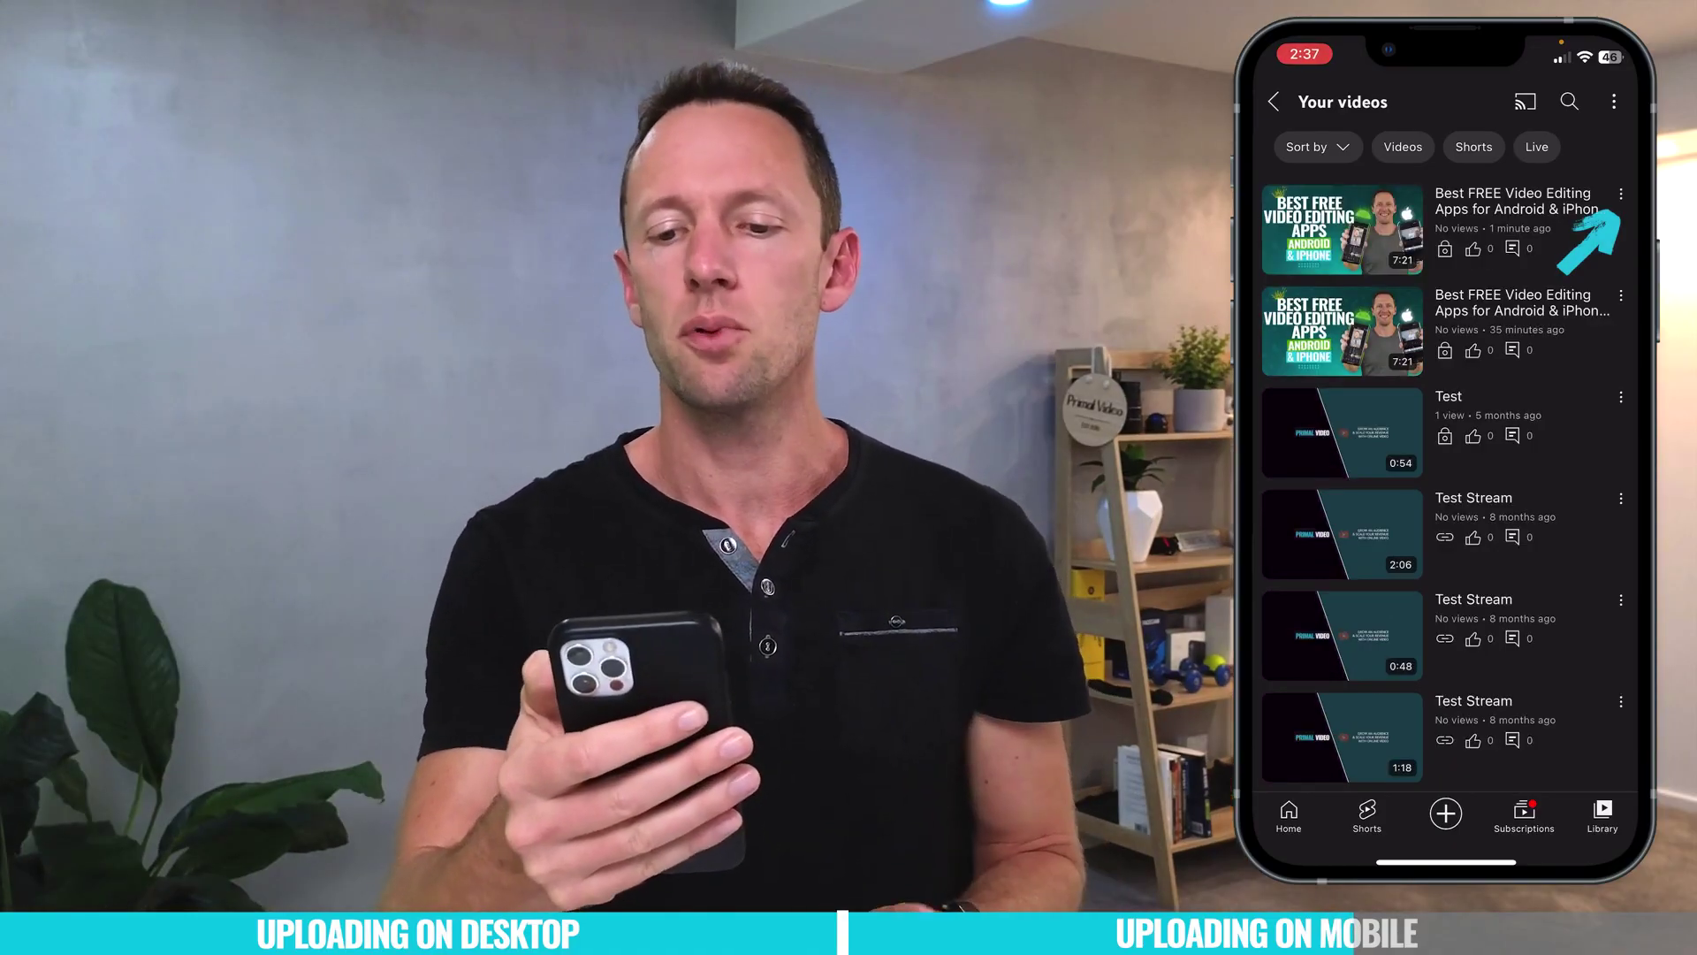
Step: Open the newest uploaded video for editing and add tags such as "Video Editing", "free editing apps", "free video editing apps" and "primal video"
{"action": "left_click", "coordinate": [1621, 194]}
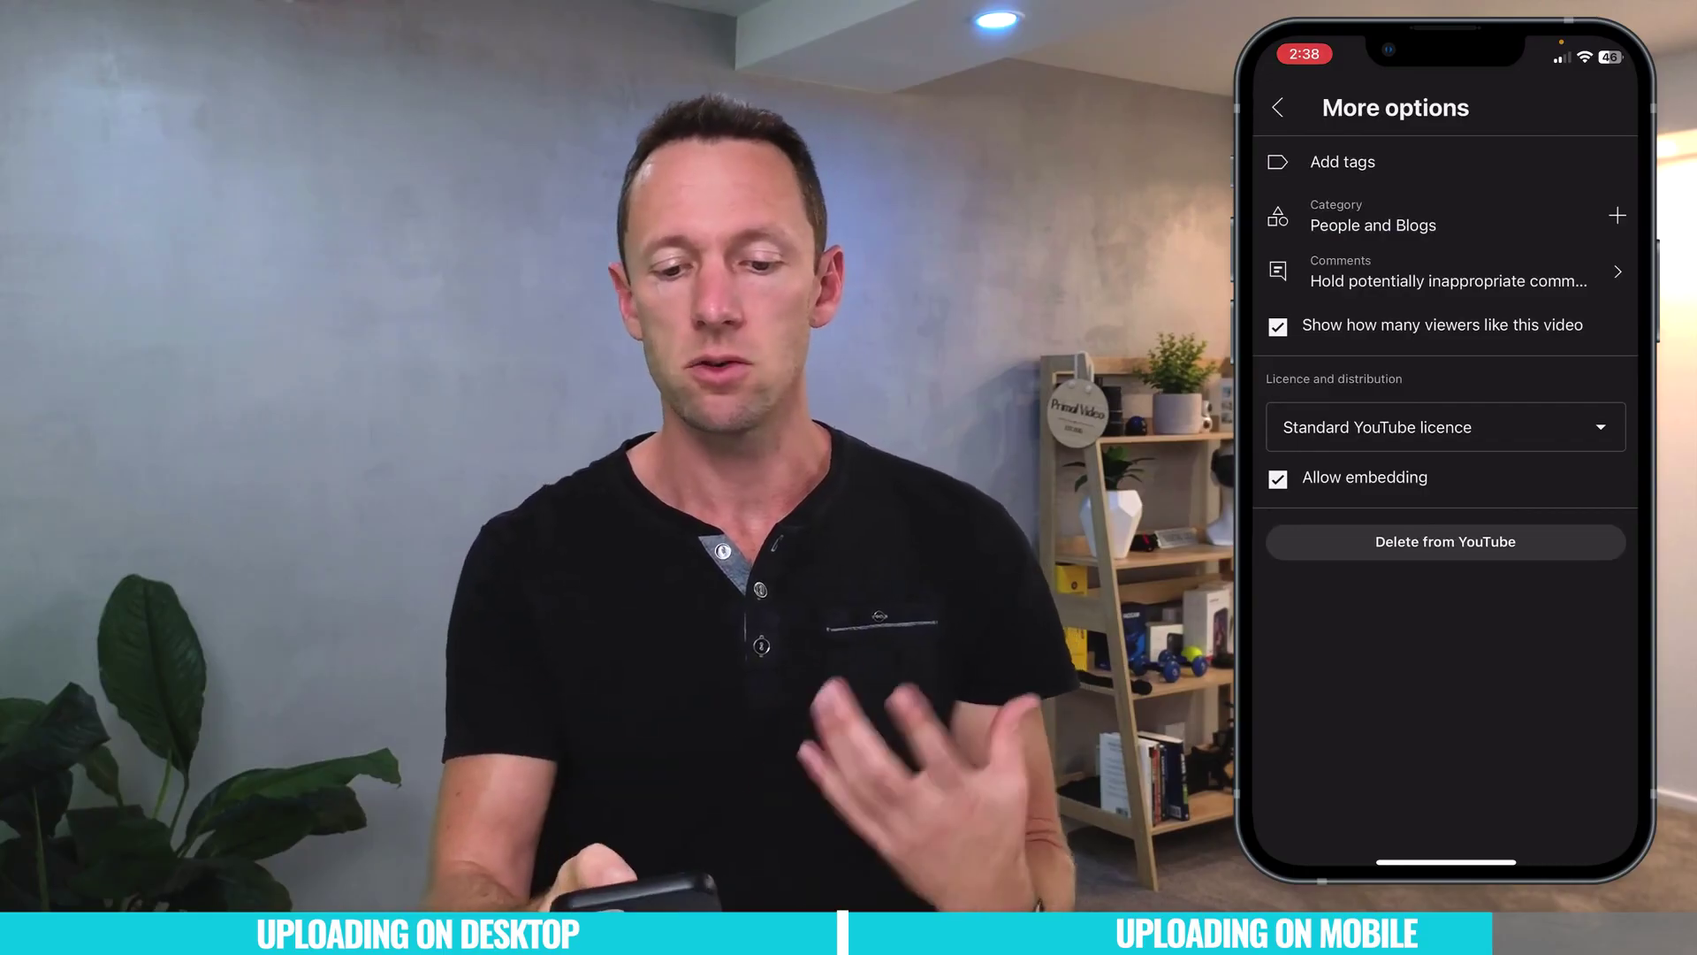
{"action": "type", "text": "V"}
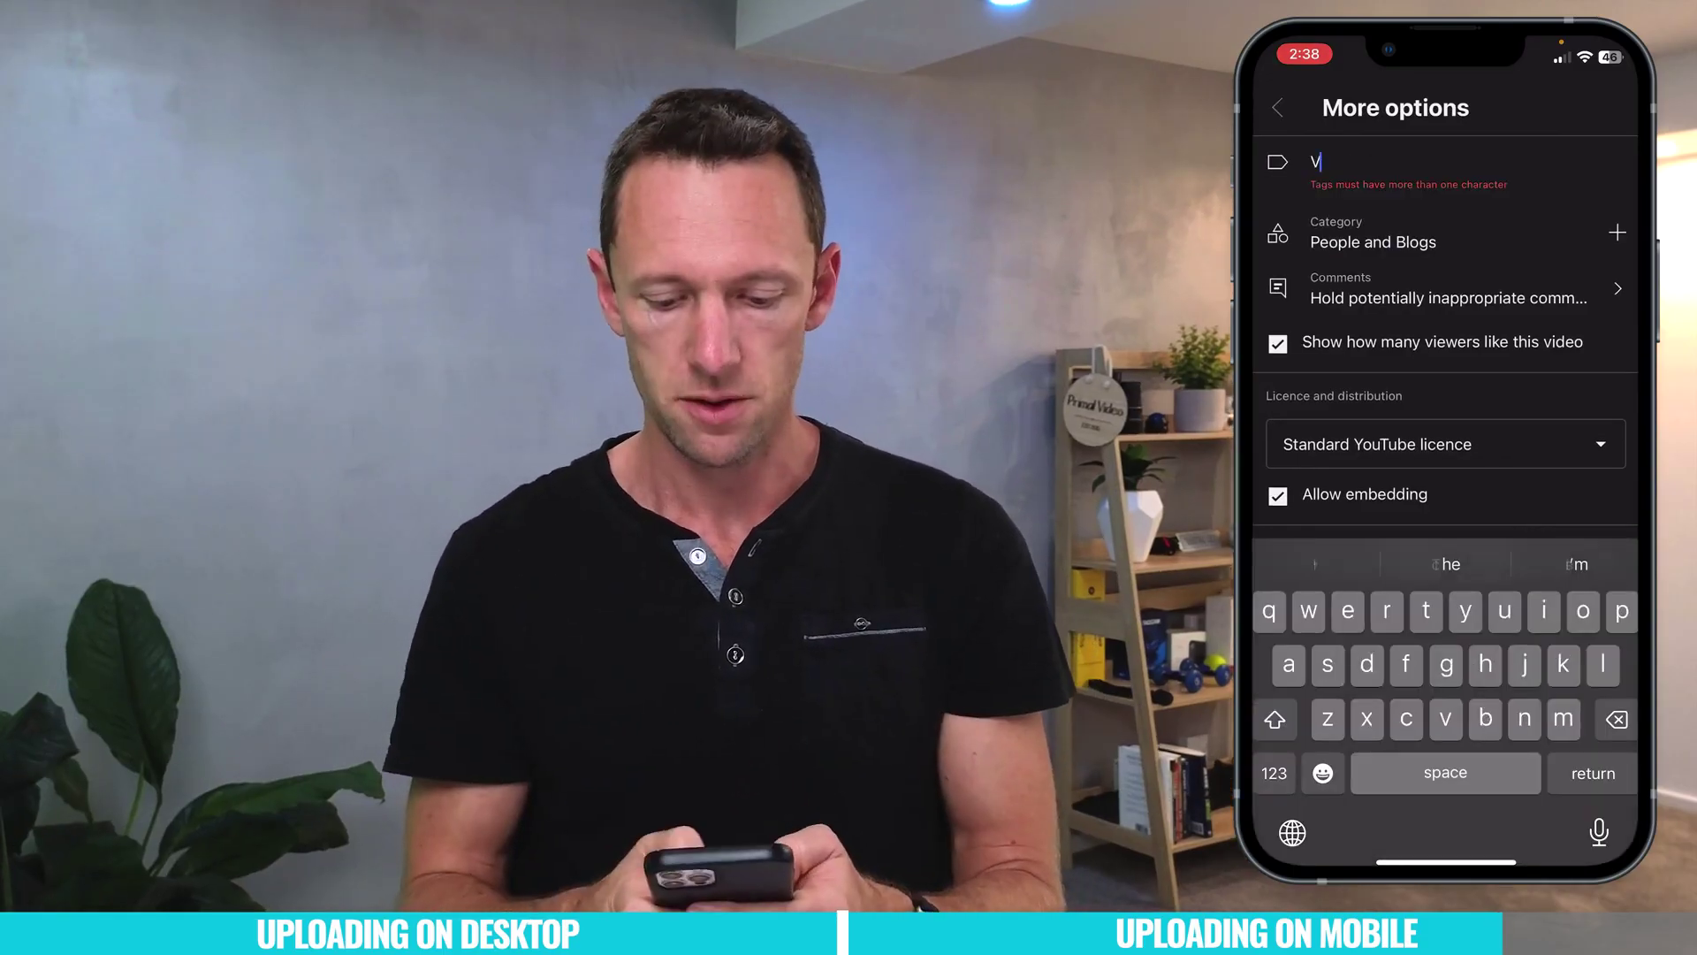
{"action": "type", "text": "ideo Ed"}
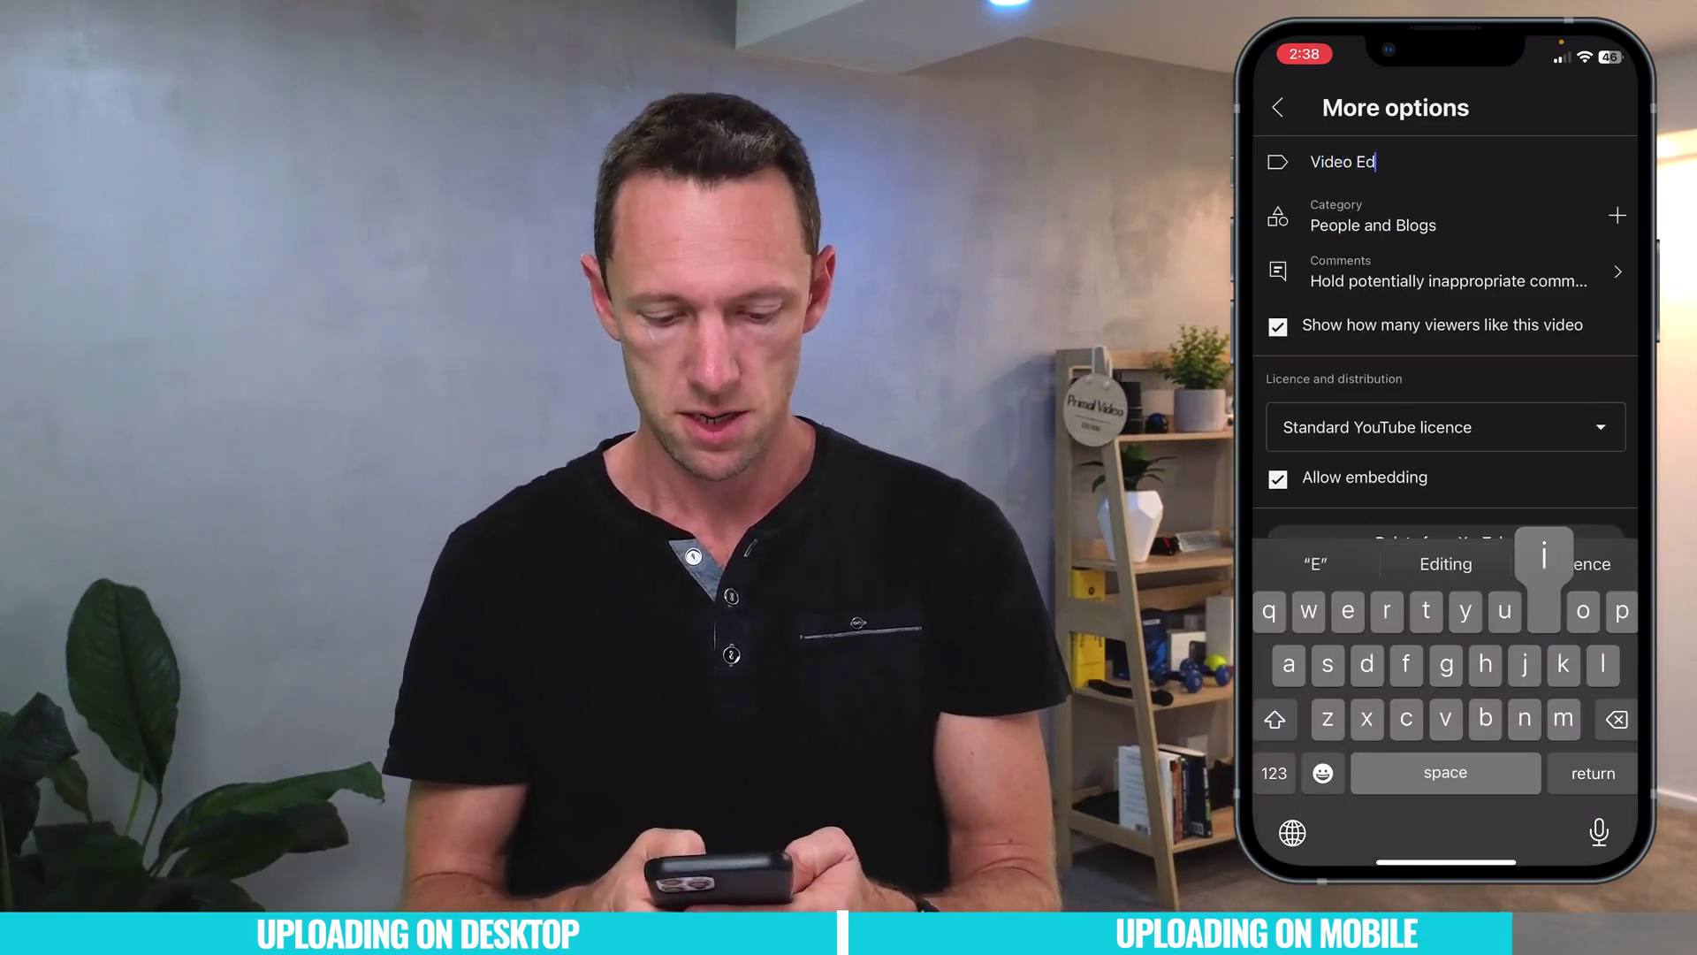
{"action": "type", "text": "iting,"}
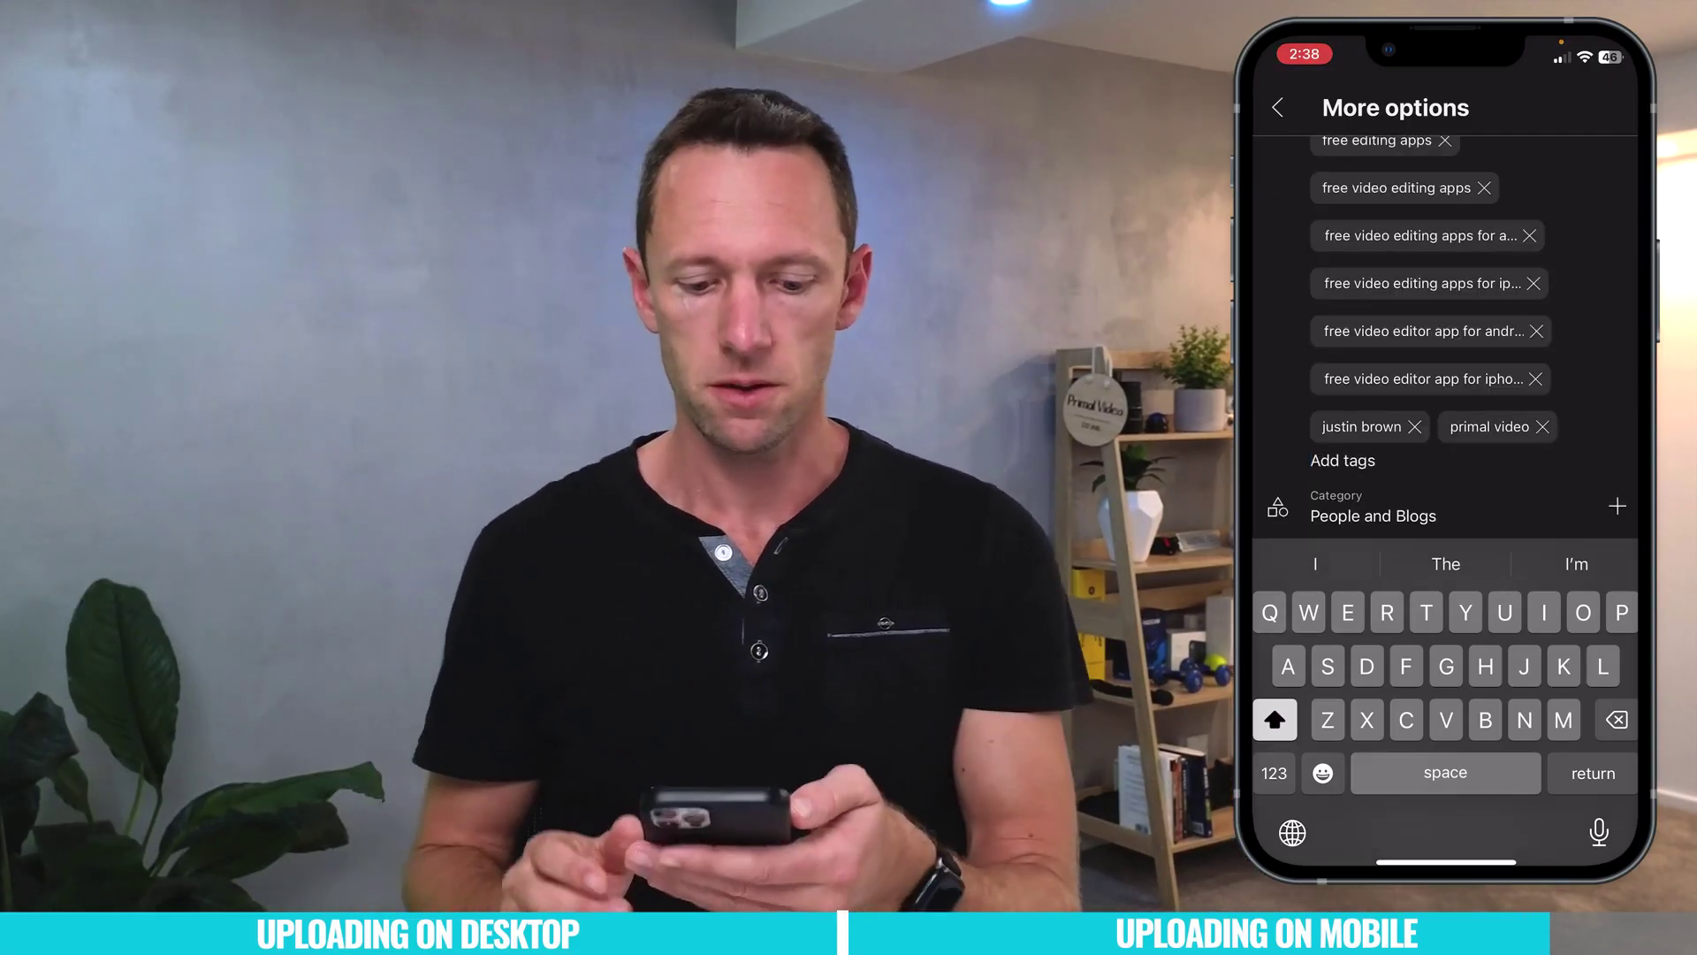
Step: Set the video's category to Film and Animation, keep embedding allowed and return to the main video details
{"action": "scroll", "coordinate": [1445, 495], "scroll_direction": "down", "scroll_amount": 2}
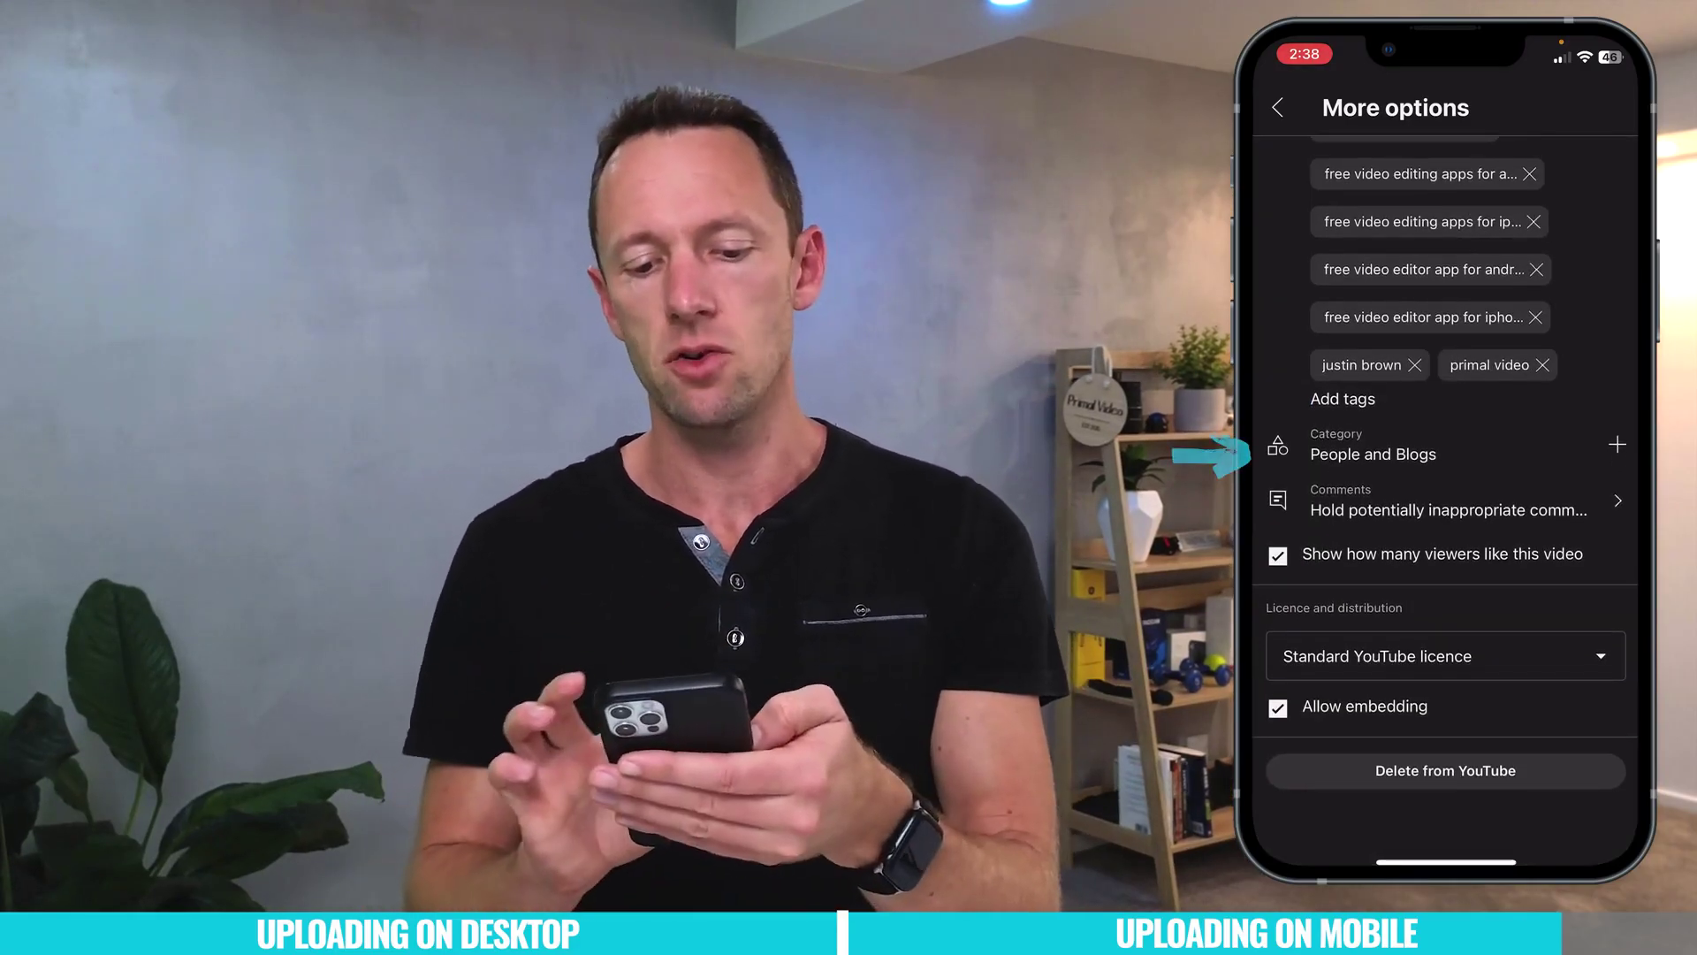
{"action": "left_click", "coordinate": [1373, 445]}
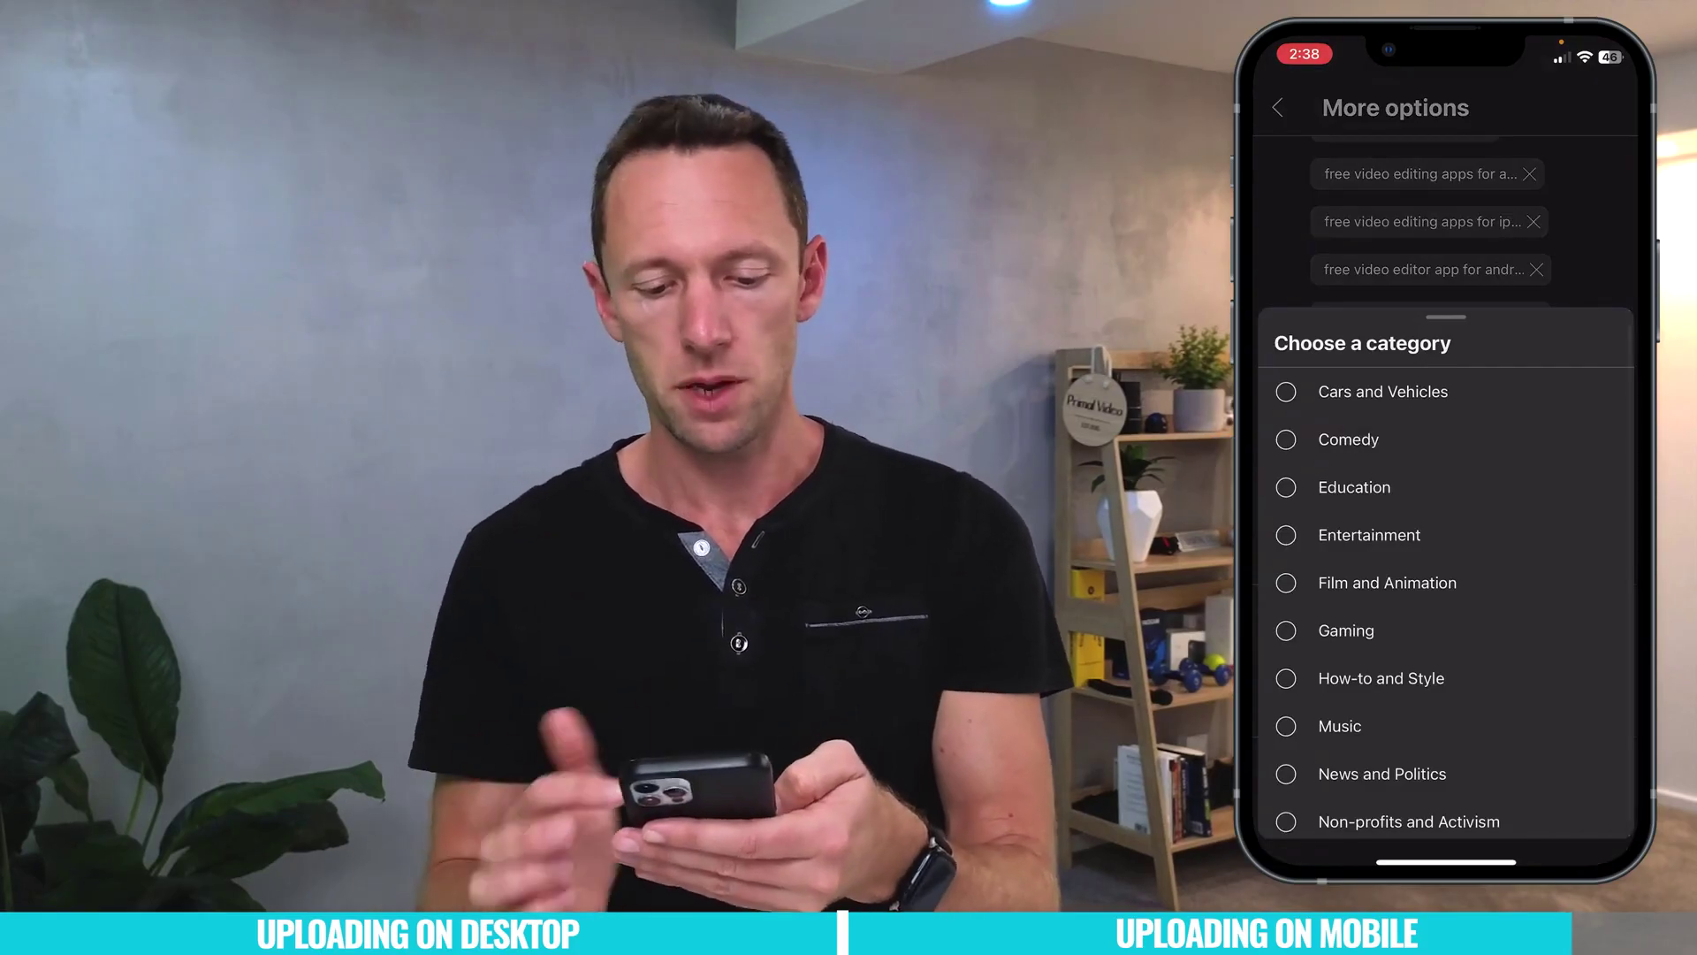
{"action": "left_click", "coordinate": [1387, 582]}
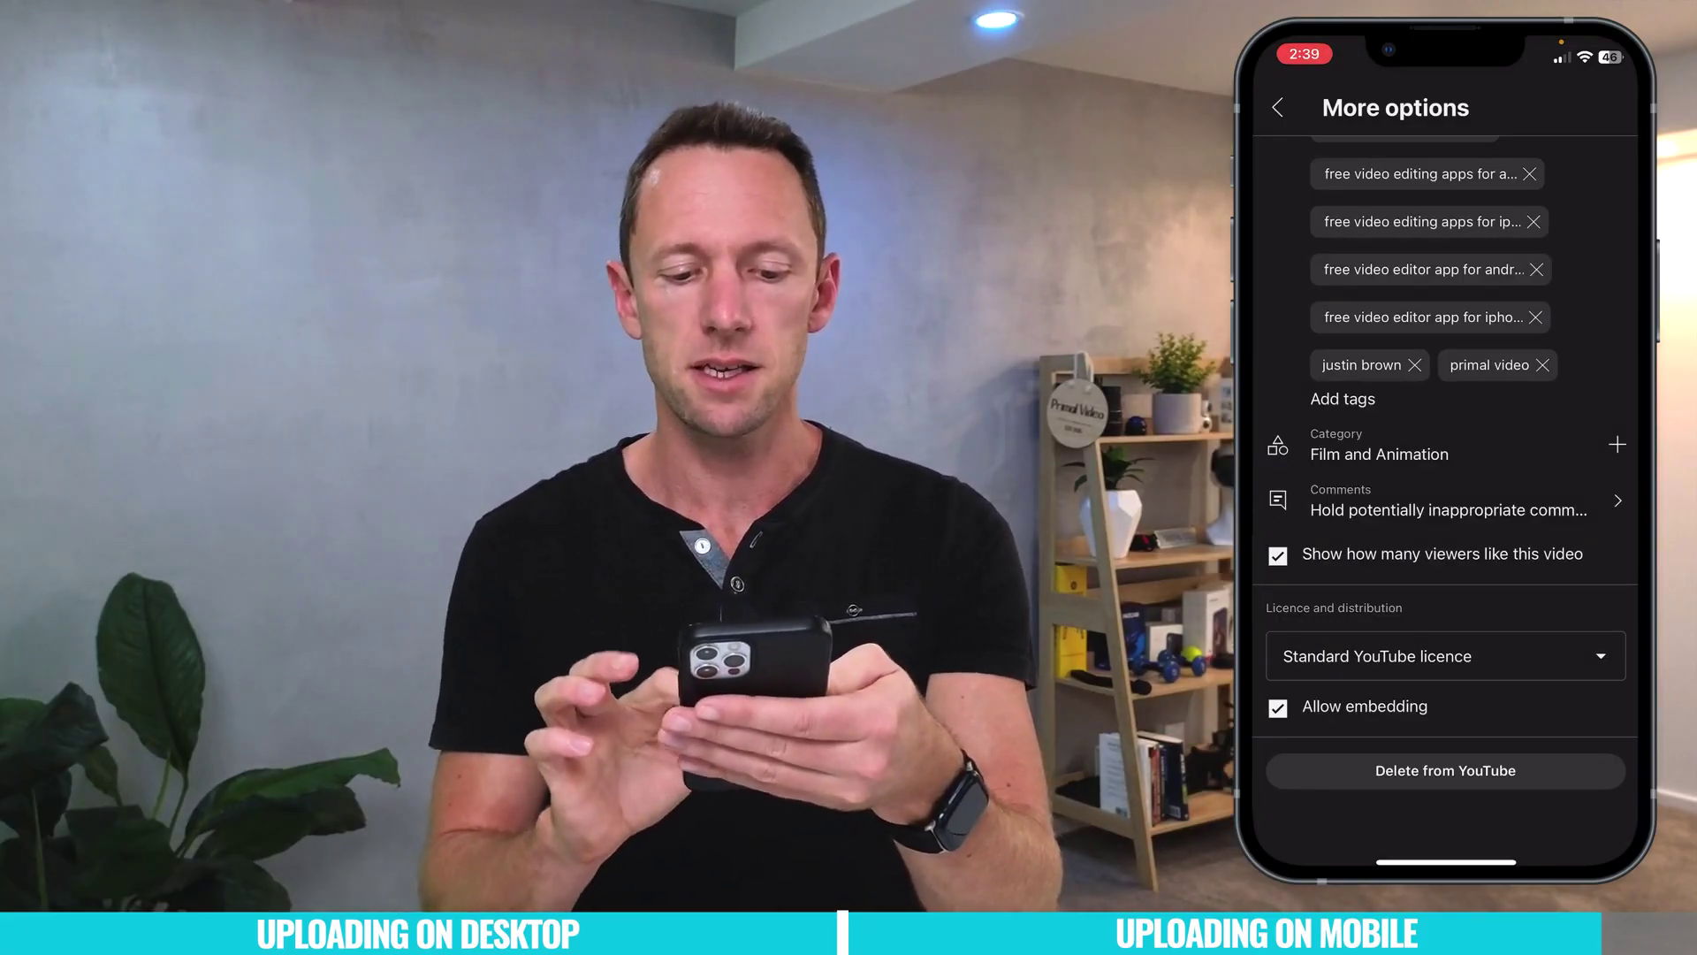
{"action": "left_click", "coordinate": [1278, 707]}
{"action": "left_click", "coordinate": [1278, 707]}
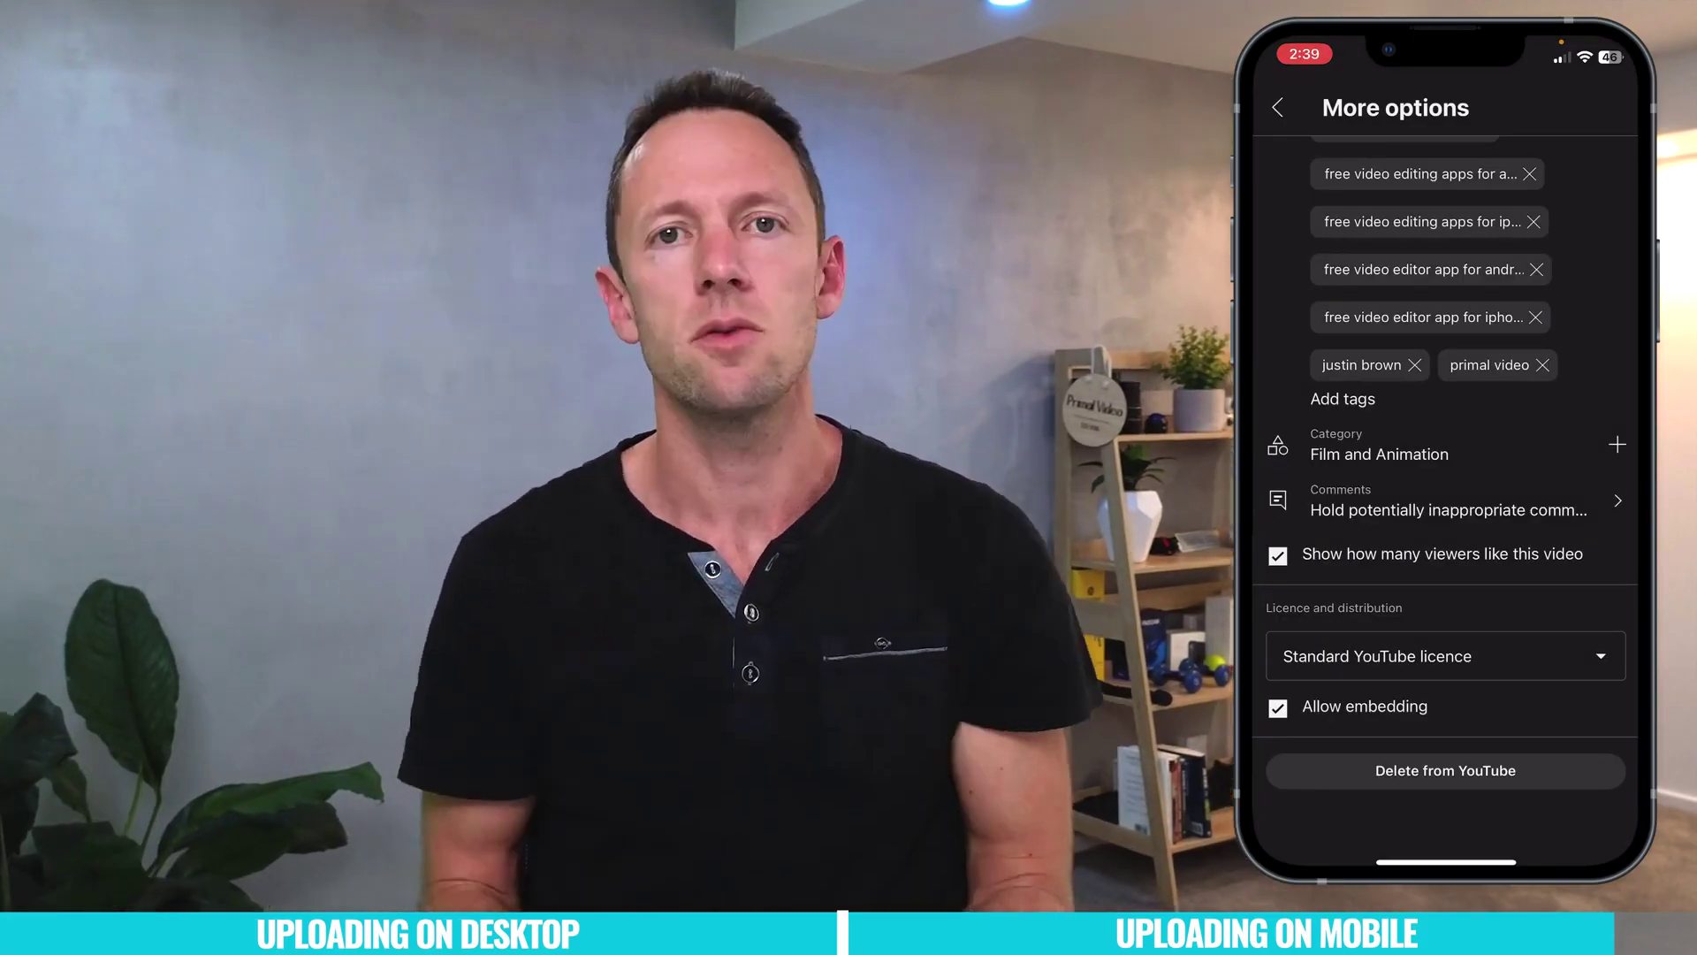
{"action": "left_click", "coordinate": [1277, 106]}
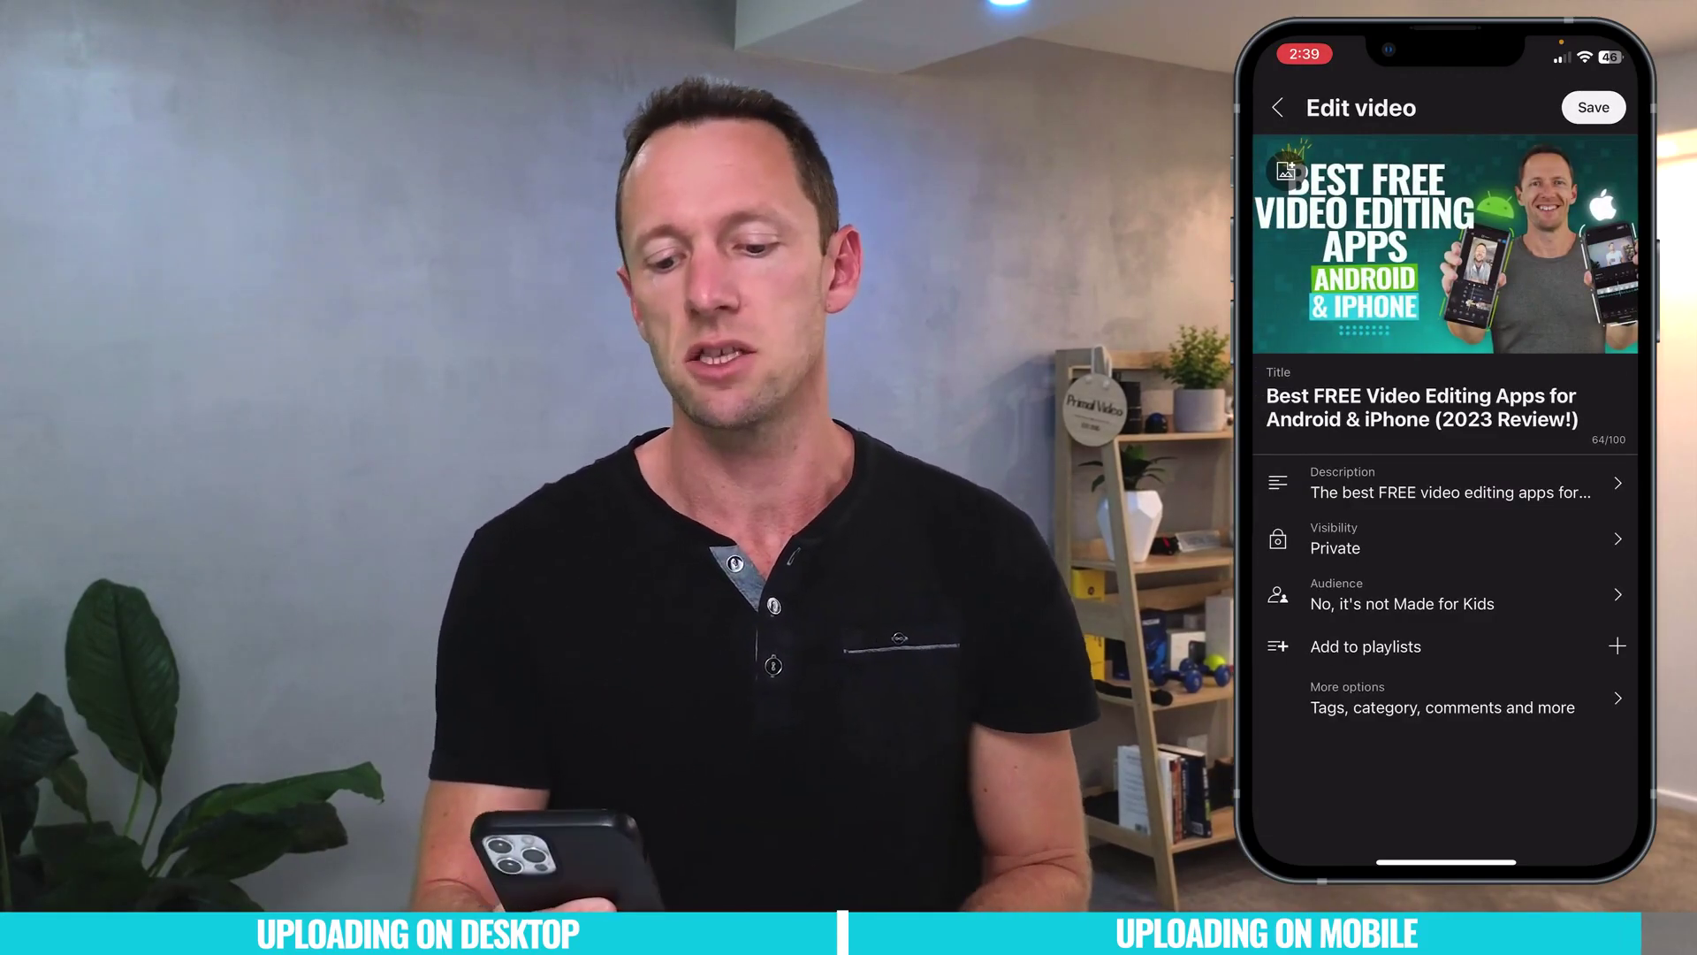
Step: Open the video's visibility settings and examine the options for scheduling it to publish as public
{"action": "left_click", "coordinate": [1335, 539]}
{"action": "left_click", "coordinate": [1278, 235]}
{"action": "left_click", "coordinate": [1300, 491]}
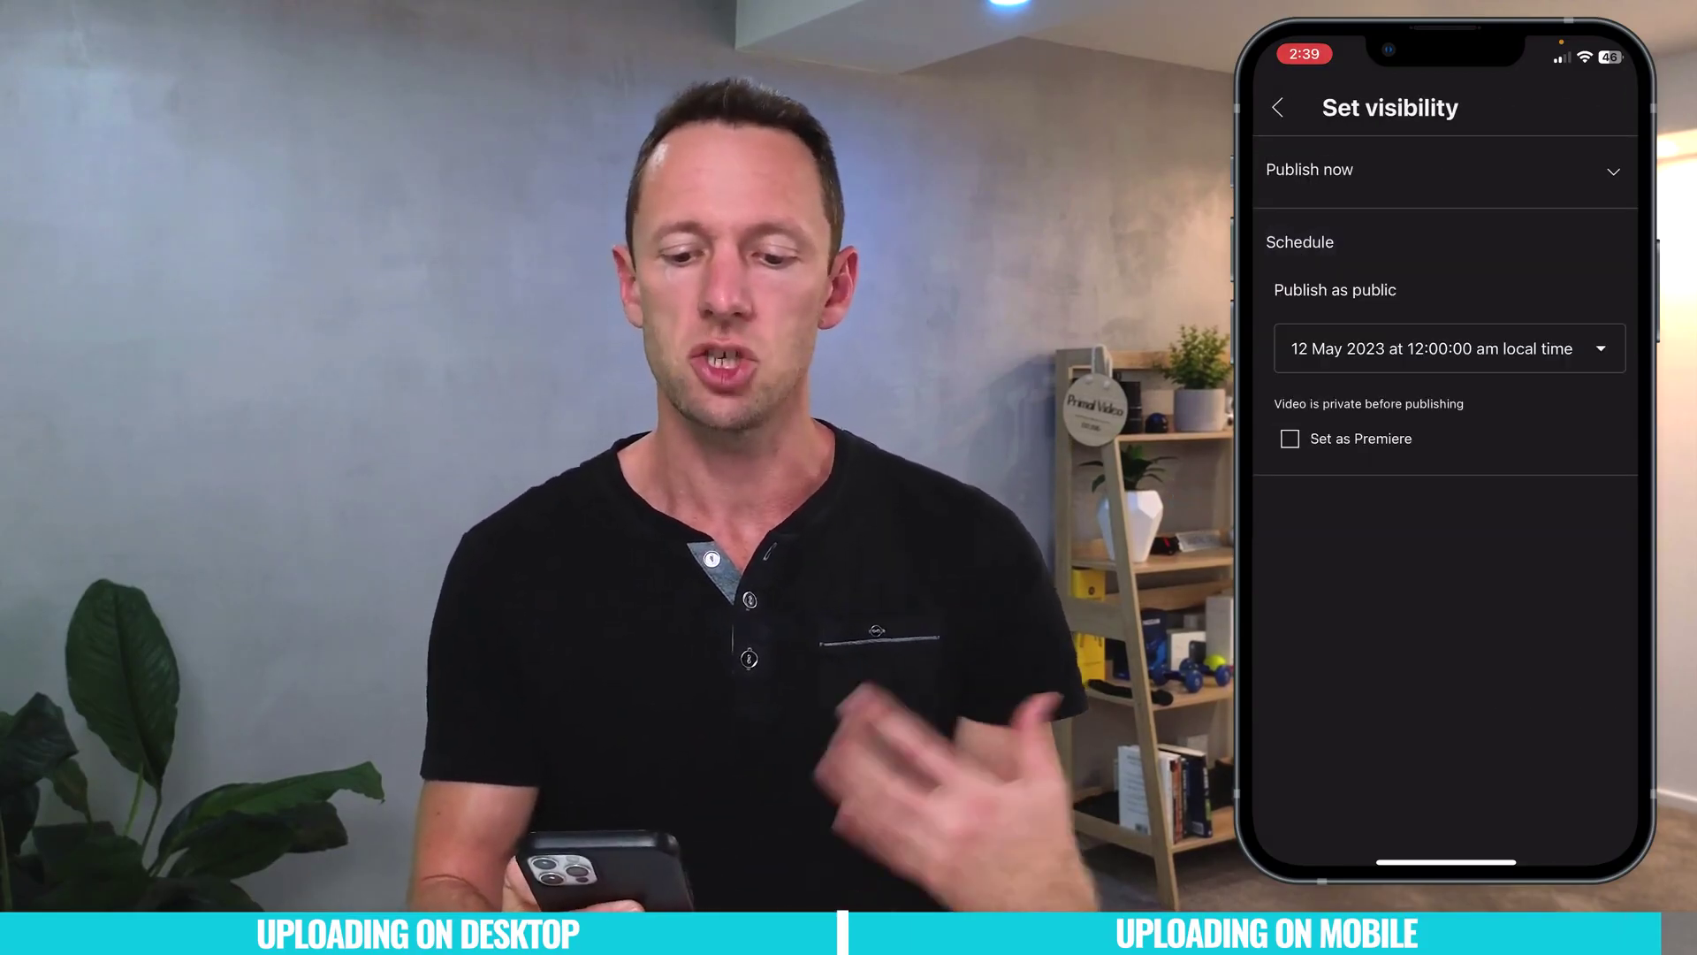